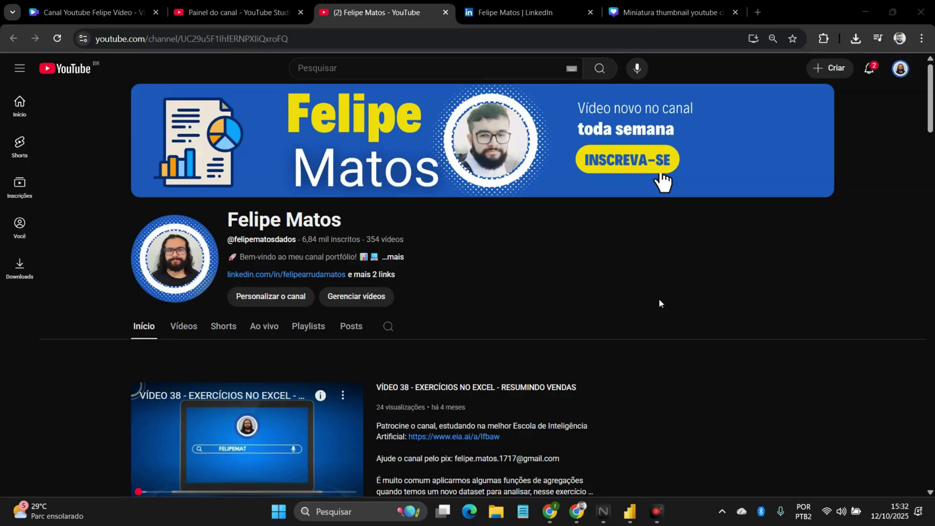
- Look through the videos, posts and playlists on the YouTube channel's home page
{"action": "scroll", "coordinate": [556, 254], "scroll_direction": "down", "scroll_amount": 8}
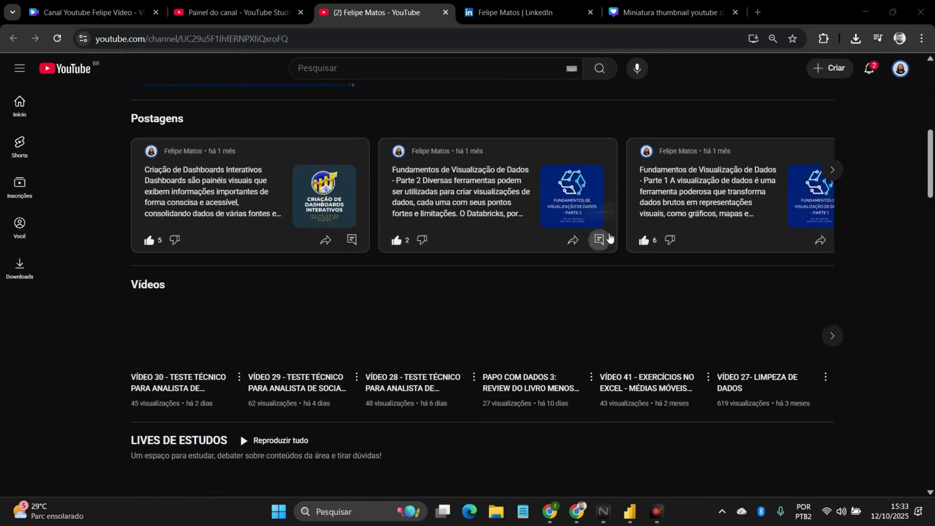
{"action": "scroll", "coordinate": [595, 264], "scroll_direction": "down", "scroll_amount": 15}
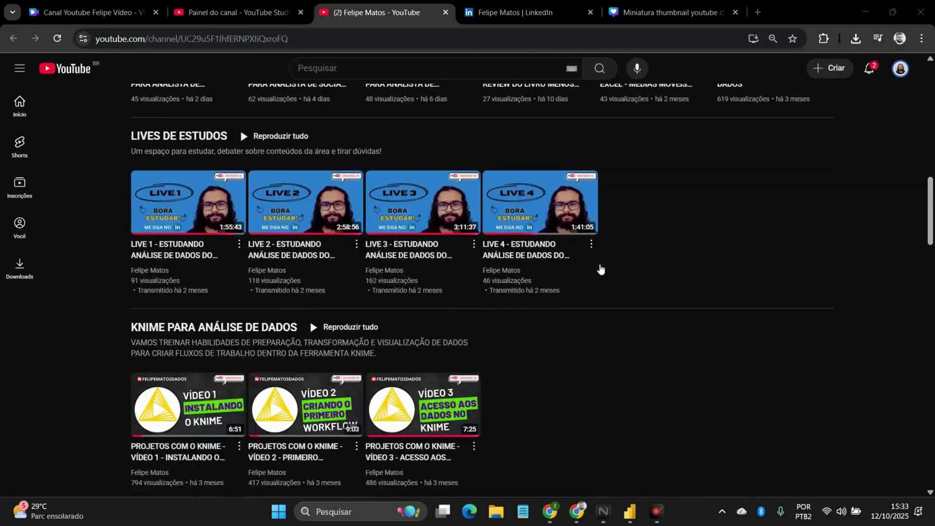
{"action": "scroll", "coordinate": [629, 185], "scroll_direction": "up", "scroll_amount": 15}
{"action": "scroll", "coordinate": [616, 196], "scroll_direction": "up", "scroll_amount": 5}
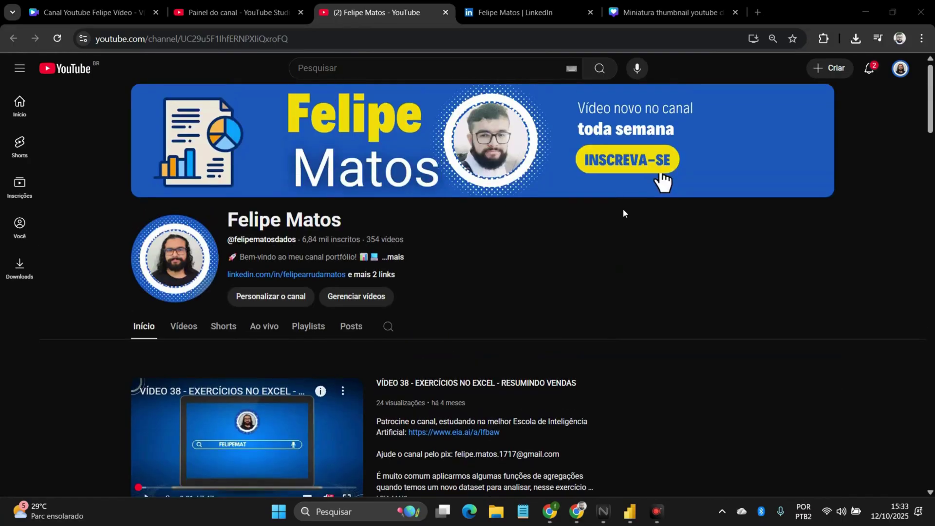
{"action": "scroll", "coordinate": [691, 185], "scroll_direction": "down", "scroll_amount": 8}
{"action": "scroll", "coordinate": [863, 161], "scroll_direction": "down", "scroll_amount": 20}
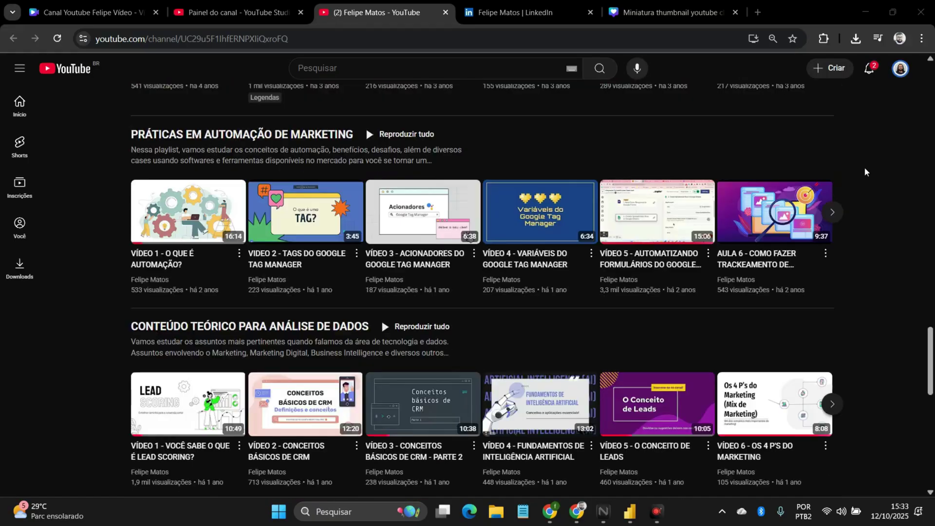
{"action": "scroll", "coordinate": [853, 175], "scroll_direction": "up", "scroll_amount": 20}
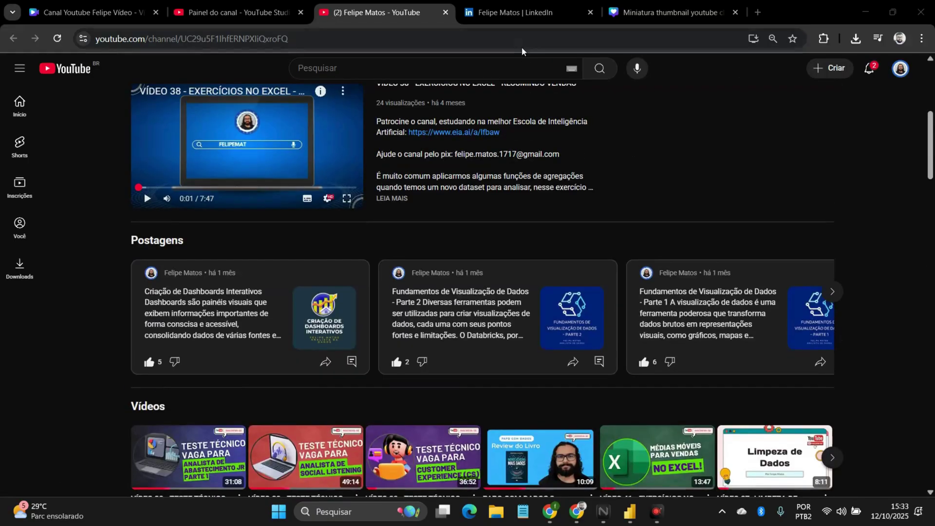
{"action": "scroll", "coordinate": [547, 135], "scroll_direction": "up", "scroll_amount": 5}
- Switch to the channel owner's LinkedIn profile and view its header section
{"action": "left_click", "coordinate": [521, 13]}
{"action": "right_click", "coordinate": [165, 226]}
{"action": "left_click", "coordinate": [76, 228]}
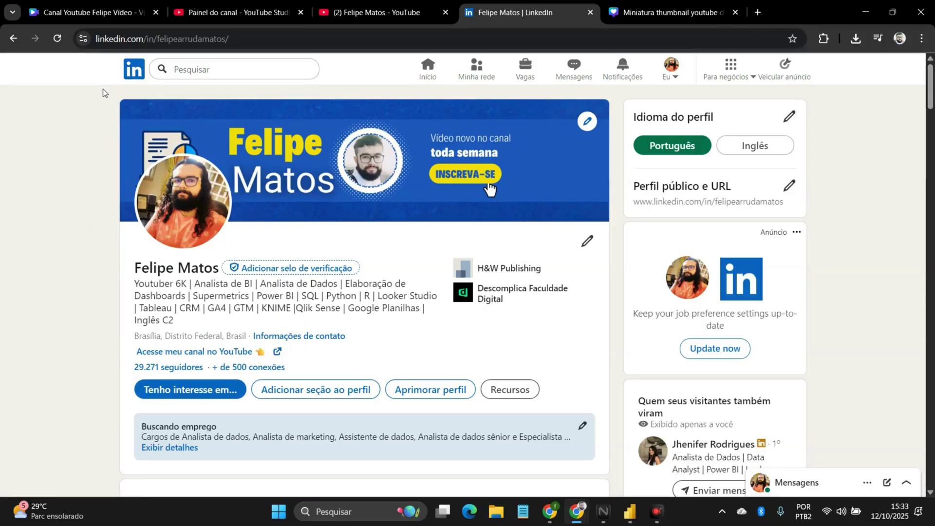
{"action": "left_click_drag", "start_coordinate": [127, 270], "coordinate": [80, 210]}
{"action": "left_click", "coordinate": [52, 153]}
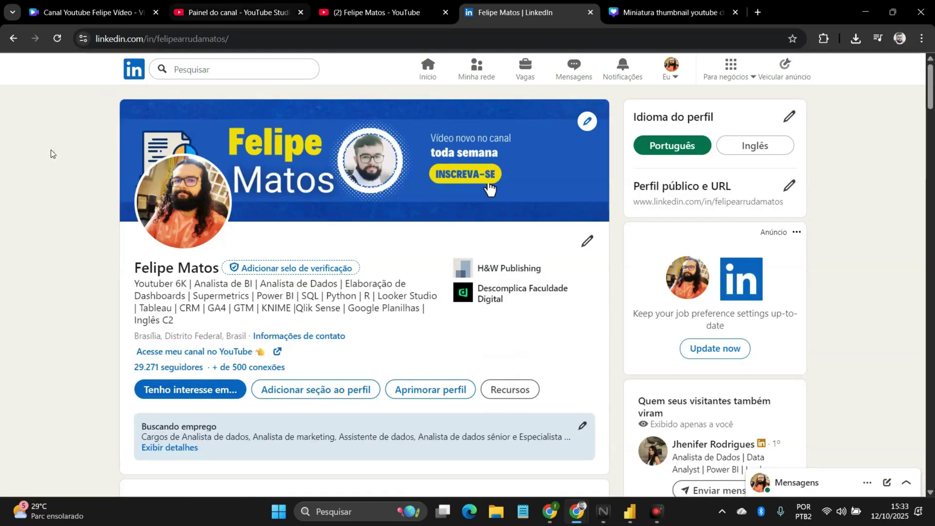
- Switch to the Teste Técnico Power BI report in Power BI Desktop and examine the table relationships in the model view
{"action": "mouse_move", "coordinate": [630, 512]}
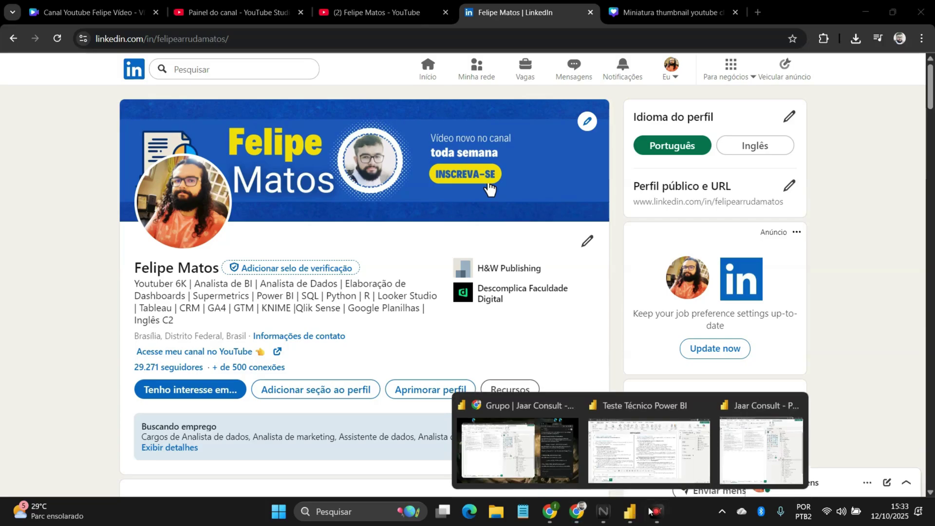
{"action": "left_click", "coordinate": [622, 455]}
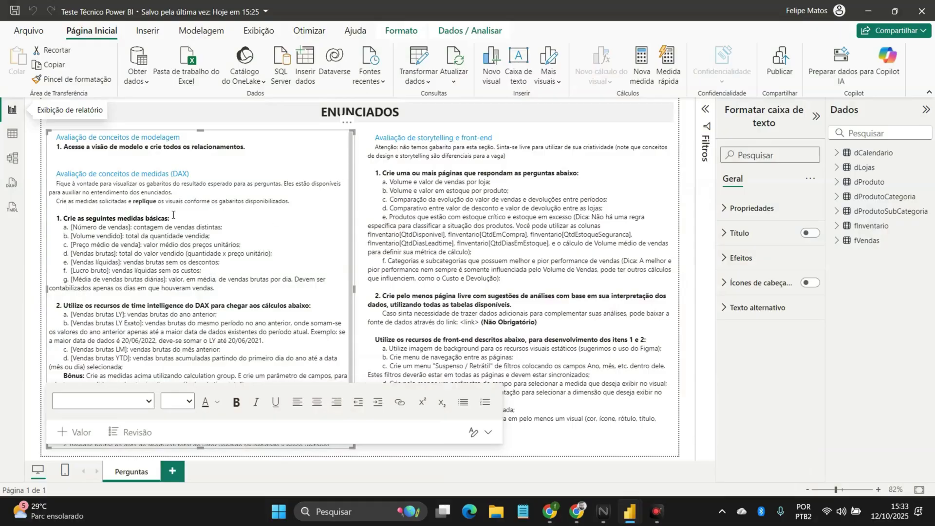
{"action": "left_click", "coordinate": [13, 158]}
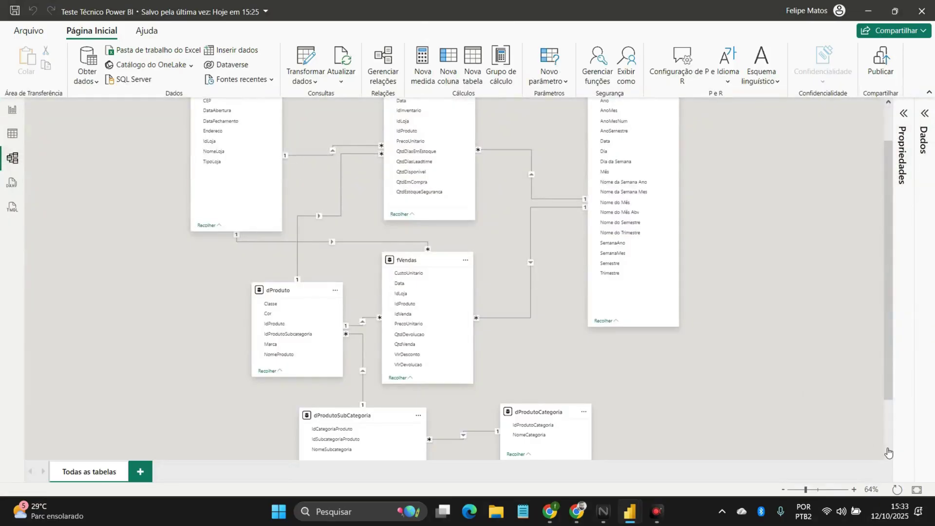
{"action": "scroll", "coordinate": [570, 299], "scroll_direction": "up", "scroll_amount": 2}
{"action": "scroll", "coordinate": [562, 229], "scroll_direction": "down", "scroll_amount": 5}
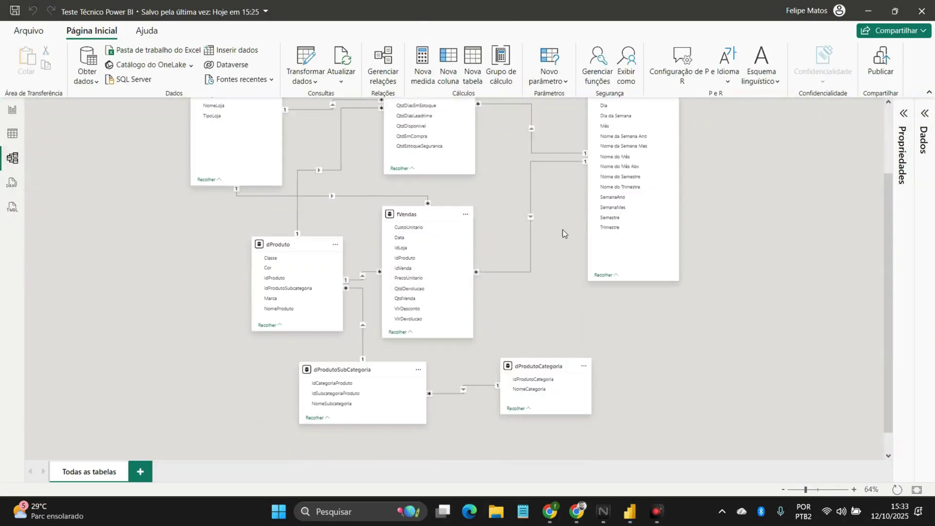
{"action": "scroll", "coordinate": [530, 272], "scroll_direction": "up", "scroll_amount": 5}
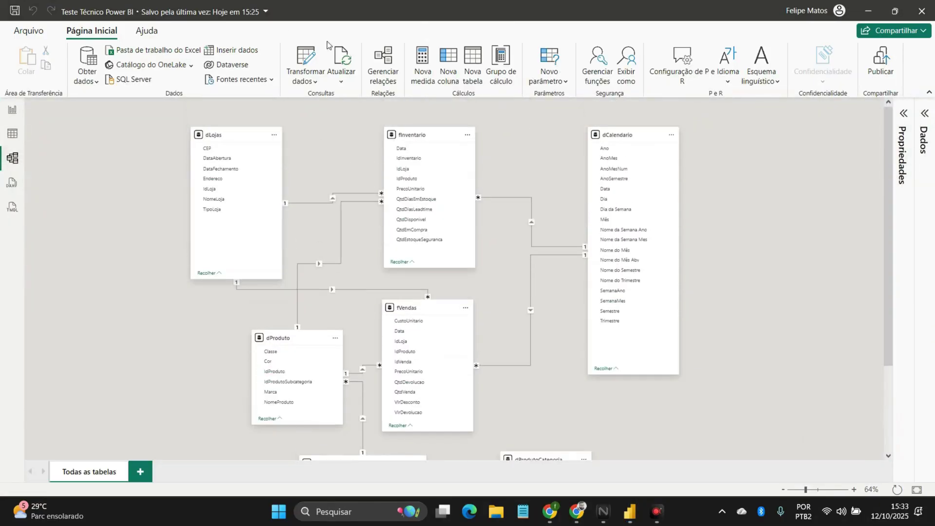
{"action": "left_click", "coordinate": [383, 65]}
{"action": "left_click", "coordinate": [710, 48]}
- Return to the Perguntas report page and read the DAX measures instructions, including the list of basic measures
{"action": "left_click", "coordinate": [11, 113]}
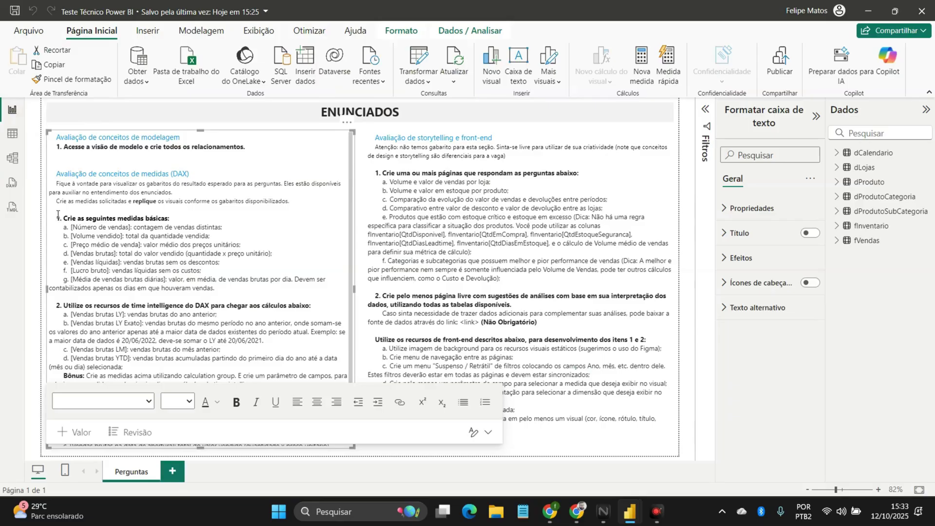
{"action": "left_click", "coordinate": [71, 172]}
{"action": "left_click_drag", "start_coordinate": [55, 174], "coordinate": [190, 177]}
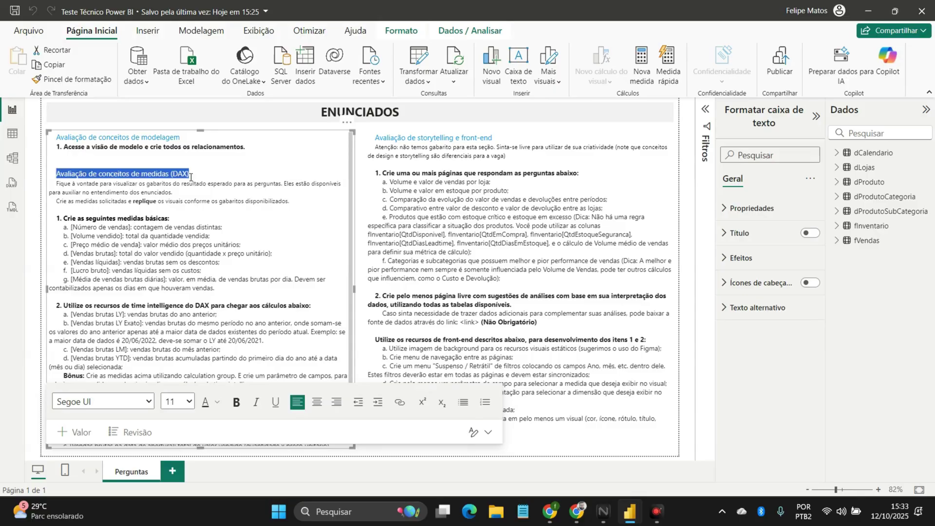
{"action": "triple_click", "coordinate": [156, 190]}
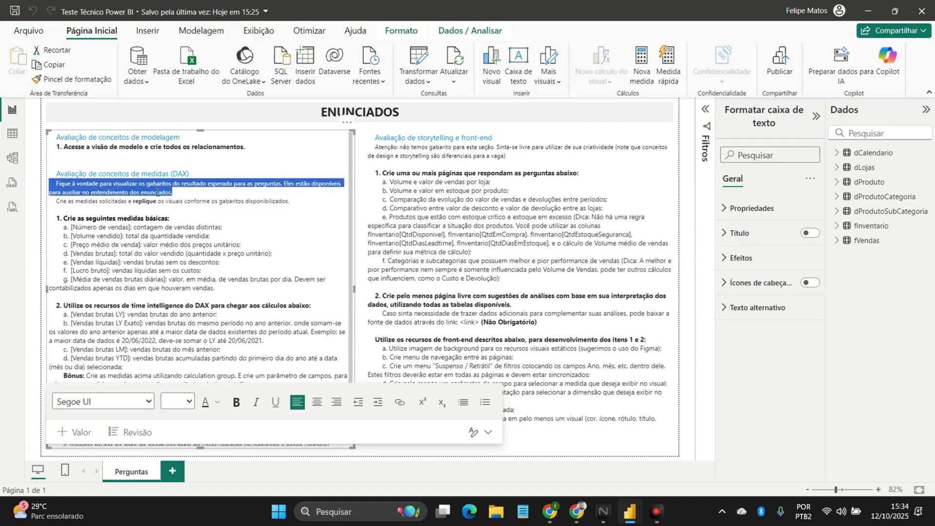
{"action": "left_click", "coordinate": [111, 209]}
{"action": "triple_click", "coordinate": [107, 204]}
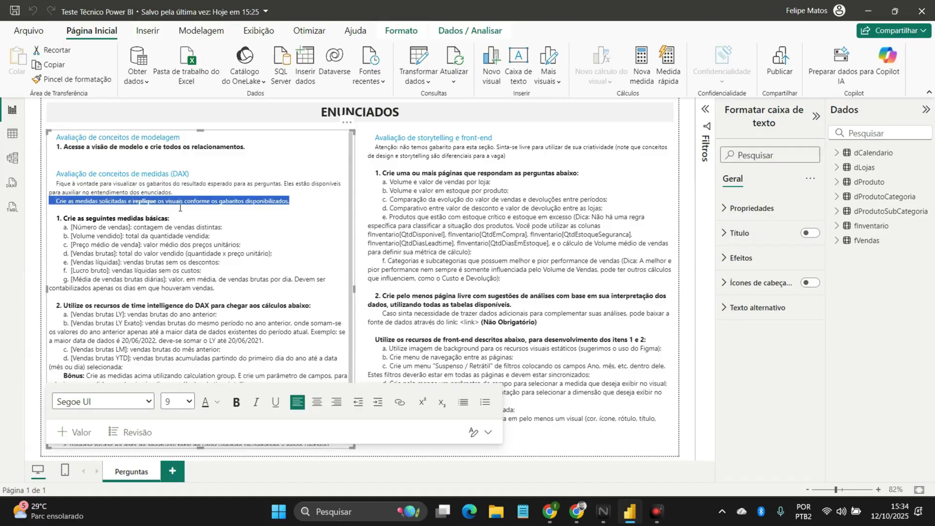
{"action": "scroll", "coordinate": [220, 239], "scroll_direction": "down", "scroll_amount": 2}
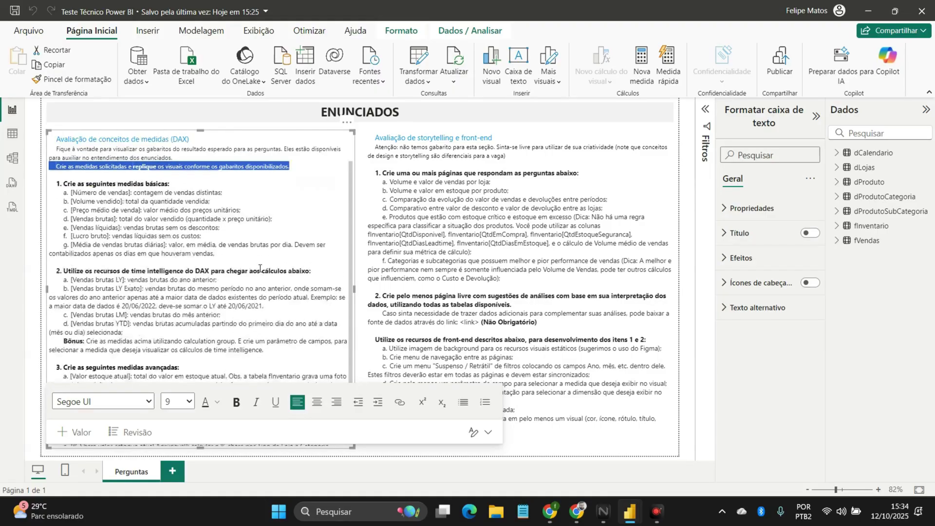
{"action": "scroll", "coordinate": [260, 268], "scroll_direction": "up", "scroll_amount": 2}
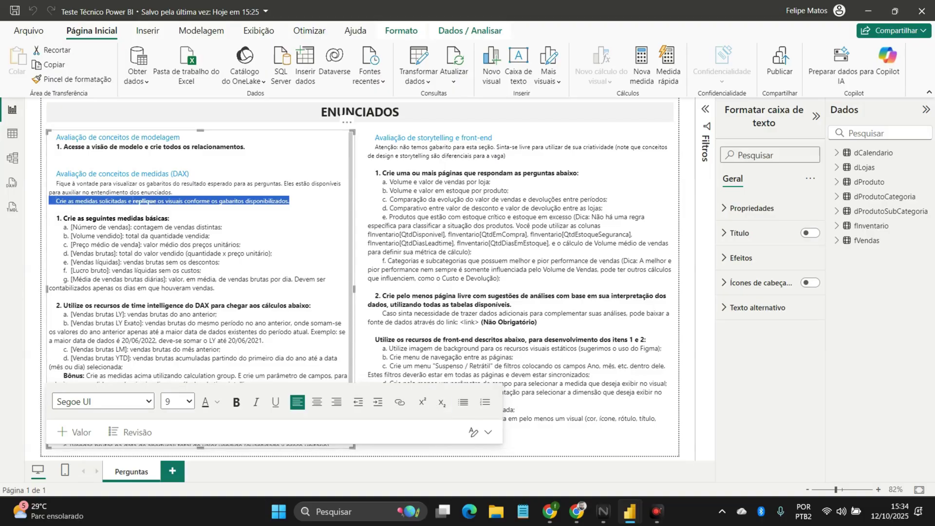
{"action": "left_click", "coordinate": [112, 243]}
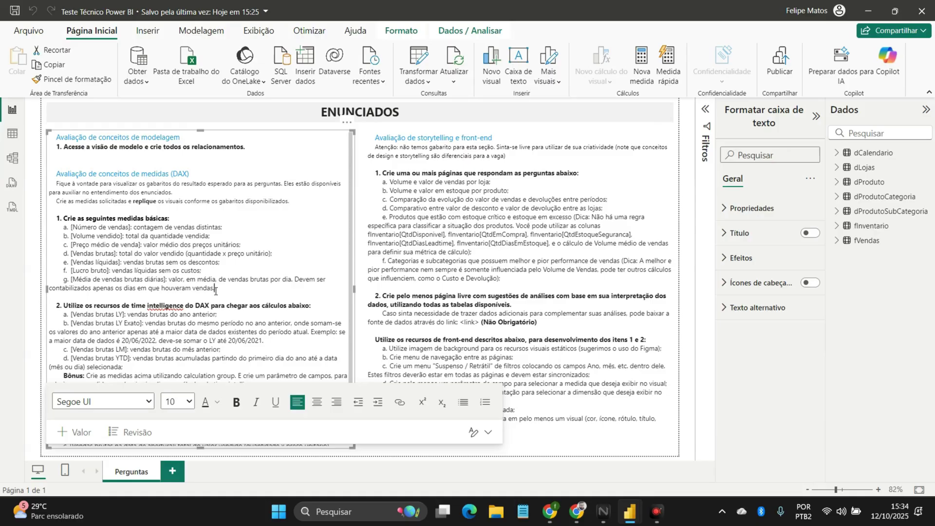
- Create an empty calculated table named Medidas Dax
{"action": "left_click", "coordinate": [837, 240]}
{"action": "left_click", "coordinate": [852, 242]}
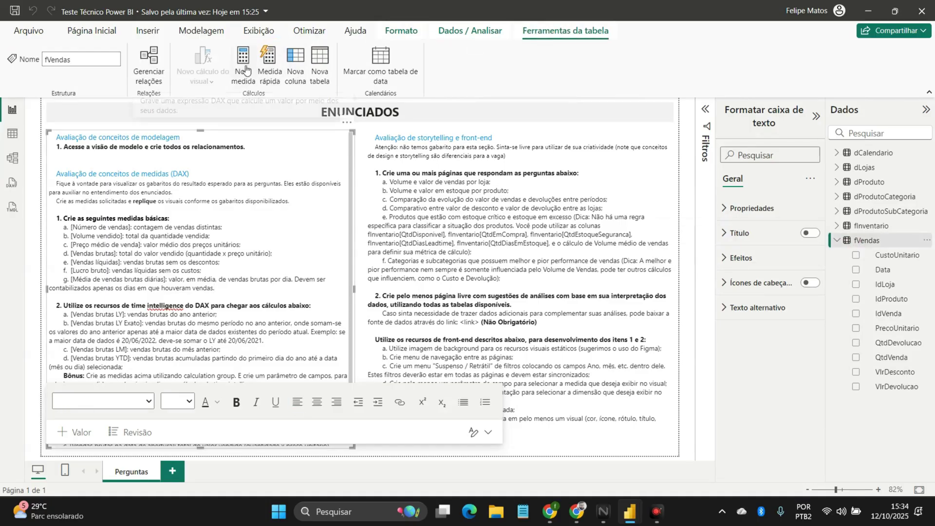
{"action": "left_click", "coordinate": [837, 240]}
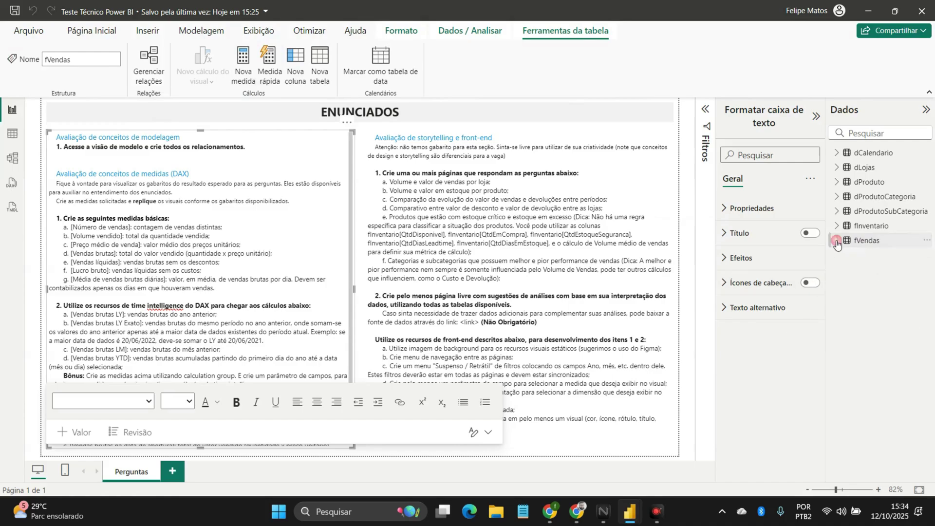
{"action": "right_click", "coordinate": [847, 269]}
{"action": "left_click", "coordinate": [847, 268]}
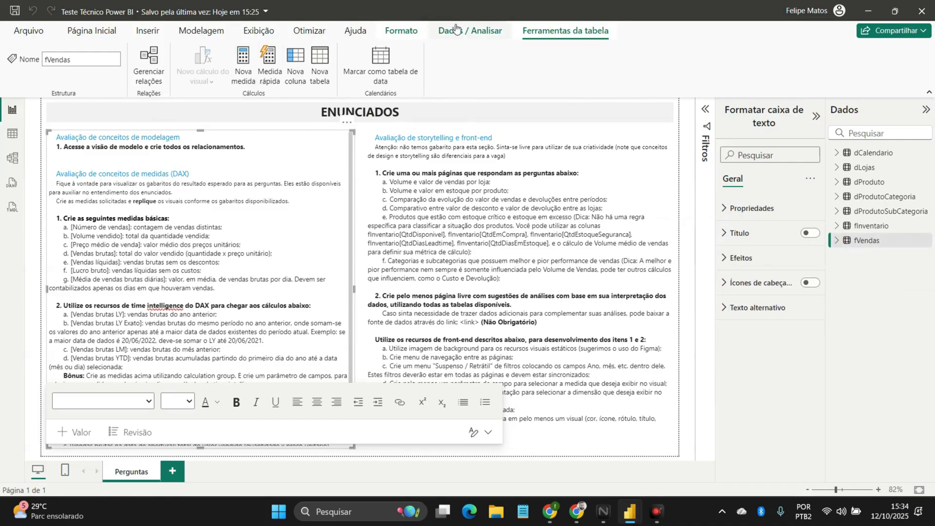
{"action": "left_click", "coordinate": [320, 63]}
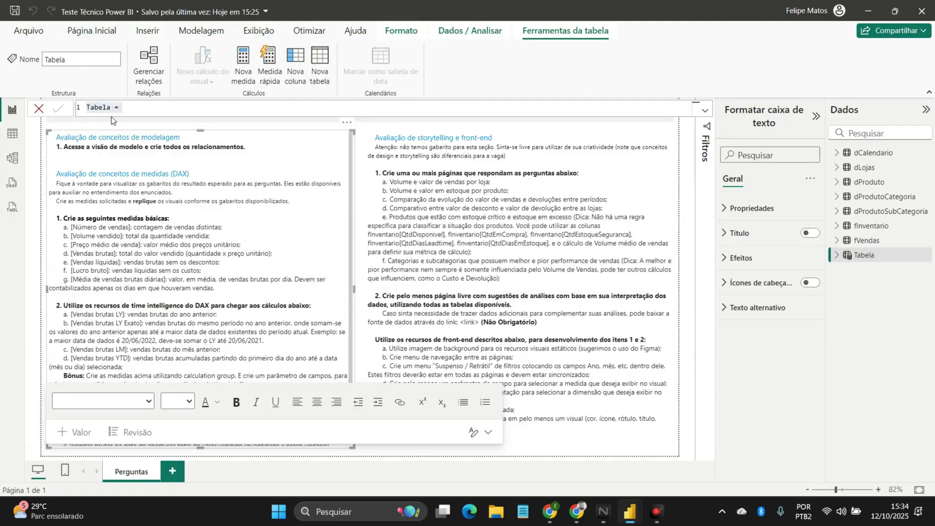
{"action": "double_click", "coordinate": [104, 111]}
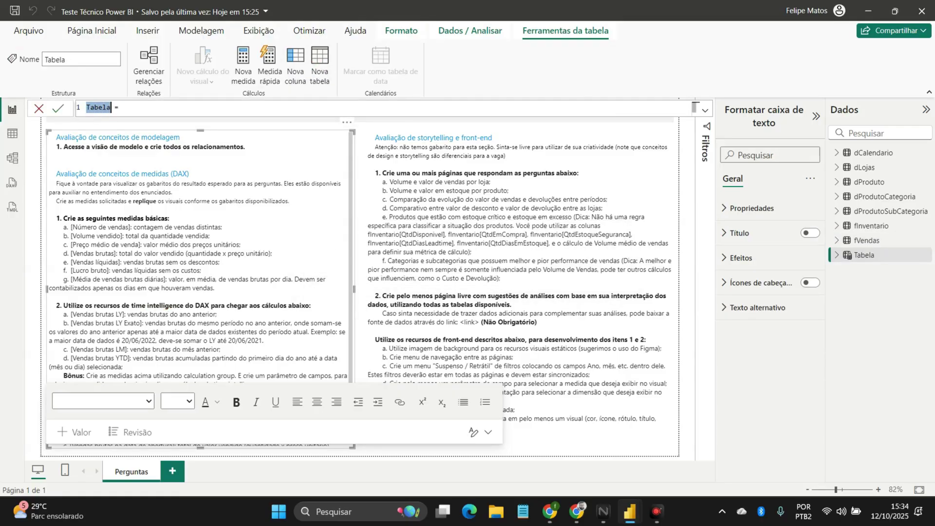
{"action": "type", "text": "Medidas Dax"}
{"action": "key", "text": "Return"}
- Add a new blank measure to the Medidas Dax table
{"action": "left_click", "coordinate": [847, 261]}
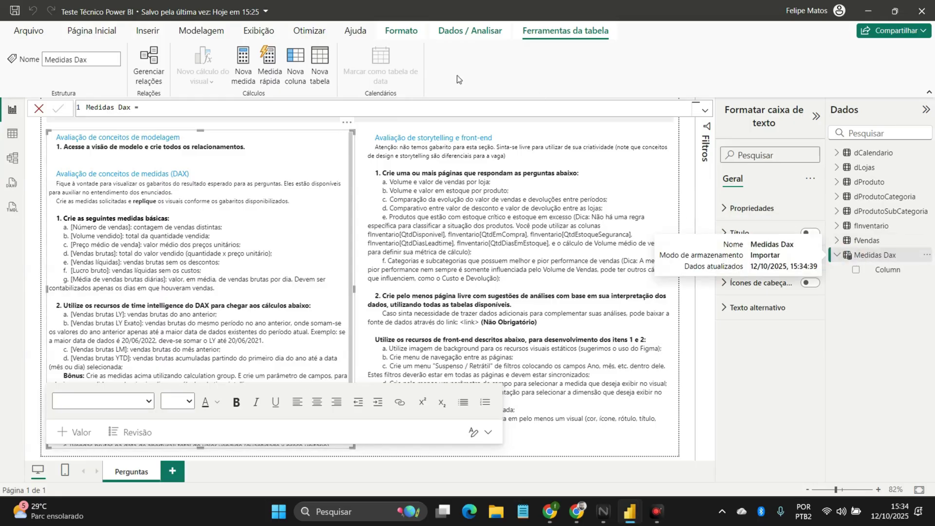
{"action": "left_click", "coordinate": [248, 77]}
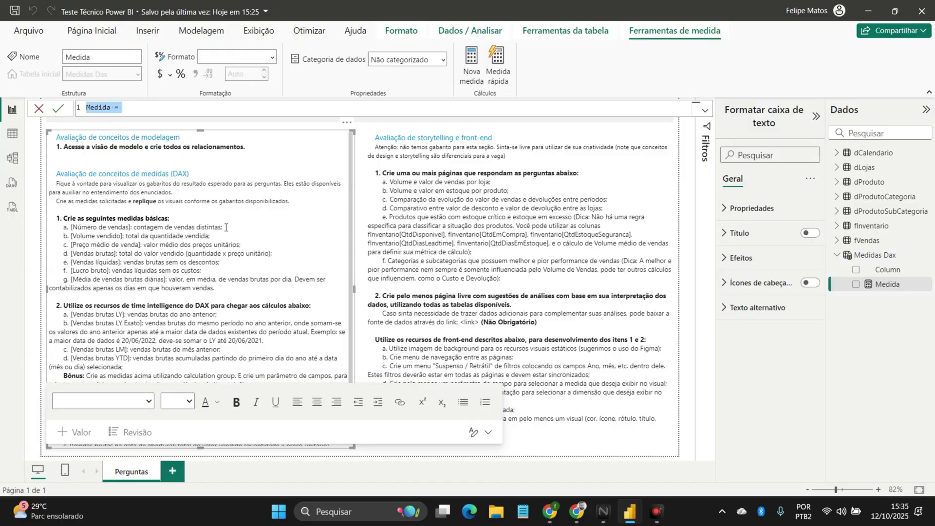
{"action": "left_click", "coordinate": [139, 103]}
{"action": "left_click", "coordinate": [31, 146]}
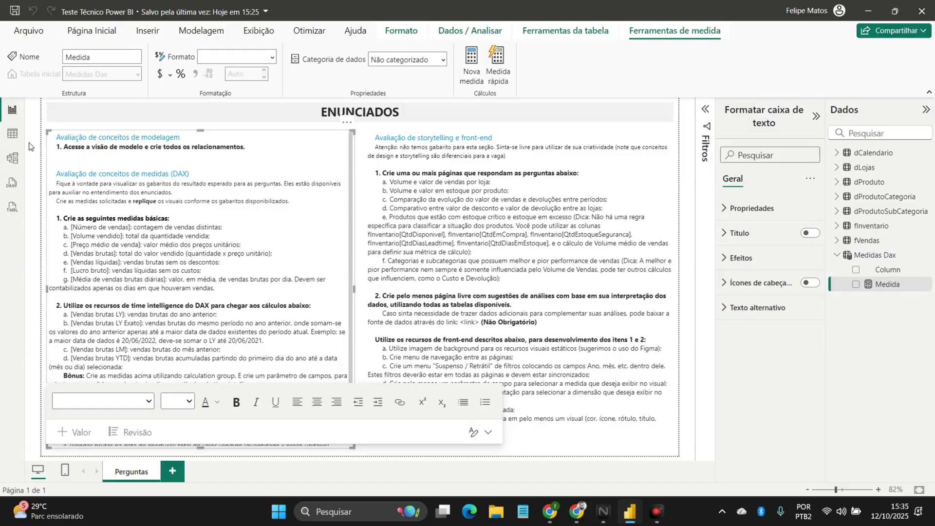
- Show the fVendas data in the table view, with the expanded dProdutoSubCategoria field list collapsed
{"action": "left_click", "coordinate": [11, 143]}
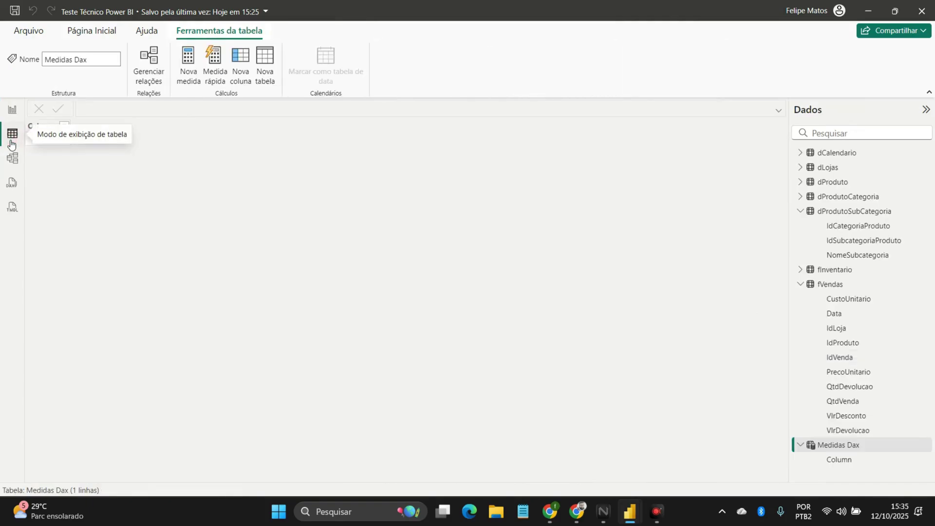
{"action": "left_click", "coordinate": [800, 287]}
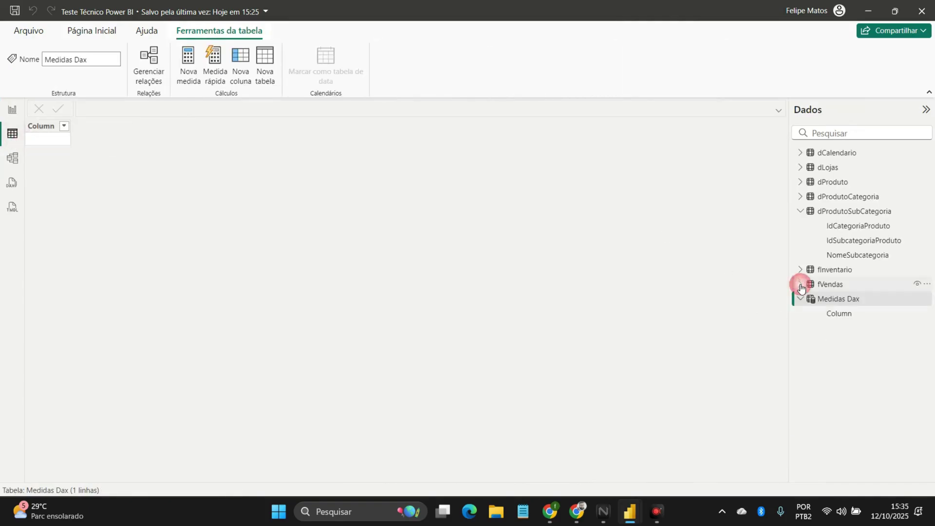
{"action": "left_click", "coordinate": [801, 211]}
{"action": "left_click", "coordinate": [831, 241]}
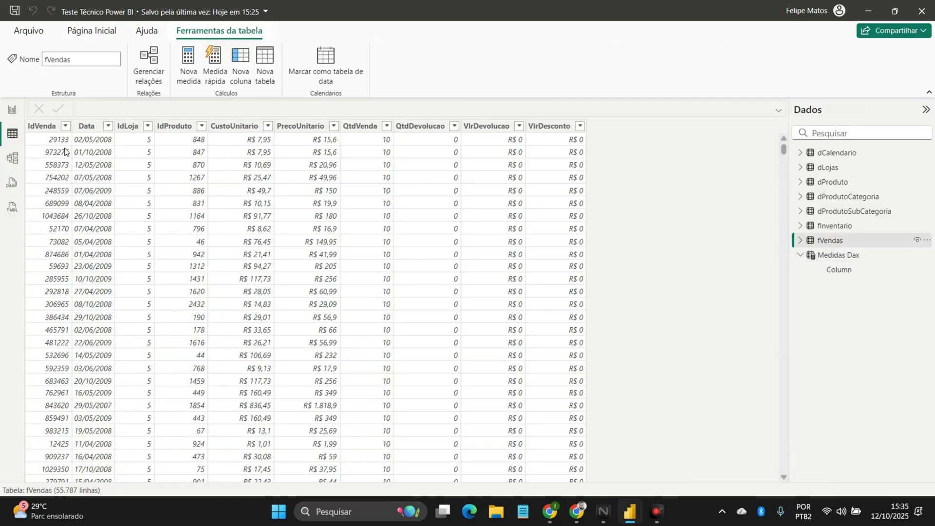
- Examine the fVendas columns one by one, from Data through VlrDesconto and then IdVenda, including their distinct value counts
{"action": "left_click", "coordinate": [84, 131]}
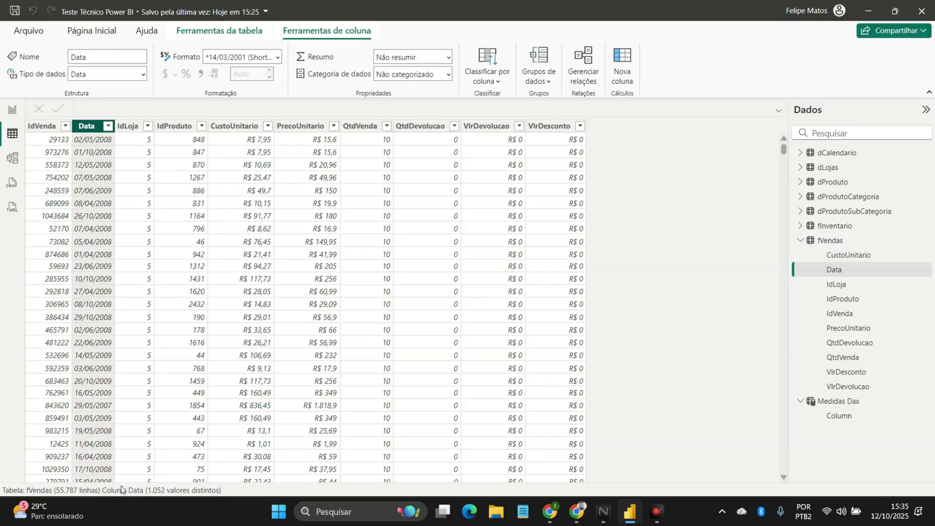
{"action": "left_click", "coordinate": [129, 126]}
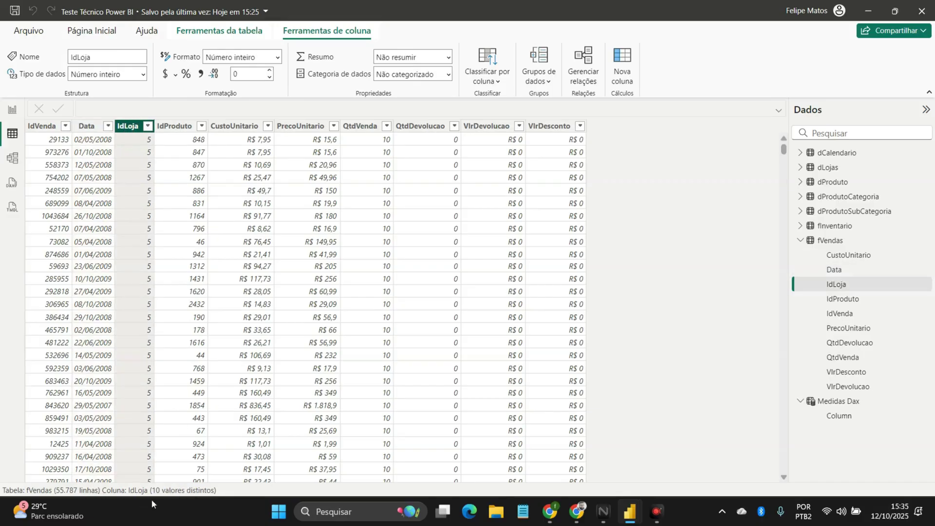
{"action": "left_click", "coordinate": [174, 126]}
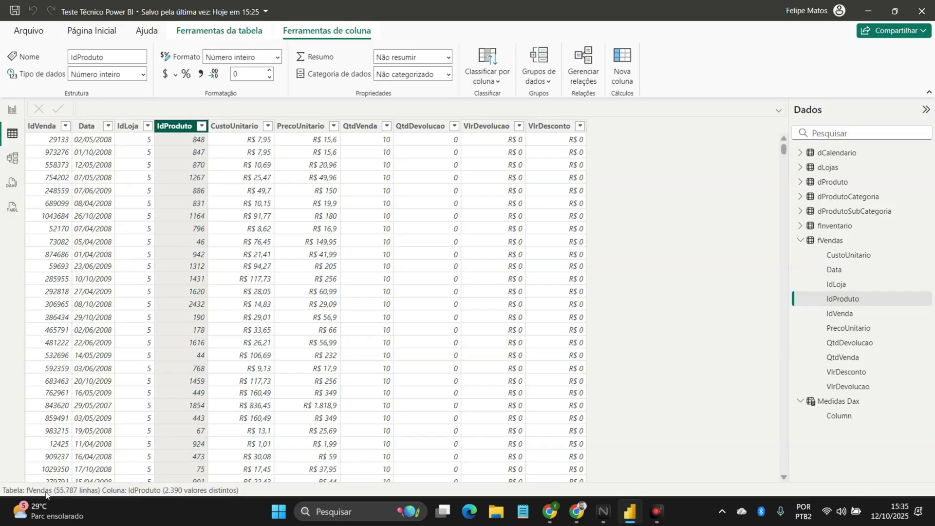
{"action": "left_click", "coordinate": [234, 127]}
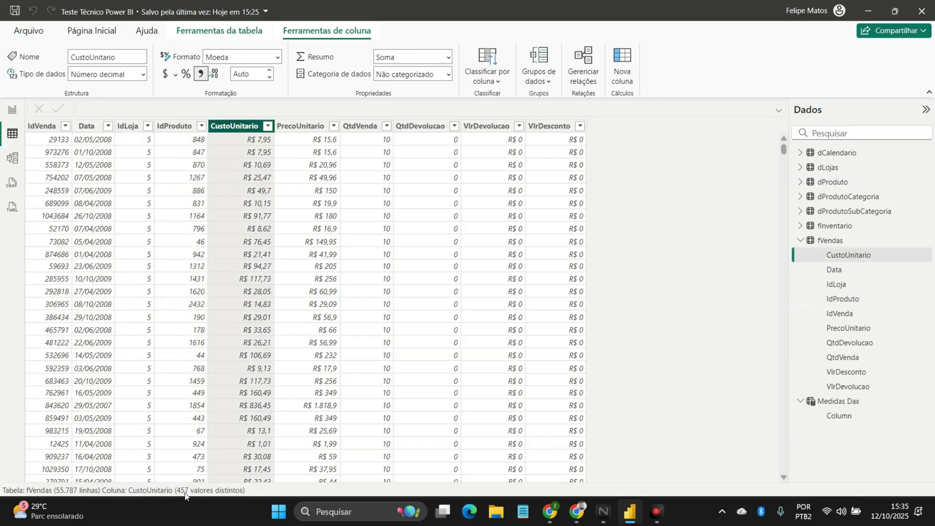
{"action": "left_click", "coordinate": [300, 126]}
{"action": "left_click", "coordinate": [358, 126]}
{"action": "left_click", "coordinate": [413, 127]}
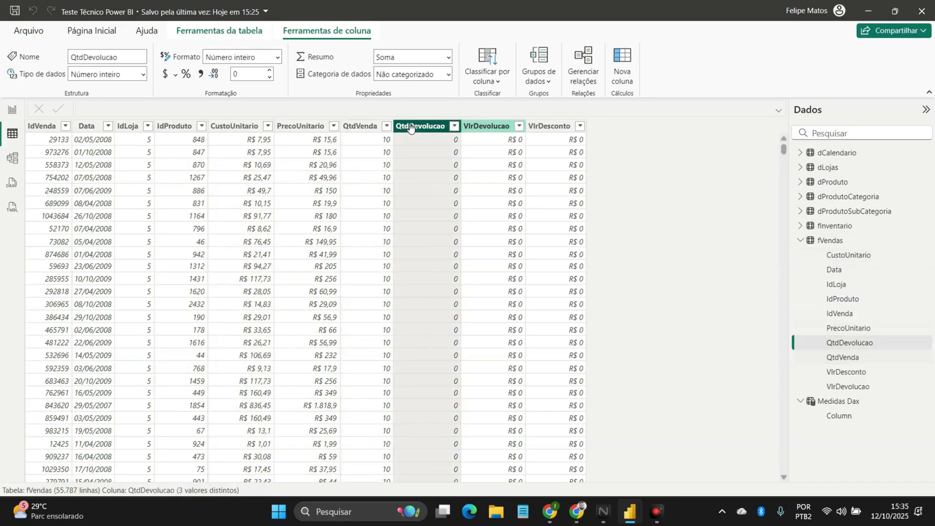
{"action": "left_click", "coordinate": [510, 129]}
{"action": "left_click", "coordinate": [548, 128]}
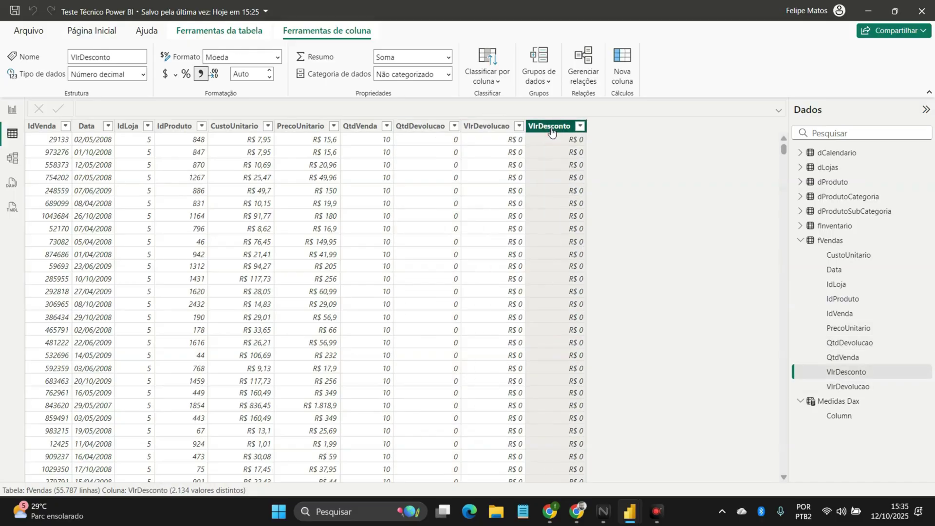
{"action": "left_click", "coordinate": [35, 128]}
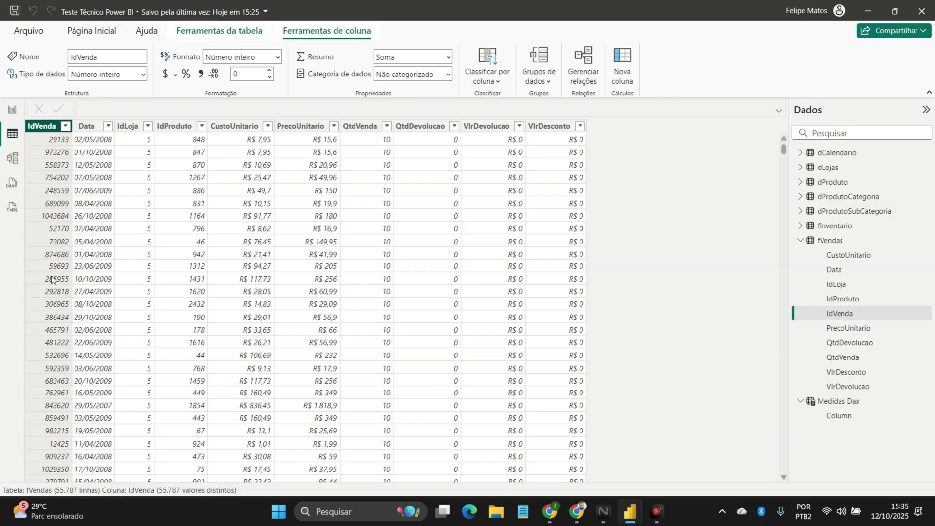
- Inspect the Fonte step of the fVendas query in the Power Query editor, then return to the data model
{"action": "left_click", "coordinate": [95, 30]}
{"action": "left_click", "coordinate": [371, 55]}
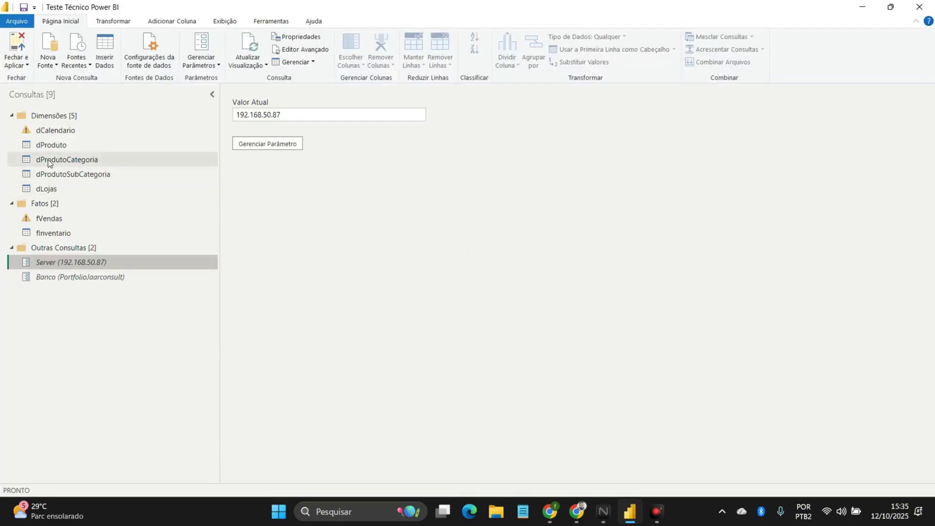
{"action": "left_click", "coordinate": [54, 224]}
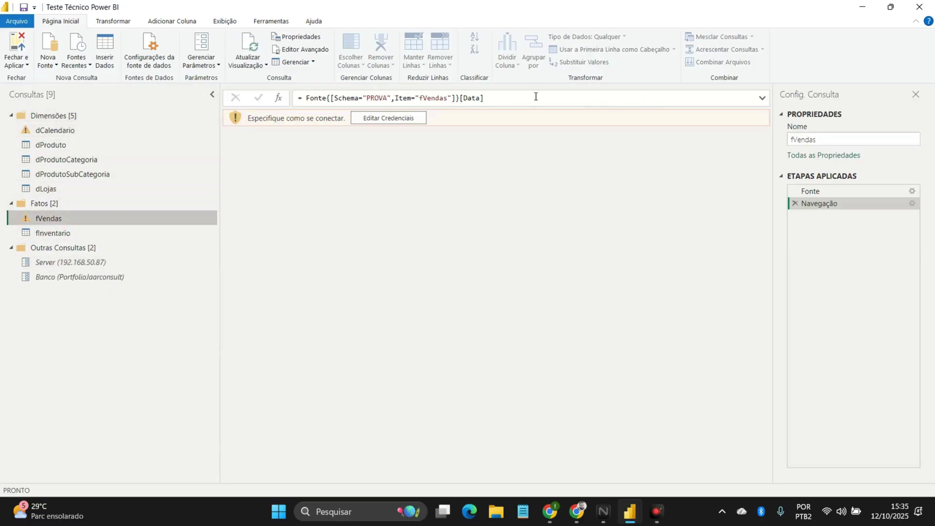
{"action": "left_click", "coordinate": [812, 192]}
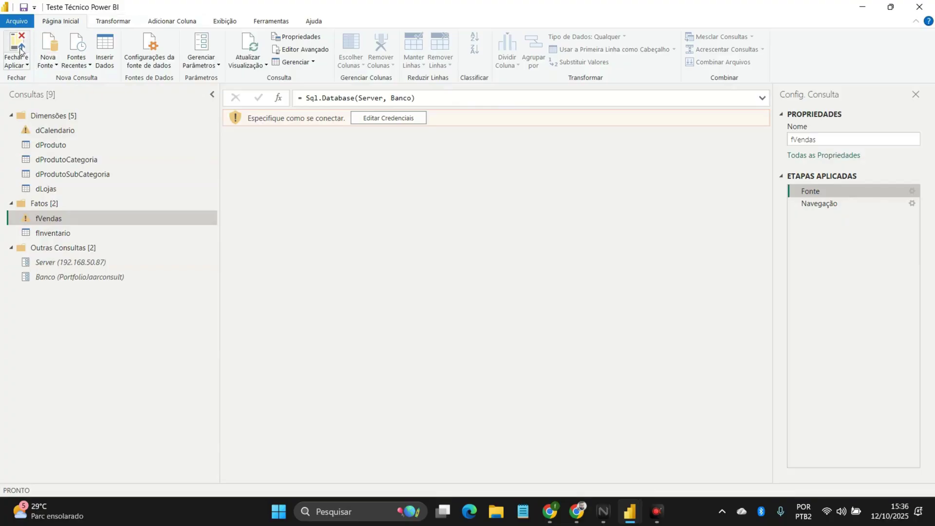
{"action": "left_click", "coordinate": [18, 51]}
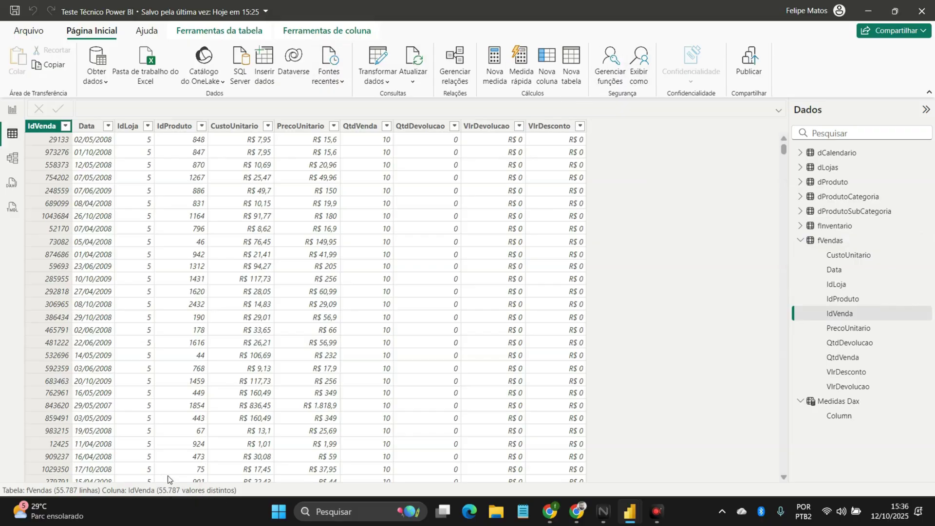
{"action": "left_click", "coordinate": [211, 29]}
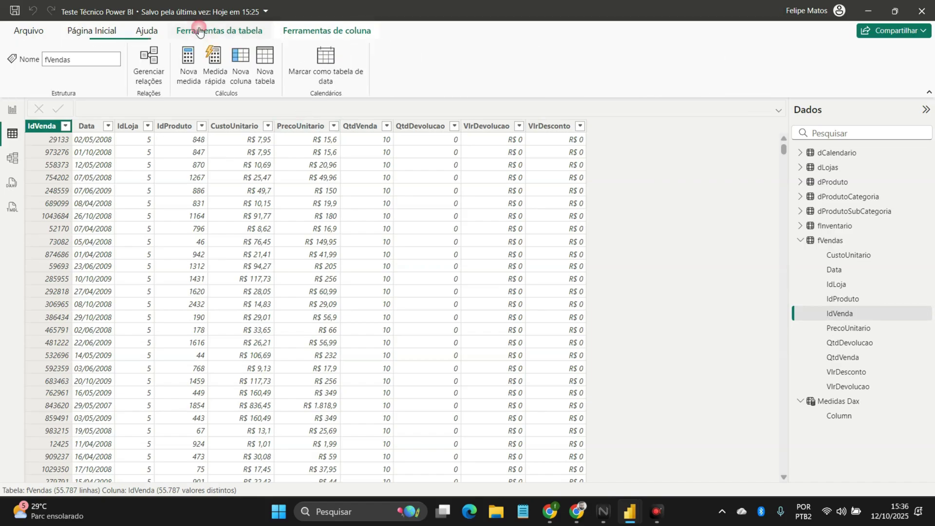
{"action": "left_click", "coordinate": [315, 31]}
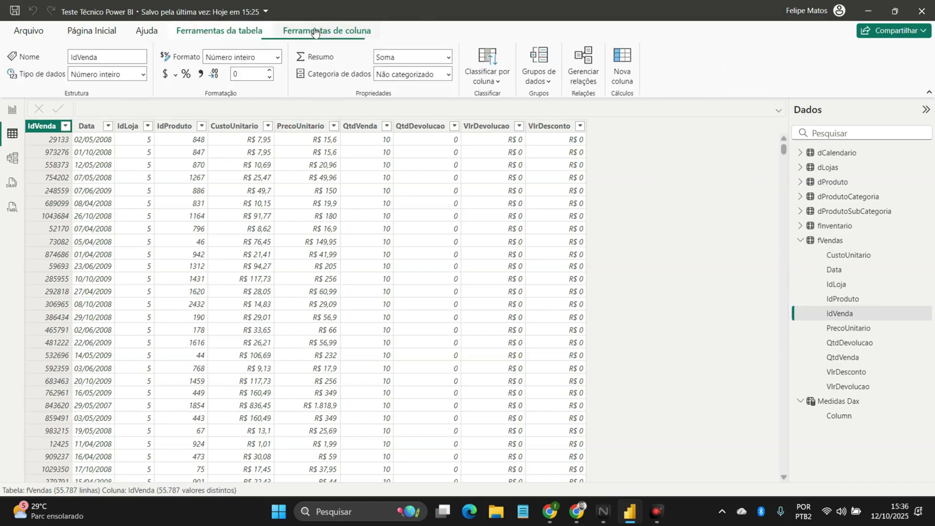
{"action": "left_click", "coordinate": [885, 450]}
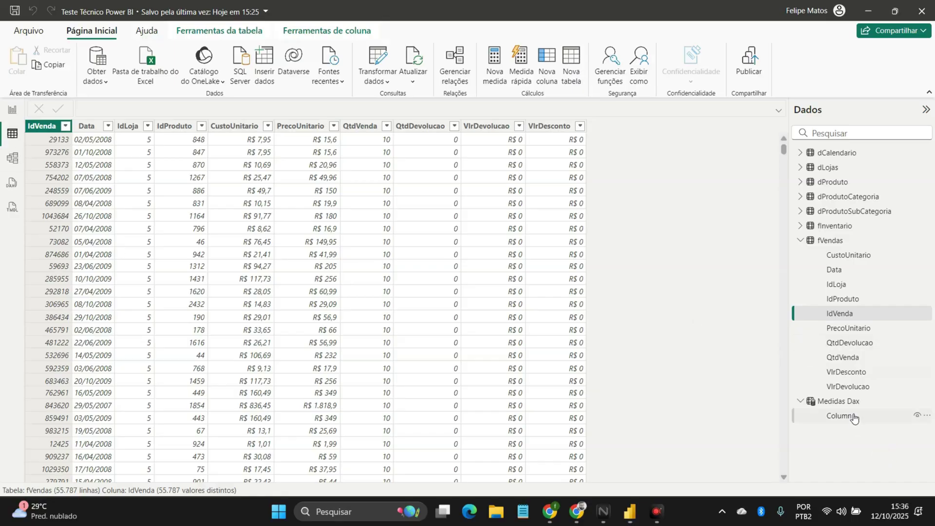
- Add a new measure to the Medidas Dax table and name it Número de Vendas in its formula
{"action": "right_click", "coordinate": [832, 405]}
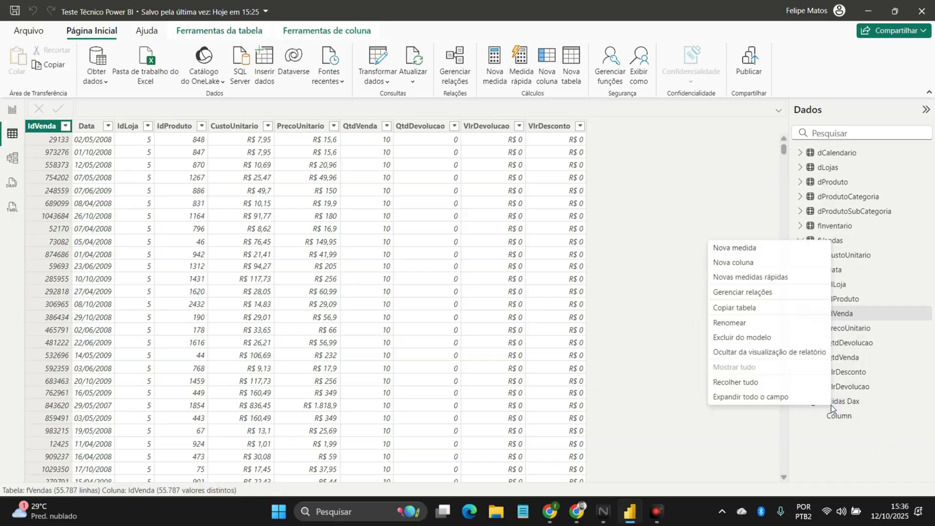
{"action": "left_click", "coordinate": [741, 249]}
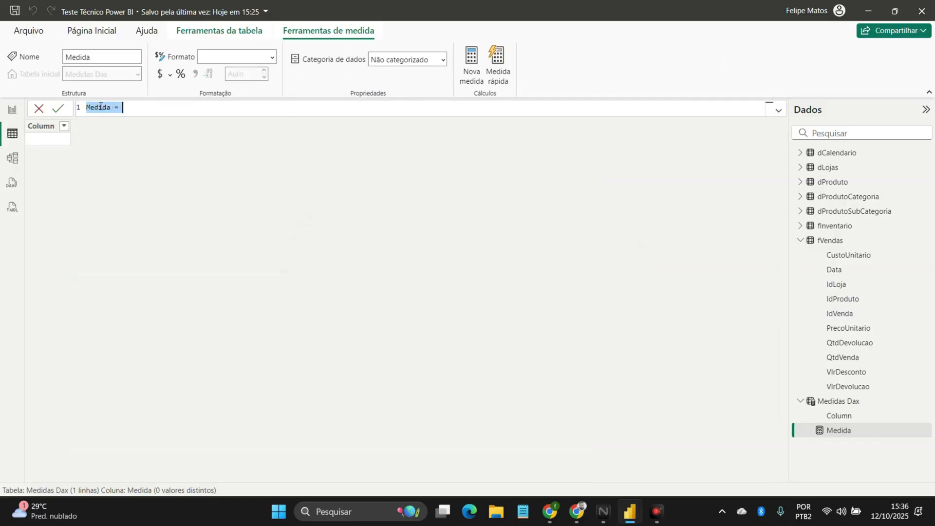
{"action": "double_click", "coordinate": [100, 107]}
{"action": "type", "text": "Número de"}
{"action": "type", "text": "Vendas = "}
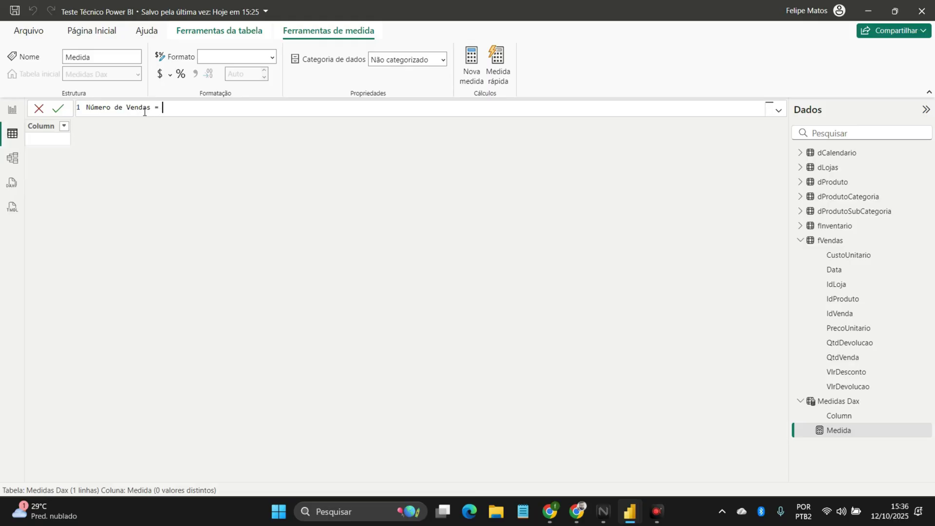
- Define Número de Vendas as DISTINCTCOUNT(fVendas[IdVenda]) and commit the formula
{"action": "type", "text": "DISC"}
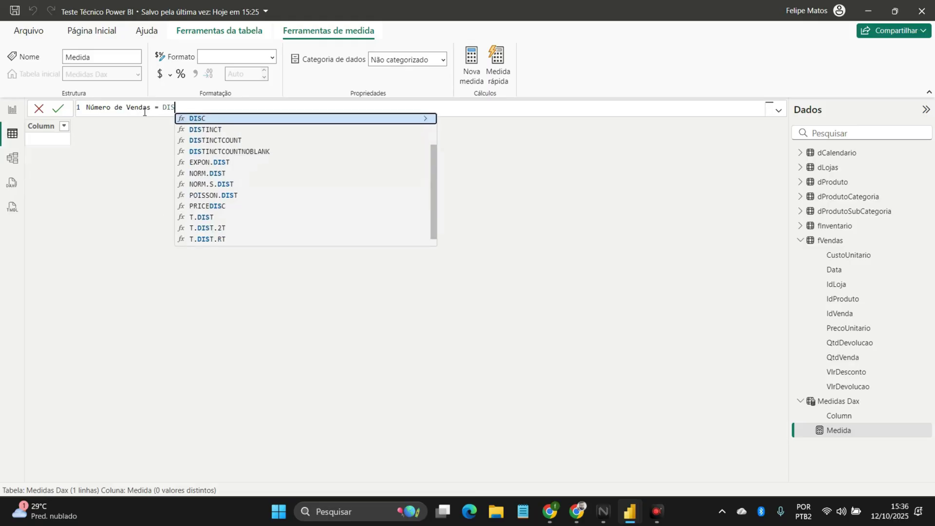
{"action": "key", "text": "BackSpace"}
{"action": "key", "text": "Down"}
{"action": "key", "text": "Down"}
{"action": "key", "text": "Tab"}
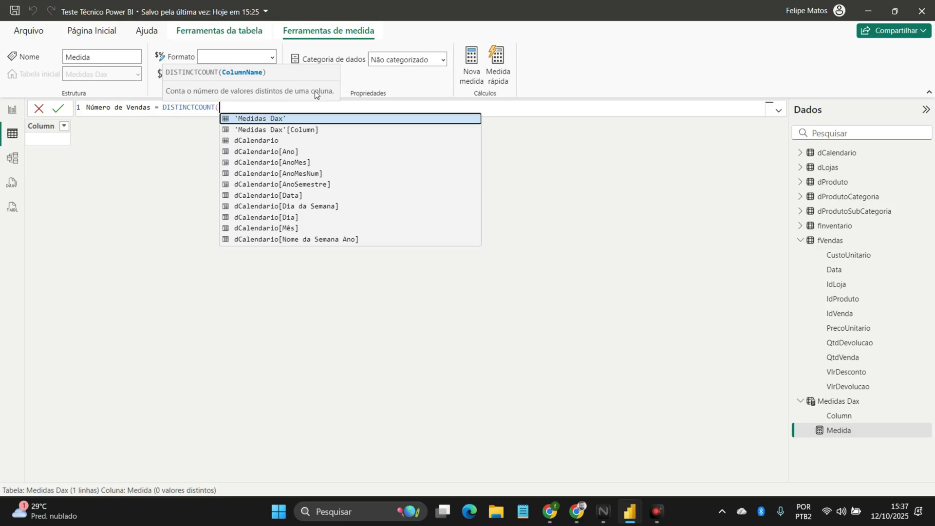
{"action": "type", "text": "fVendas"}
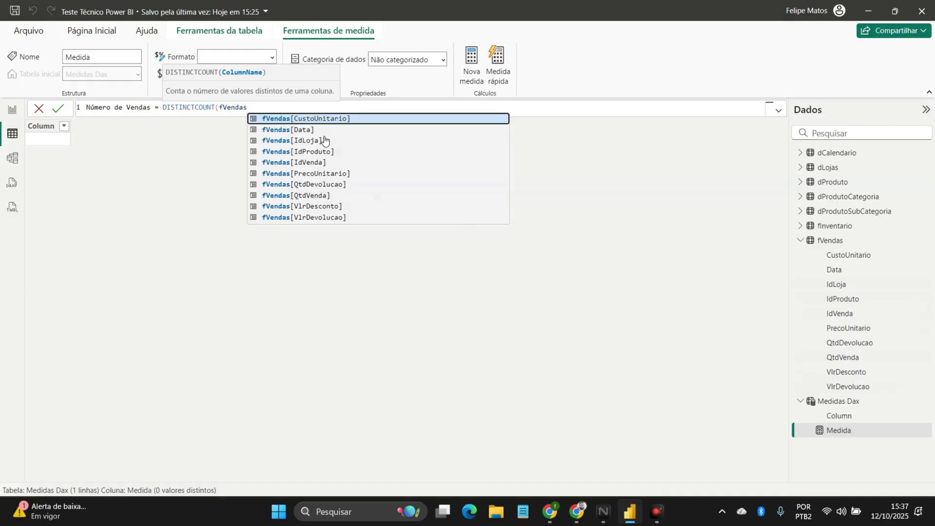
{"action": "left_click", "coordinate": [321, 162]}
{"action": "left_click", "coordinate": [315, 105]}
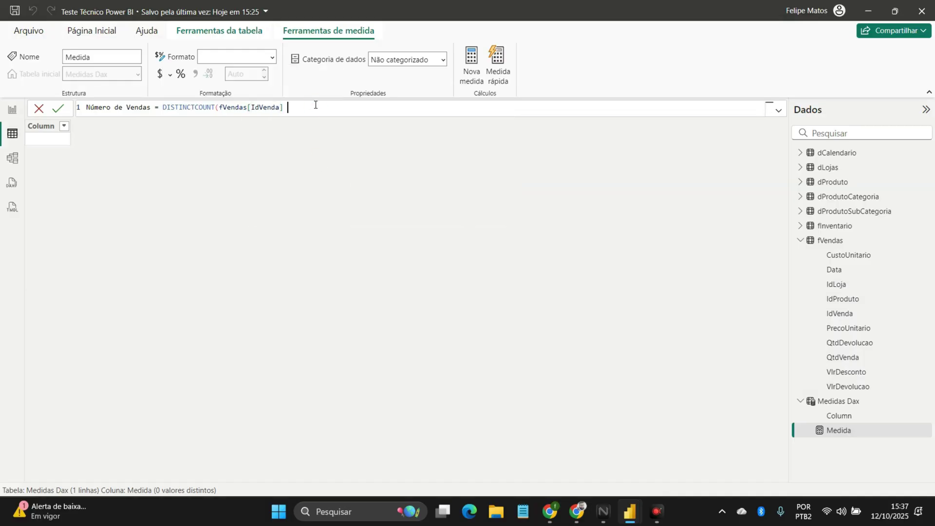
{"action": "type", "text": ")"}
{"action": "key", "text": "Return"}
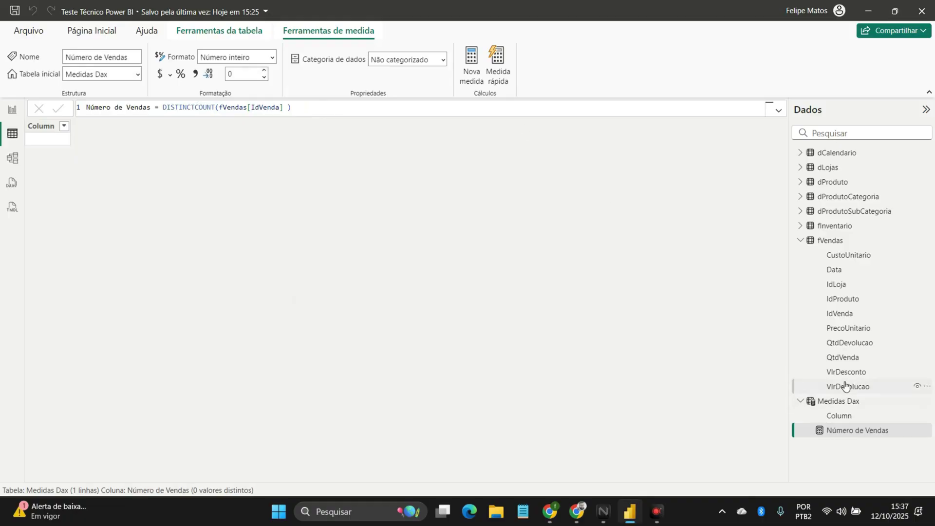
- Hide the placeholder field Column of the Medidas Dax table from the report view, then select the Número de Vendas measure
{"action": "left_click", "coordinate": [834, 241]}
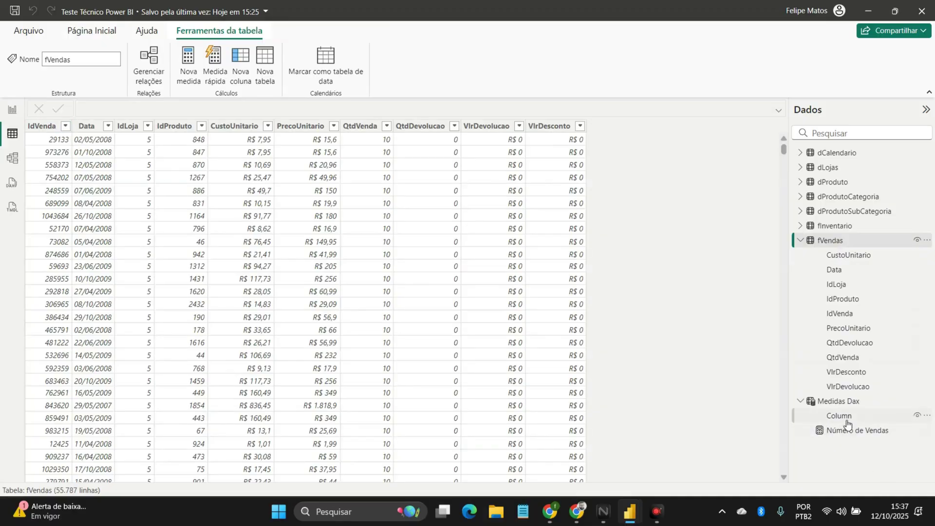
{"action": "left_click", "coordinate": [927, 415]}
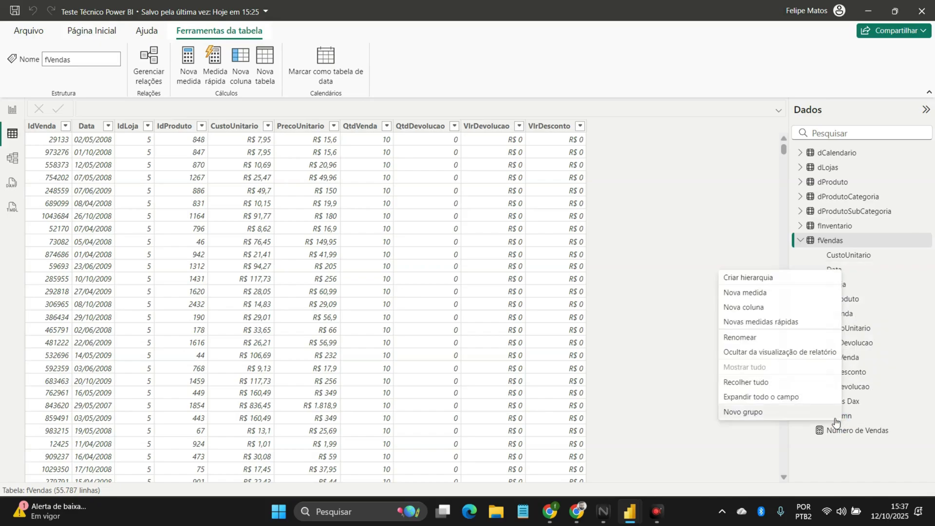
{"action": "left_click", "coordinate": [850, 416]}
{"action": "left_click", "coordinate": [928, 415]}
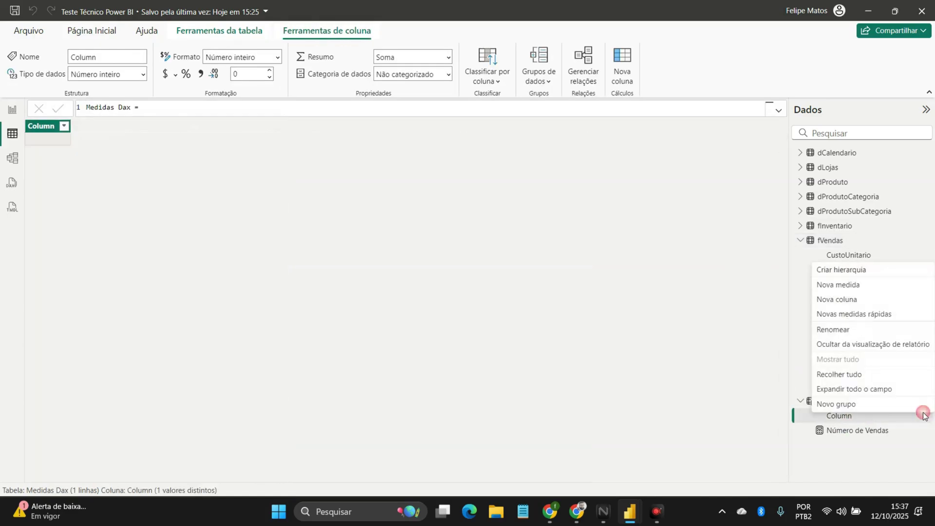
{"action": "left_click", "coordinate": [845, 345]}
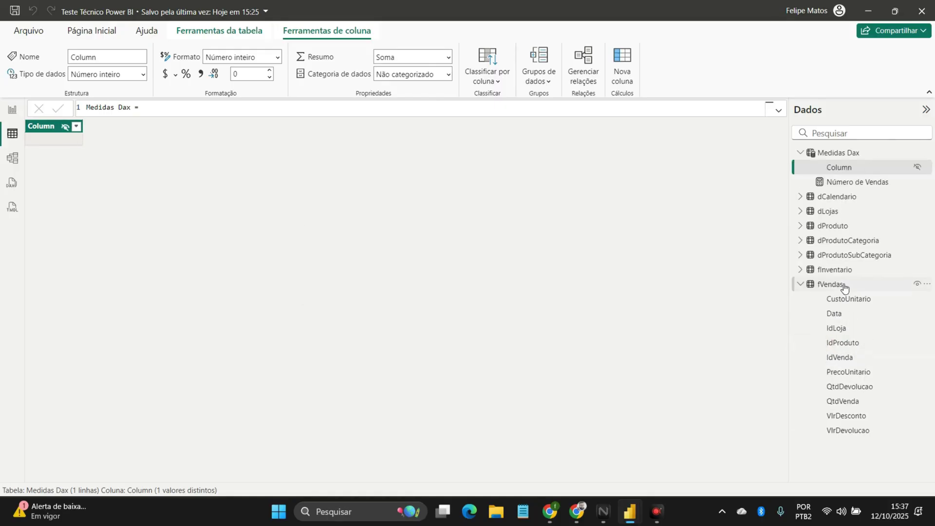
{"action": "left_click", "coordinate": [836, 183]}
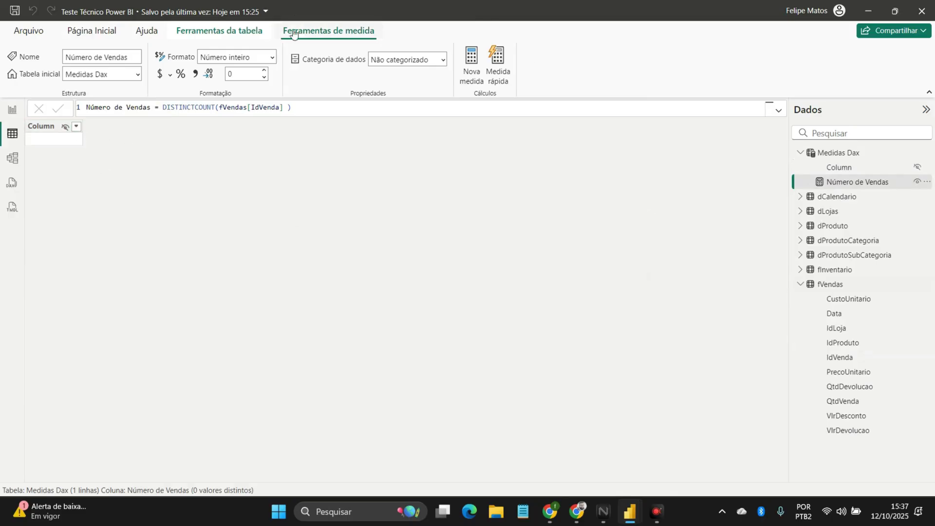
- Return to the Perguntas report page and read the requirement for the Volume vendido measure
{"action": "left_click", "coordinate": [12, 109]}
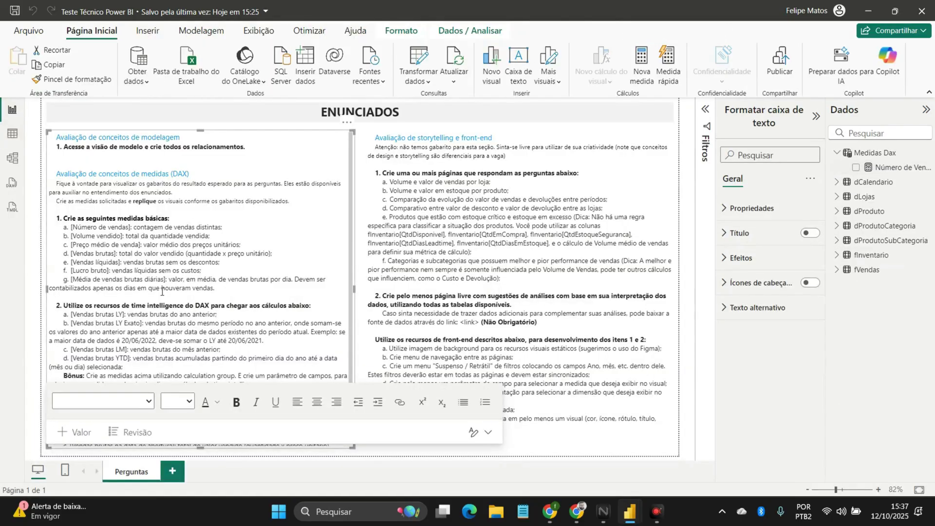
{"action": "triple_click", "coordinate": [84, 238]}
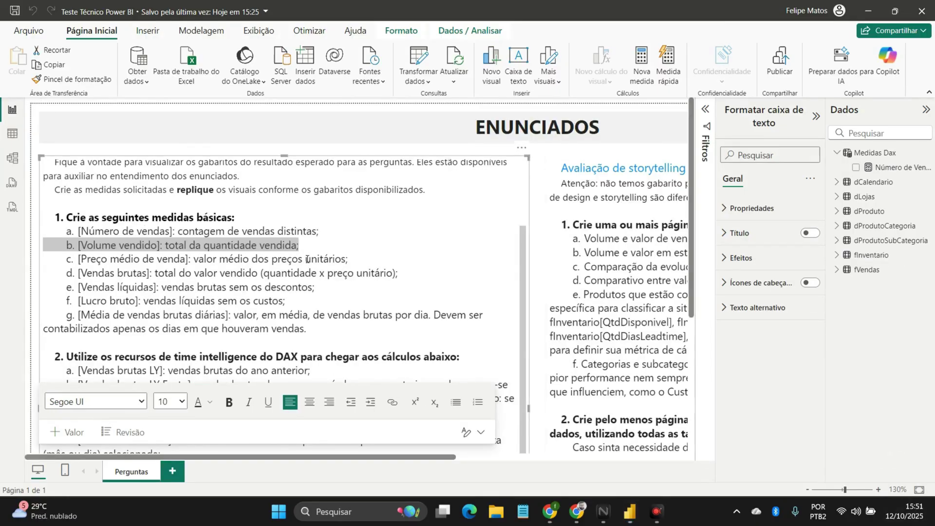
{"action": "left_click_drag", "start_coordinate": [81, 245], "coordinate": [158, 245]}
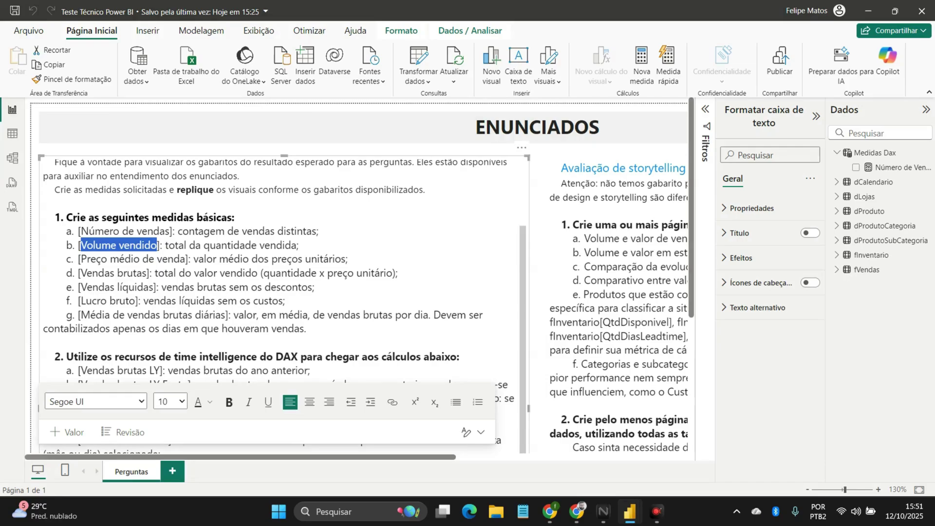
{"action": "key", "text": "alt+Tab"}
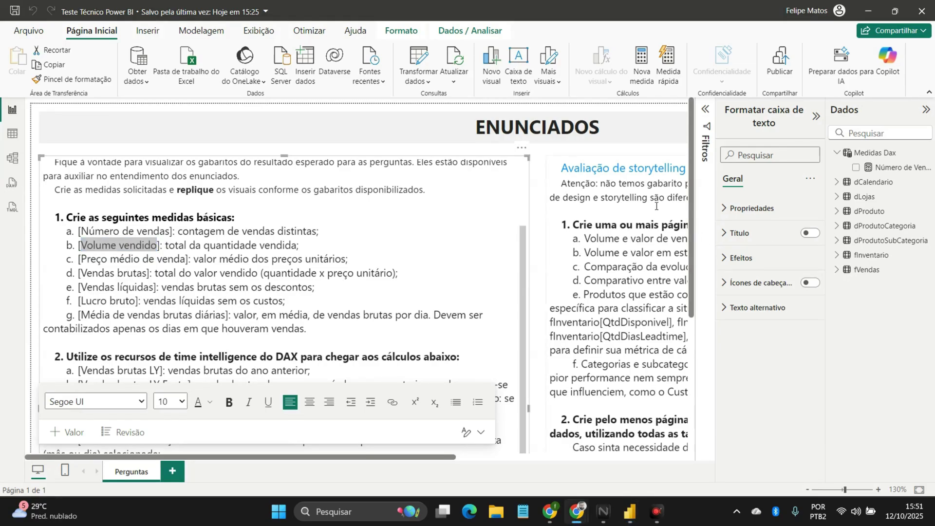
- Examine the sold quantities in the QtdVenda column of the fVendas table
{"action": "left_click", "coordinate": [22, 135]}
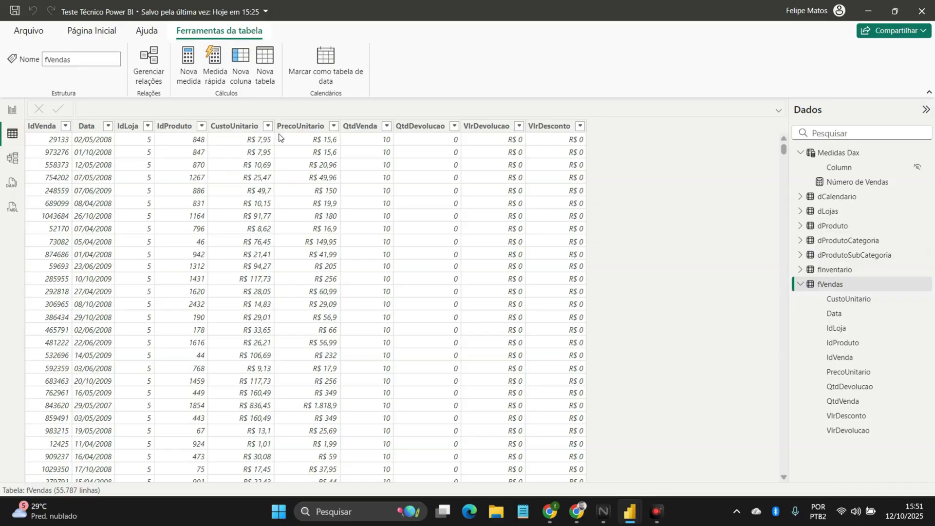
{"action": "left_click", "coordinate": [364, 126]}
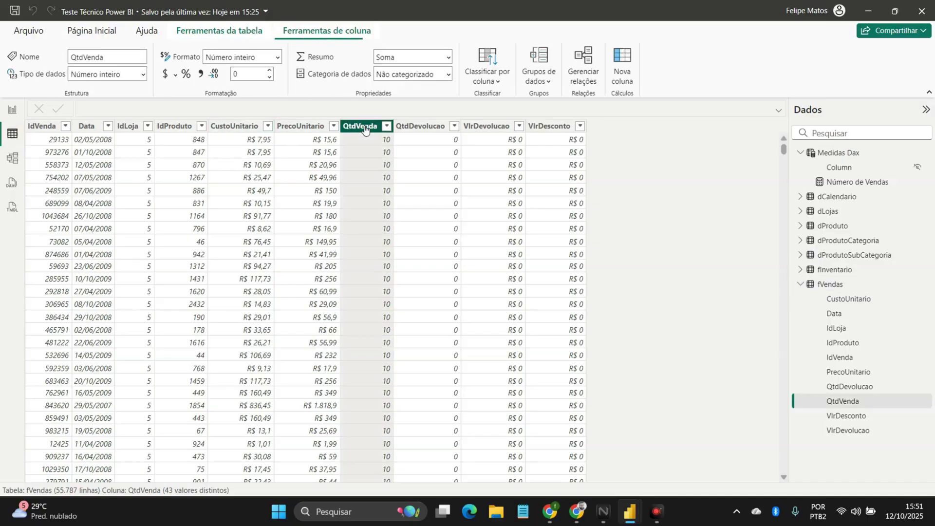
{"action": "scroll", "coordinate": [368, 199], "scroll_direction": "down", "scroll_amount": 15}
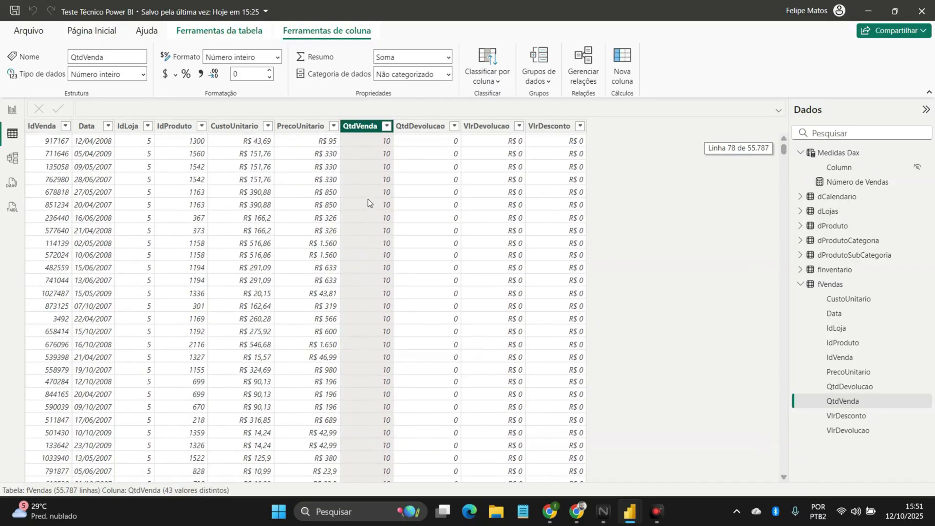
{"action": "left_click", "coordinate": [386, 127]}
{"action": "scroll", "coordinate": [443, 317], "scroll_direction": "down", "scroll_amount": 5}
{"action": "scroll", "coordinate": [455, 312], "scroll_direction": "up", "scroll_amount": 5}
{"action": "left_click", "coordinate": [243, 155]}
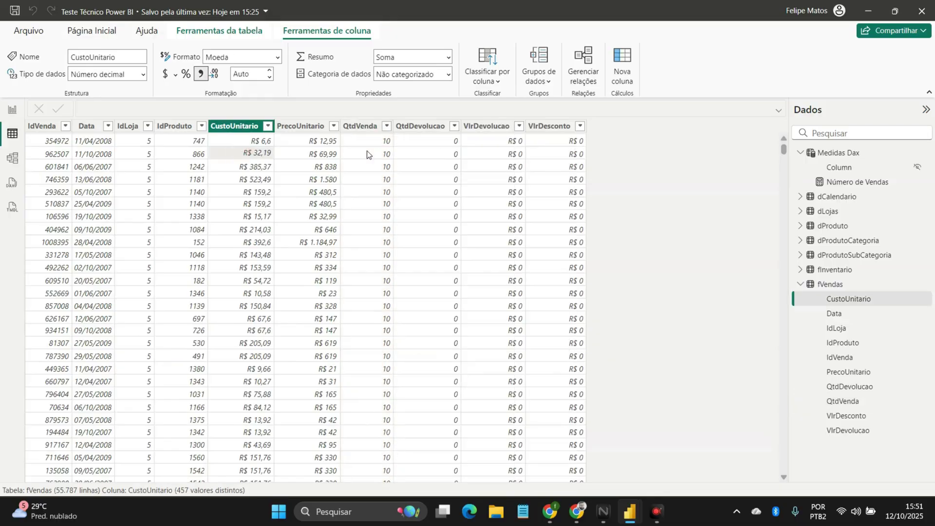
- Add a new measure named Volume Vendido to the Medidas Dax table
{"action": "left_click", "coordinate": [484, 152]}
{"action": "left_click", "coordinate": [53, 148]}
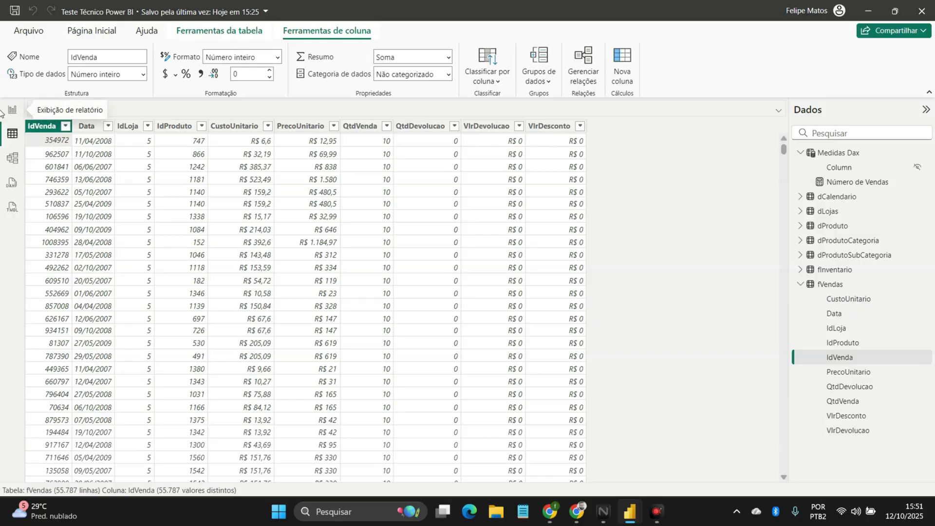
{"action": "left_click", "coordinate": [872, 154]}
{"action": "right_click", "coordinate": [833, 159]}
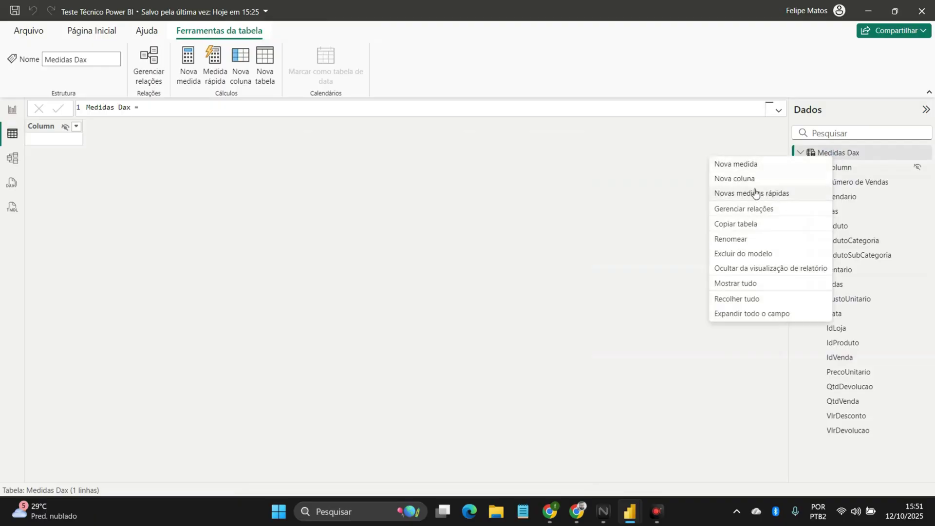
{"action": "left_click", "coordinate": [735, 164]}
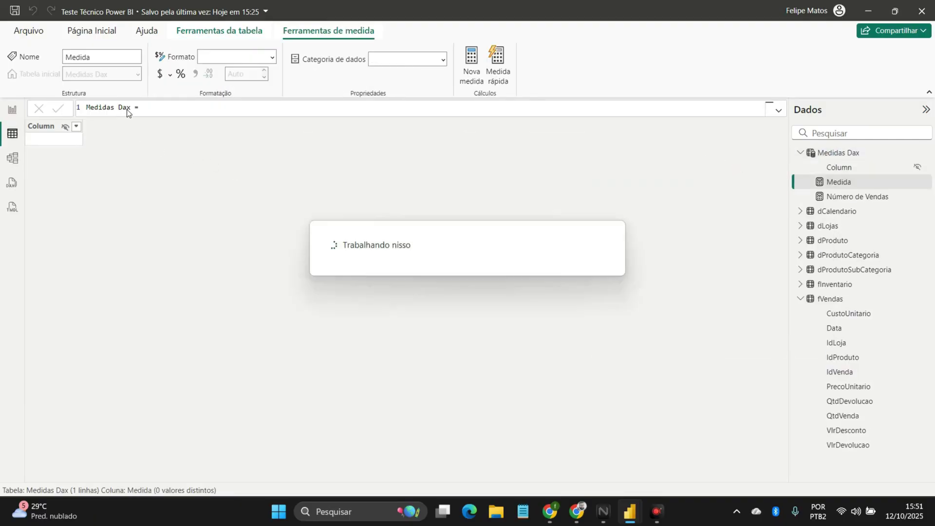
{"action": "double_click", "coordinate": [101, 108]}
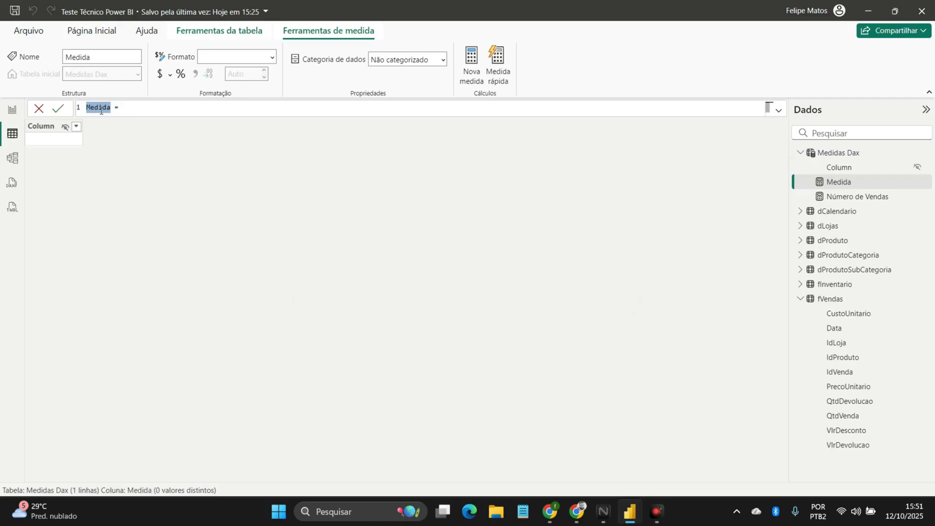
{"action": "type", "text": "Volume Vendido = "}
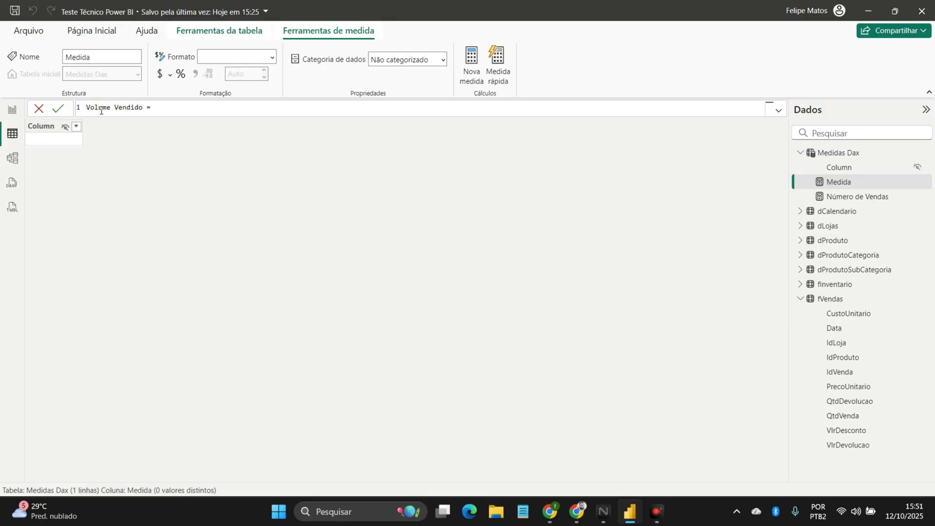
- Define Volume Vendido as SUM(fVendas[QtdVenda]) and commit the formula
{"action": "type", "text": "SUM("}
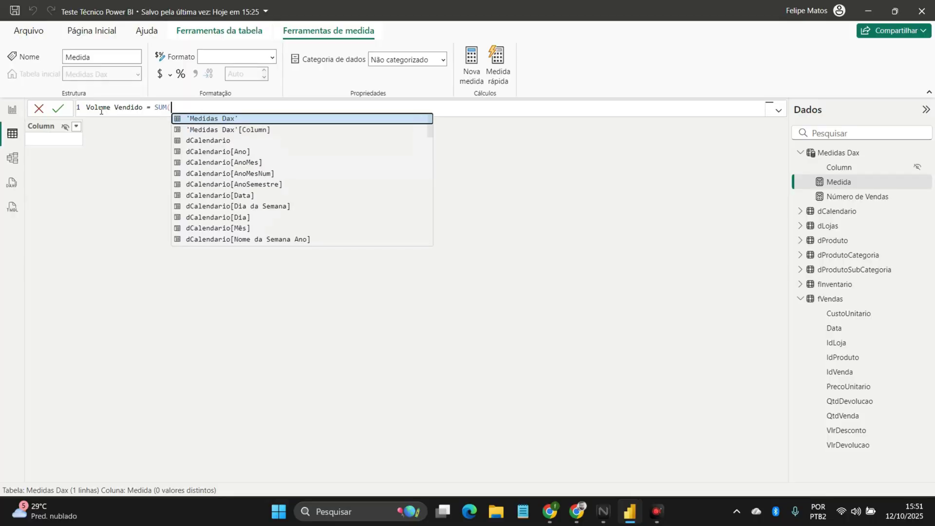
{"action": "type", "text": "F"}
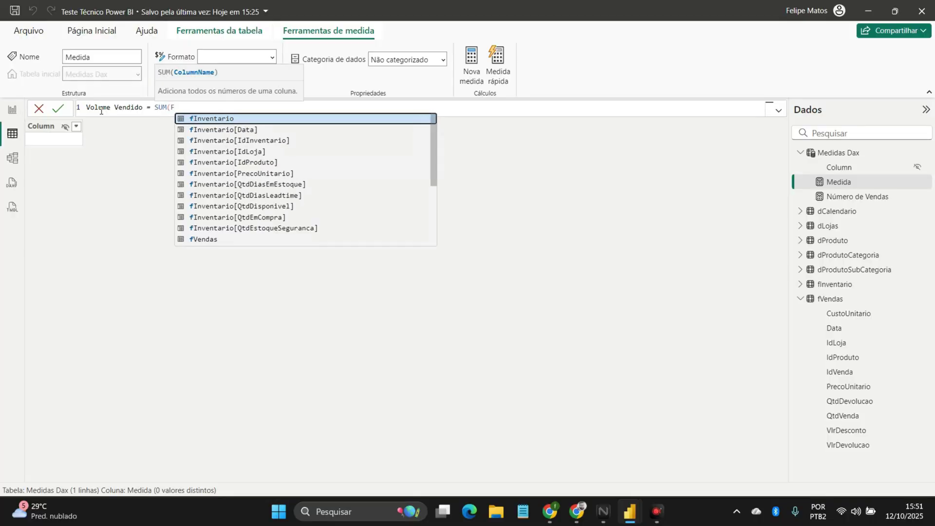
{"action": "key", "text": "BackSpace"}
{"action": "type", "text": "fVendas"}
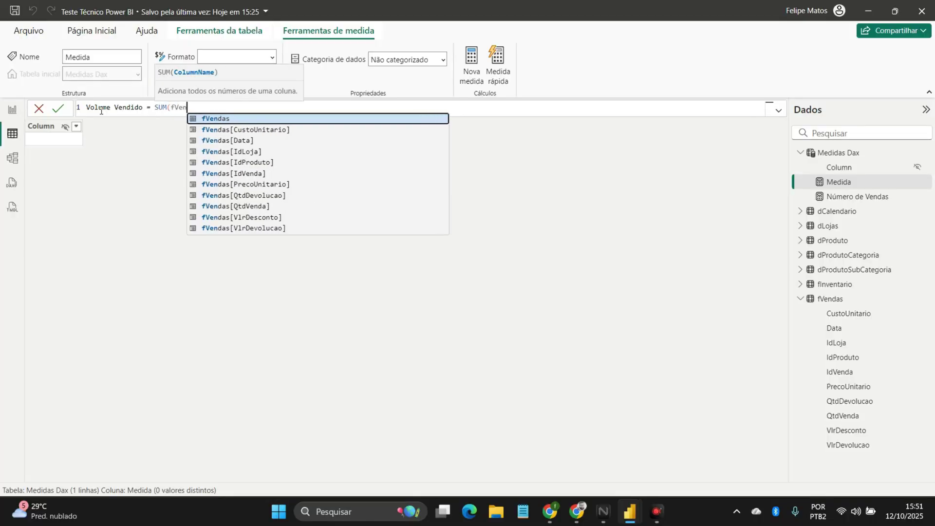
{"action": "key", "text": "Down"}
{"action": "key", "text": "Down"}
{"action": "key", "text": "Down"}
{"action": "key", "text": "Down"}
{"action": "key", "text": "Down"}
{"action": "key", "text": "Down"}
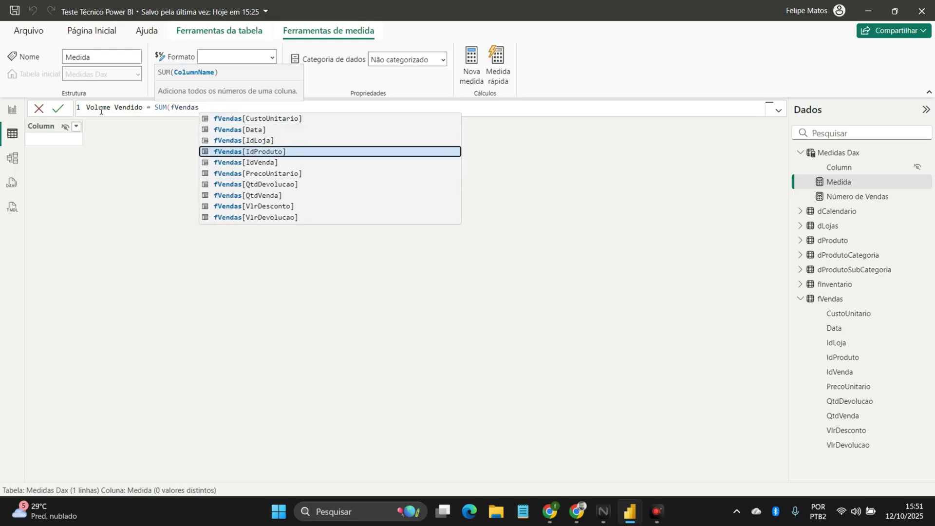
{"action": "key", "text": "Down"}
{"action": "key", "text": "Tab"}
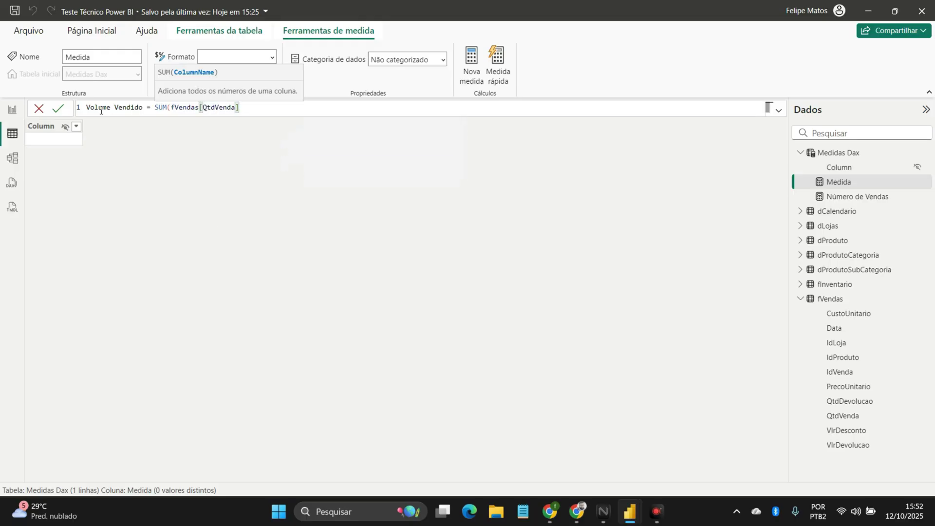
{"action": "type", "text": ")"}
{"action": "key", "text": "Return"}
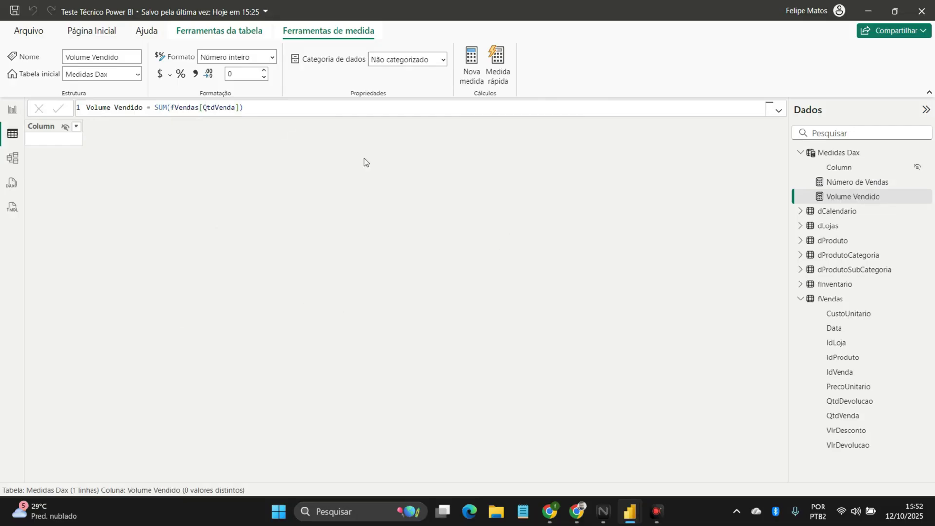
- Read the Preço médio de venda requirement on the Perguntas page and examine the PrecoUnitario column of the fVendas table
{"action": "left_click", "coordinate": [12, 109]}
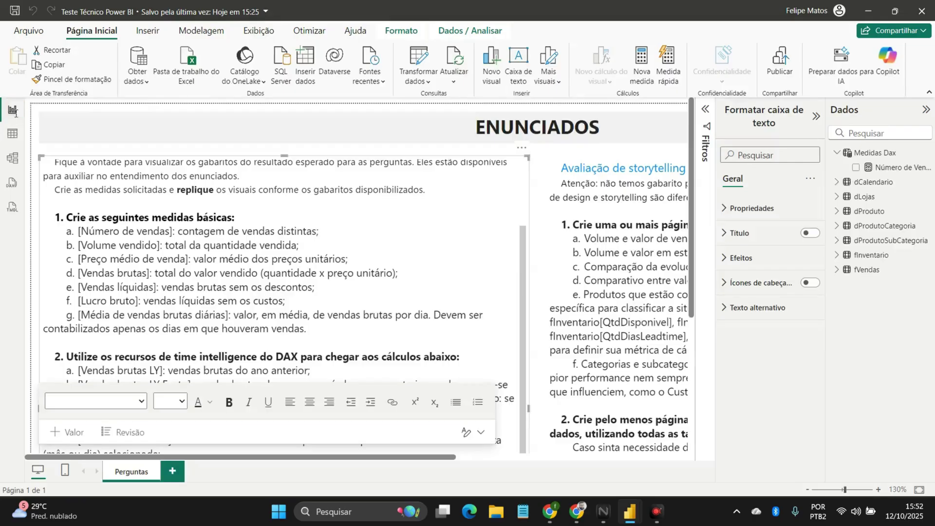
{"action": "triple_click", "coordinate": [117, 265]}
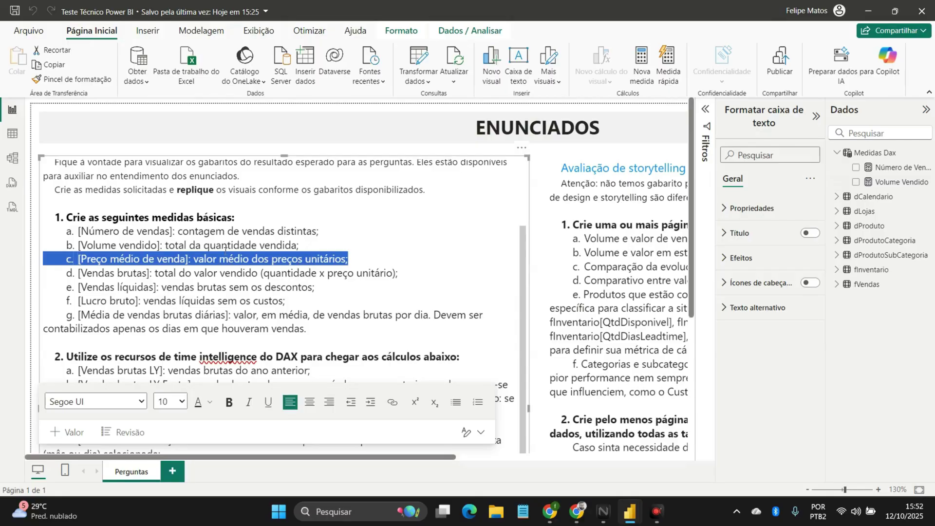
{"action": "left_click", "coordinate": [12, 133]}
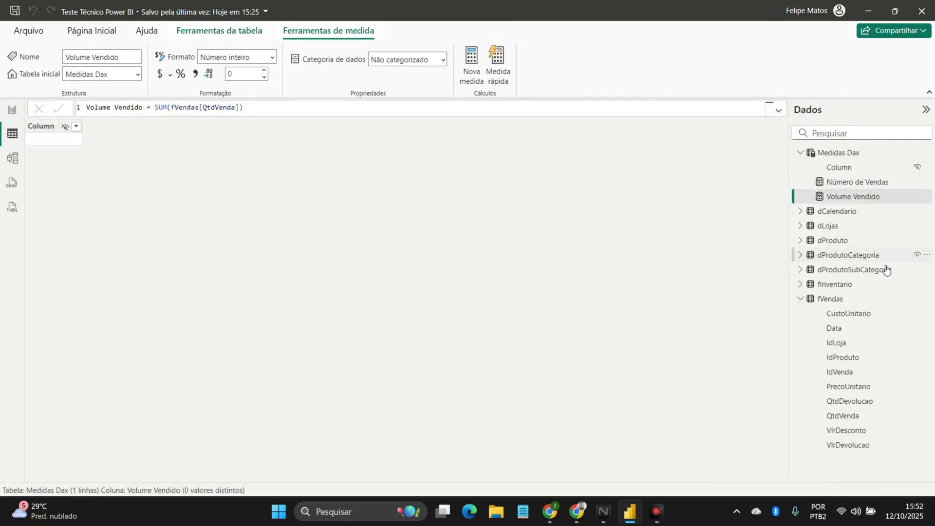
{"action": "left_click", "coordinate": [813, 300]}
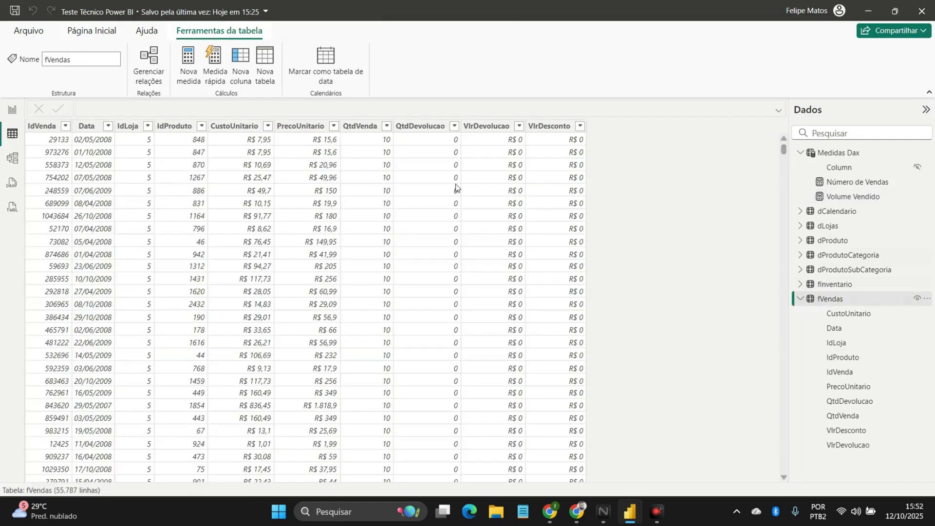
{"action": "left_click", "coordinate": [300, 127]}
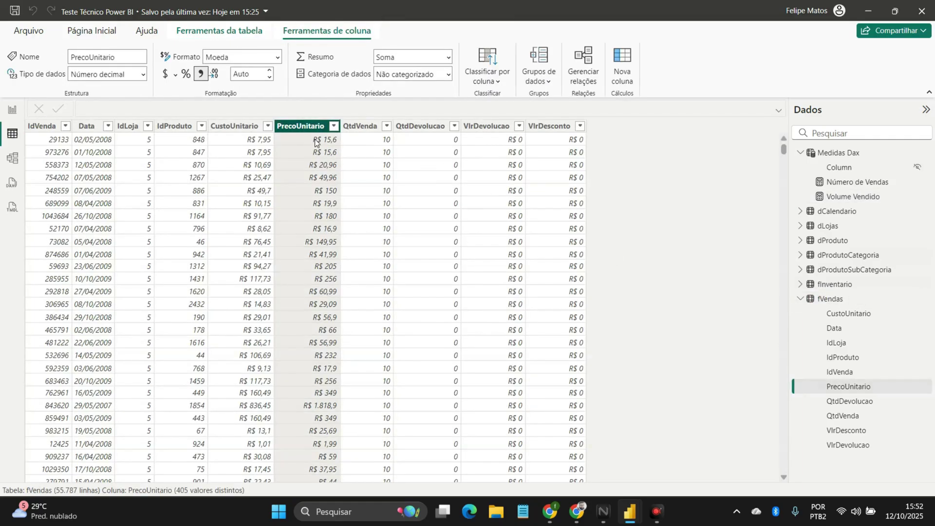
{"action": "scroll", "coordinate": [314, 171], "scroll_direction": "down", "scroll_amount": 5}
{"action": "scroll", "coordinate": [314, 182], "scroll_direction": "up", "scroll_amount": 5}
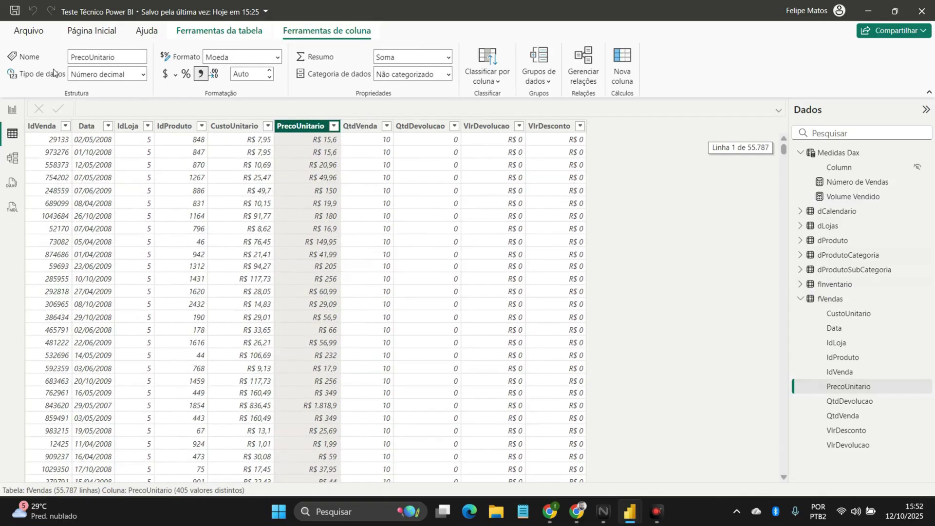
- Return to the Perguntas report page and add a measure named Preço Médio de Venda to the Medidas Dax table
{"action": "left_click", "coordinate": [14, 111]}
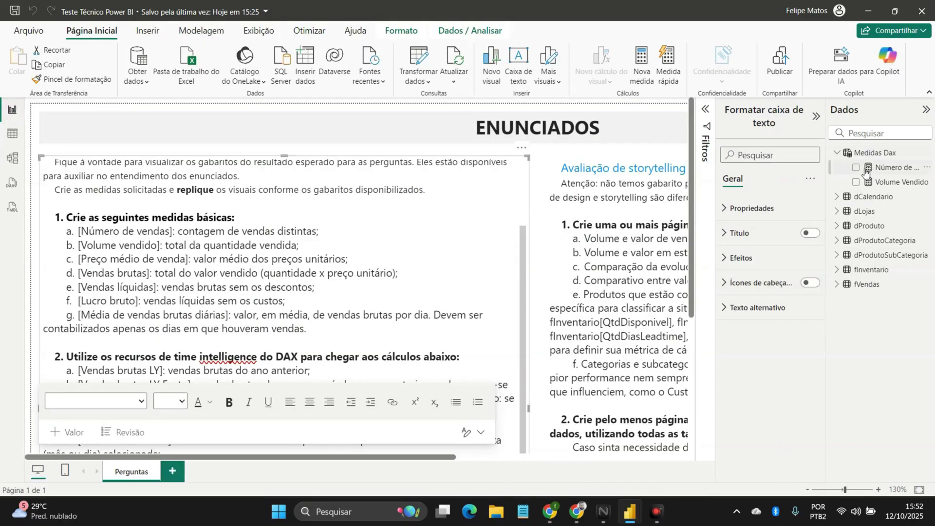
{"action": "left_click", "coordinate": [851, 155]}
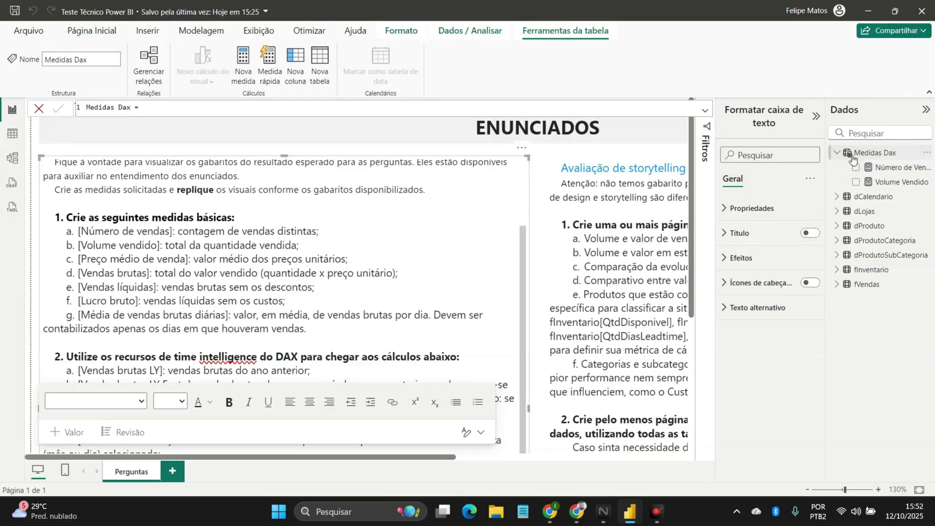
{"action": "right_click", "coordinate": [852, 156]}
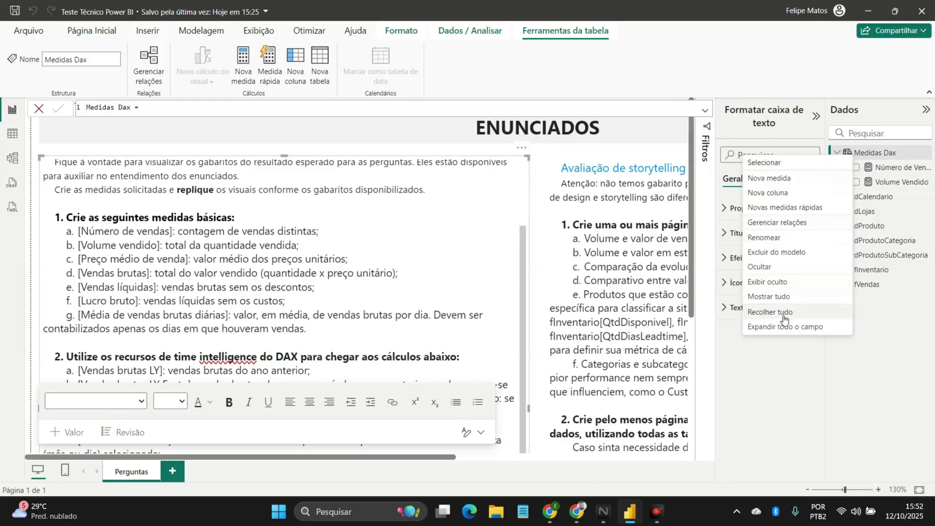
{"action": "left_click", "coordinate": [789, 186]}
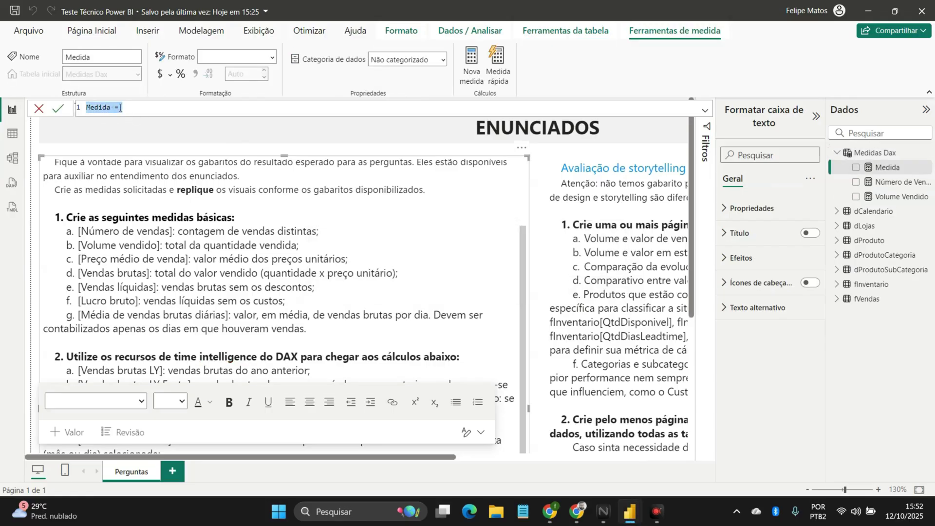
{"action": "double_click", "coordinate": [99, 108]}
{"action": "type", "text": "Preço Médio de Vend"}
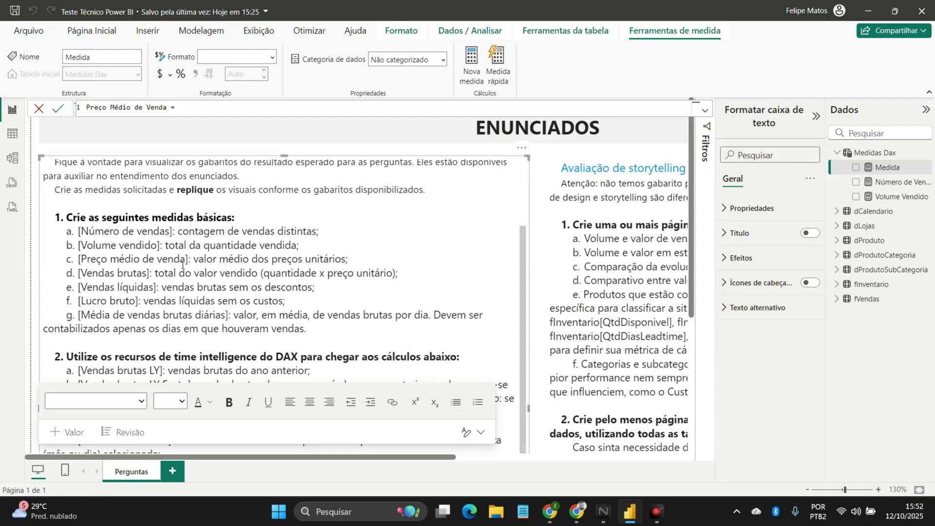
- Define Preço Médio de Venda as AVERAGE(fVendas[PrecoUnitario]) and commit the formula
{"action": "left_click", "coordinate": [183, 106]}
{"action": "type", "text": "AVERA"}
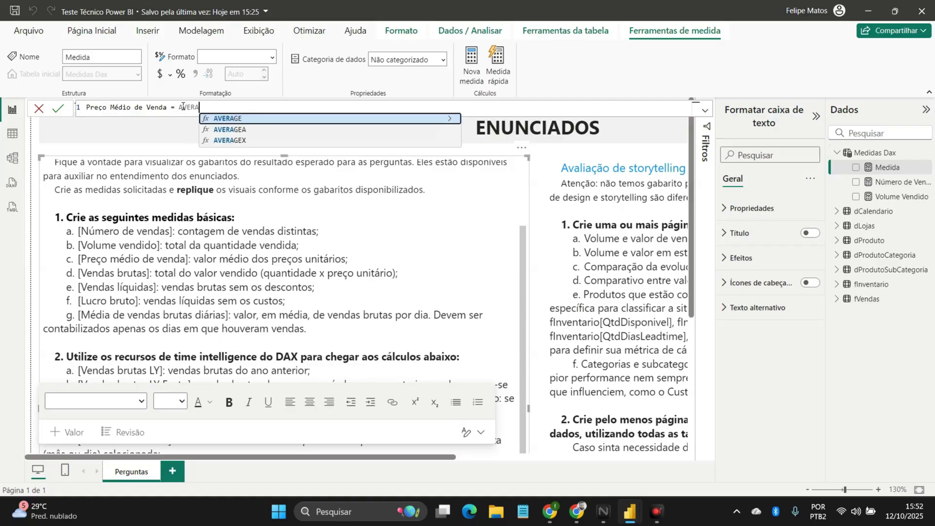
{"action": "key", "text": "Tab"}
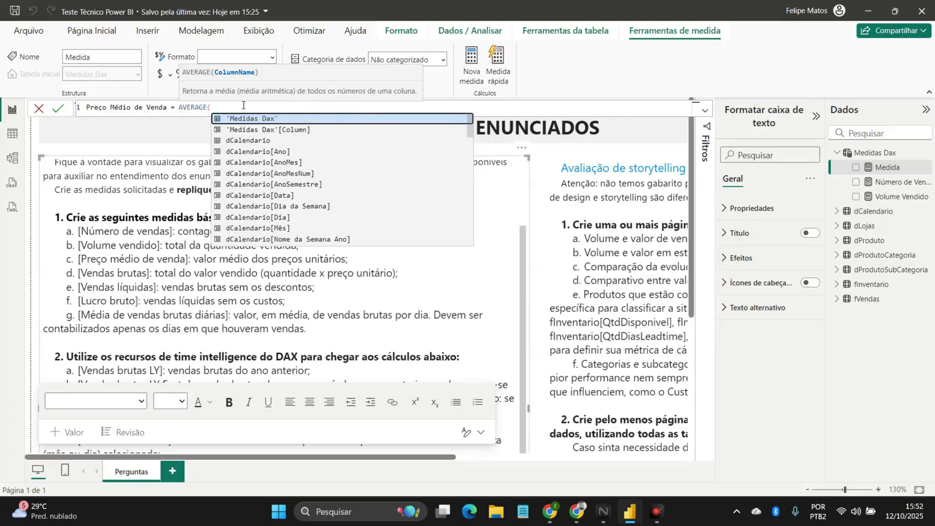
{"action": "type", "text": "fVendas"}
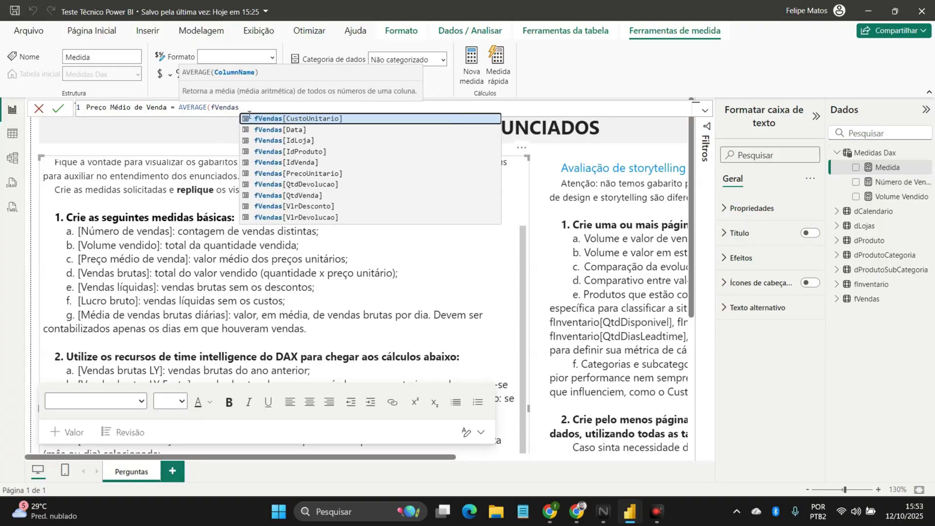
{"action": "left_click", "coordinate": [296, 174]}
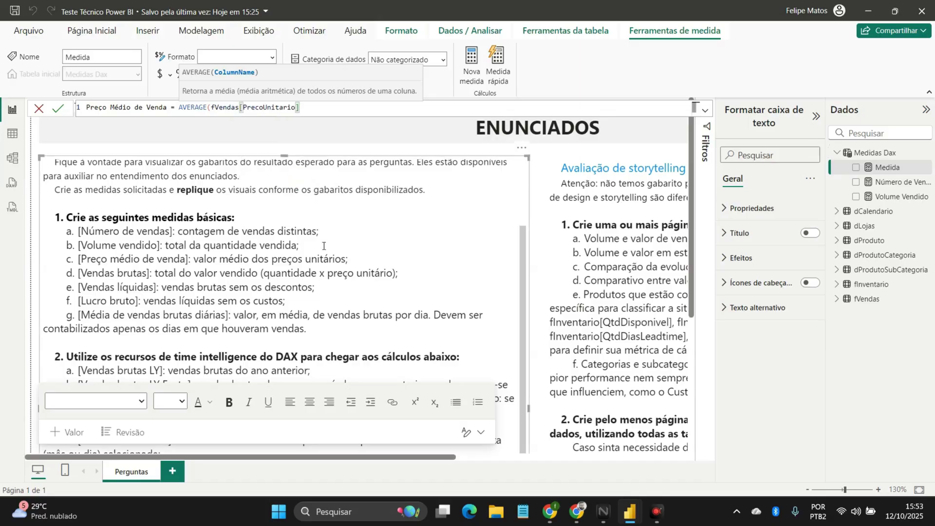
{"action": "type", "text": ")"}
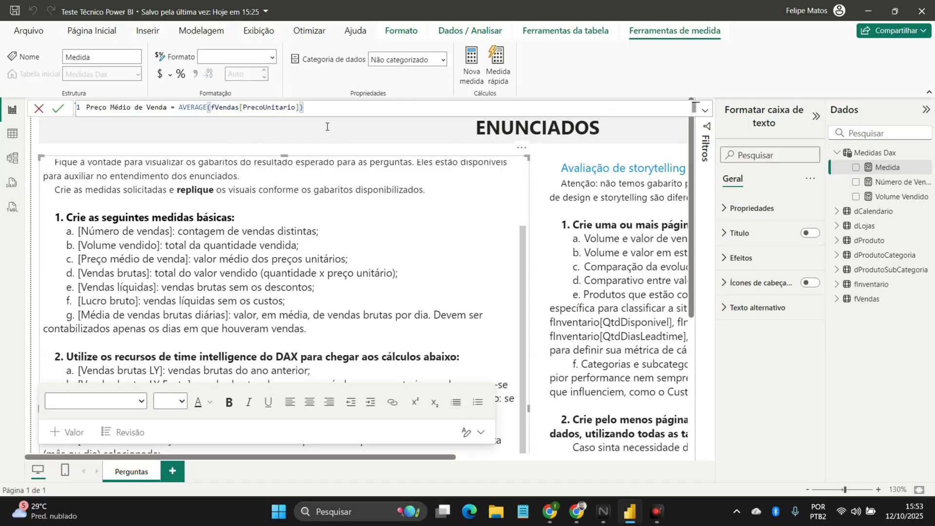
{"action": "key", "text": "Return"}
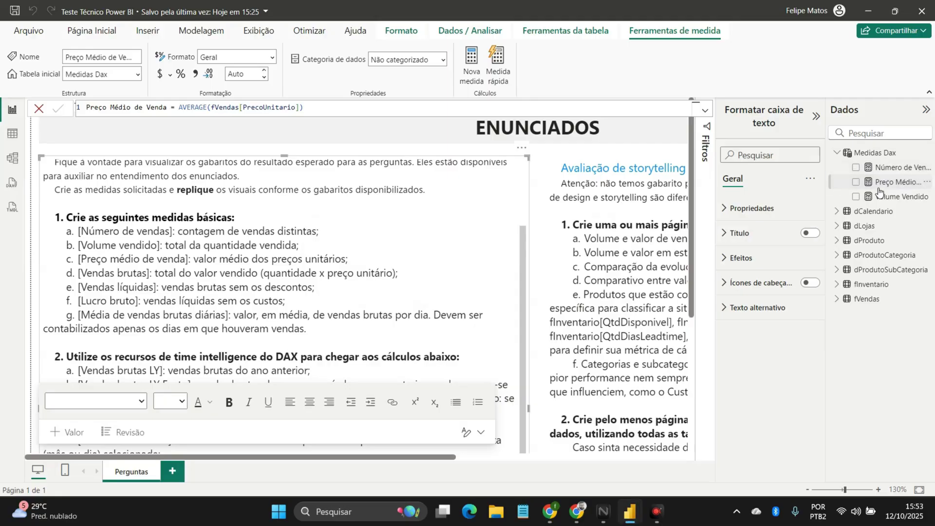
- Widen the data field list to fit the full measure names and review the measures created in Medidas Dax
{"action": "left_click_drag", "start_coordinate": [826, 164], "coordinate": [760, 164]}
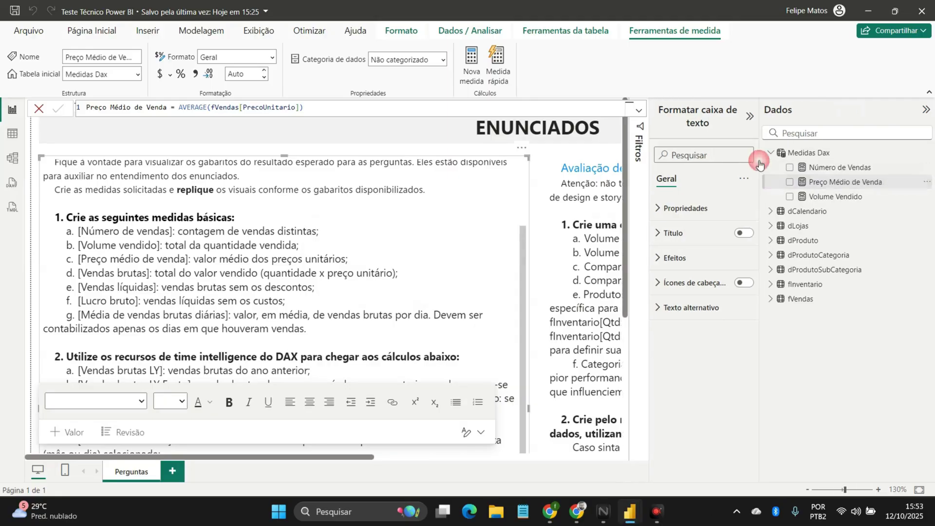
{"action": "left_click", "coordinate": [817, 168]}
{"action": "left_click", "coordinate": [822, 183]}
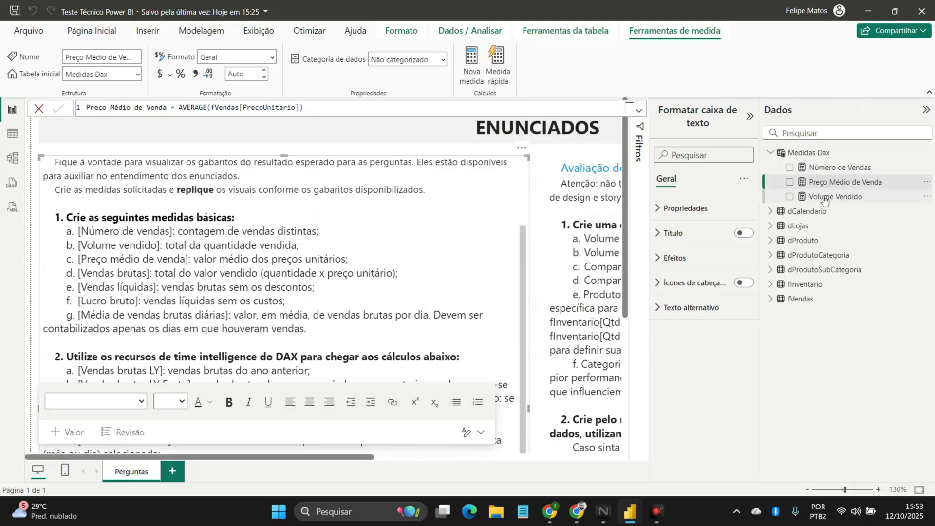
{"action": "left_click", "coordinate": [823, 197]}
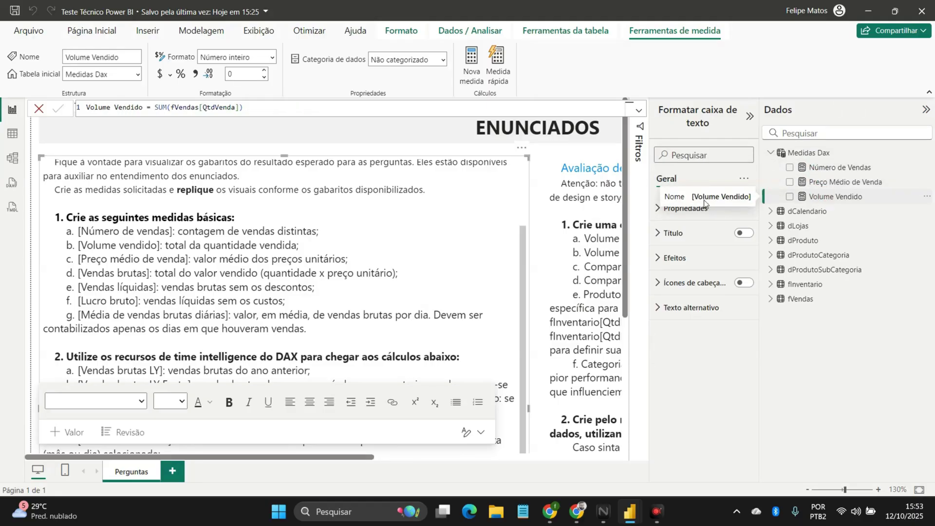
- Read the Vendas brutas requirement and add a new measure named Vendas Brutas to the Medidas Dax table
{"action": "triple_click", "coordinate": [103, 273]}
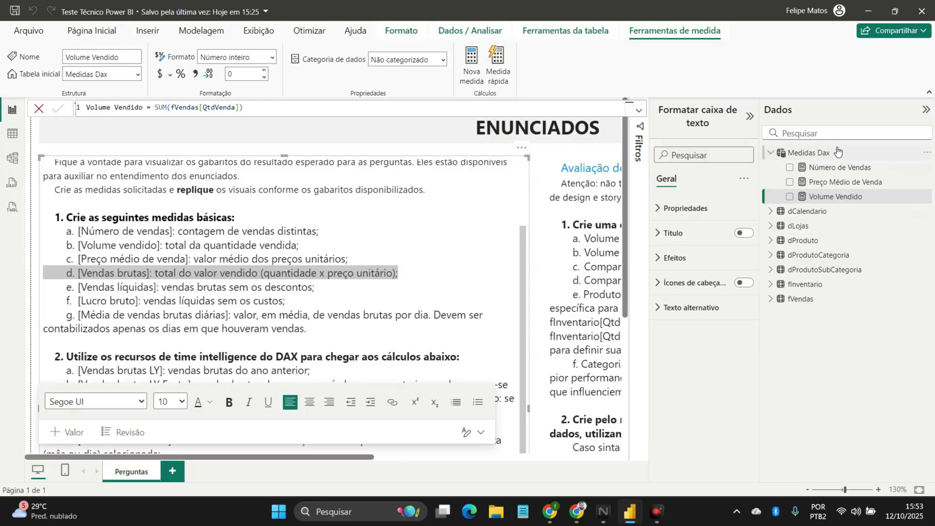
{"action": "right_click", "coordinate": [801, 156]}
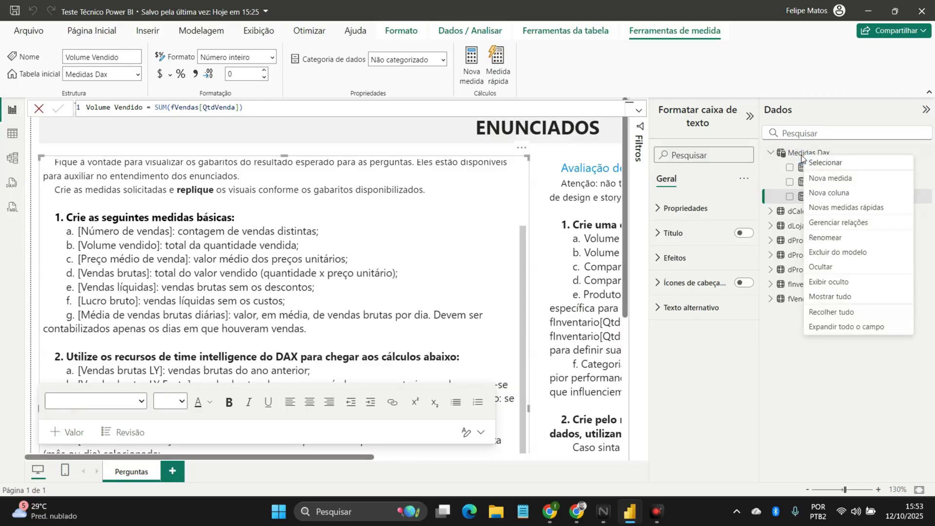
{"action": "left_click", "coordinate": [824, 178]}
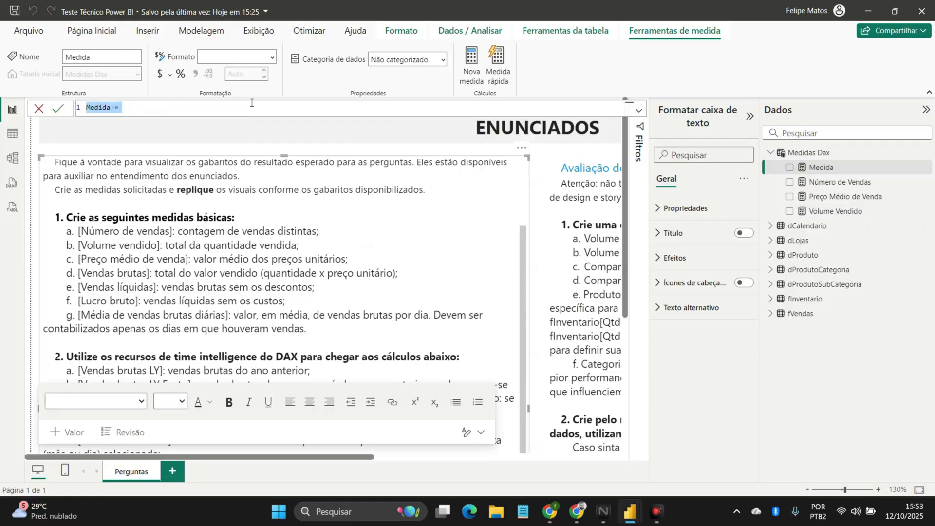
{"action": "double_click", "coordinate": [95, 105]}
{"action": "type", "text": "Venda"}
{"action": "type", "text": "s Brutas"}
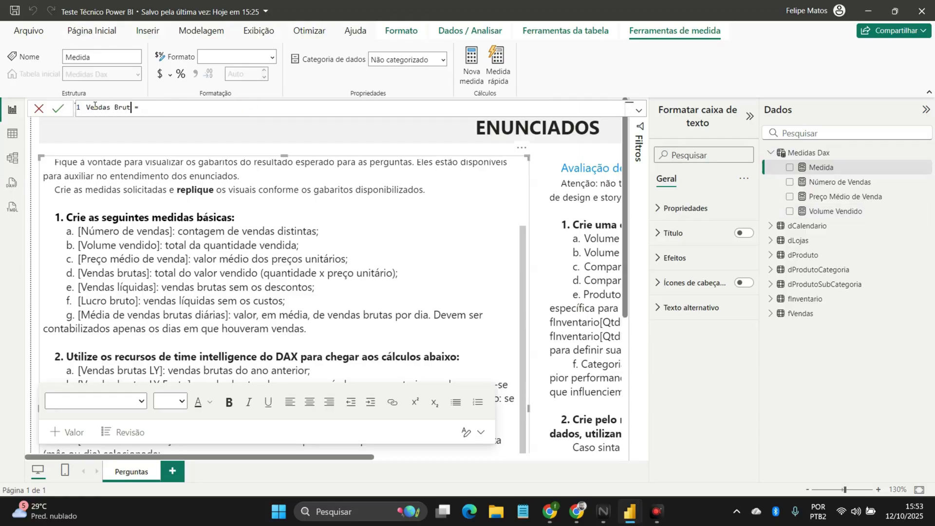
- Begin the Vendas Brutas formula with SUMX and choose 'fVendas' as its table argument
{"action": "key", "text": "Right"}
{"action": "key", "text": "Right"}
{"action": "type", "text": "S"}
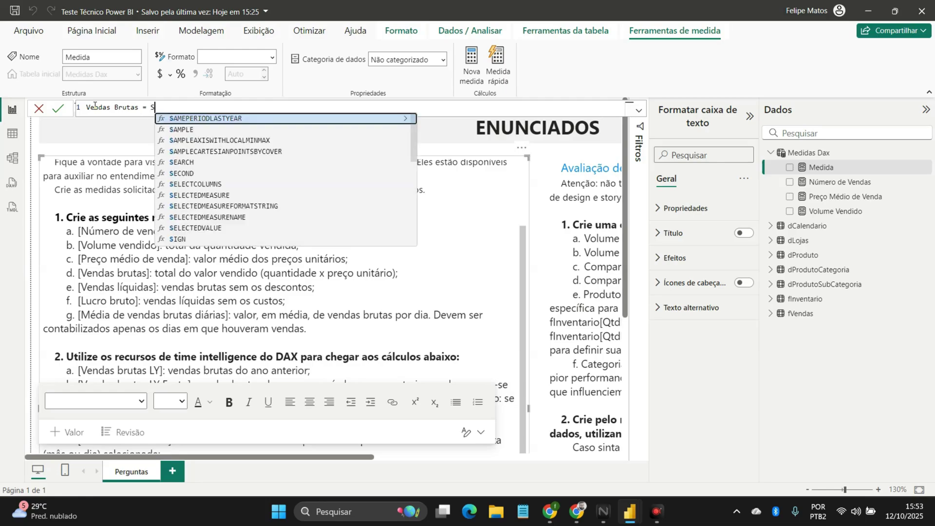
{"action": "type", "text": "UMX"}
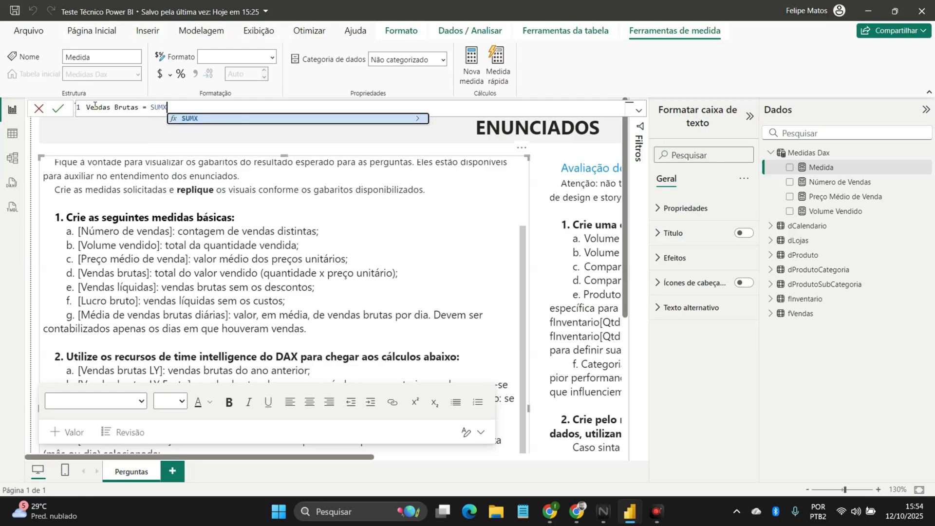
{"action": "type", "text": "("}
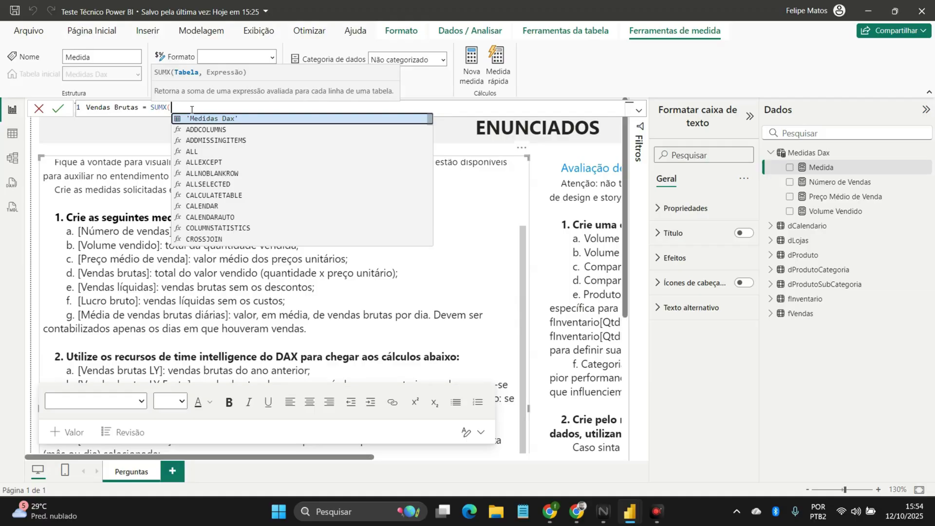
{"action": "type", "text": "fv"}
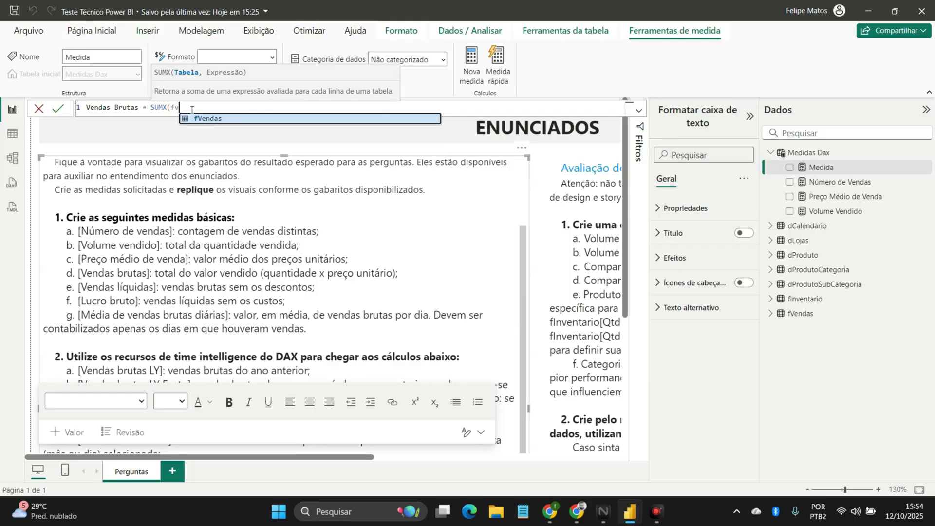
{"action": "key", "text": "BackSpace"}
{"action": "type", "text": "V"}
{"action": "key", "text": "BackSpace"}
{"action": "key", "text": "BackSpace"}
{"action": "type", "text": "'"}
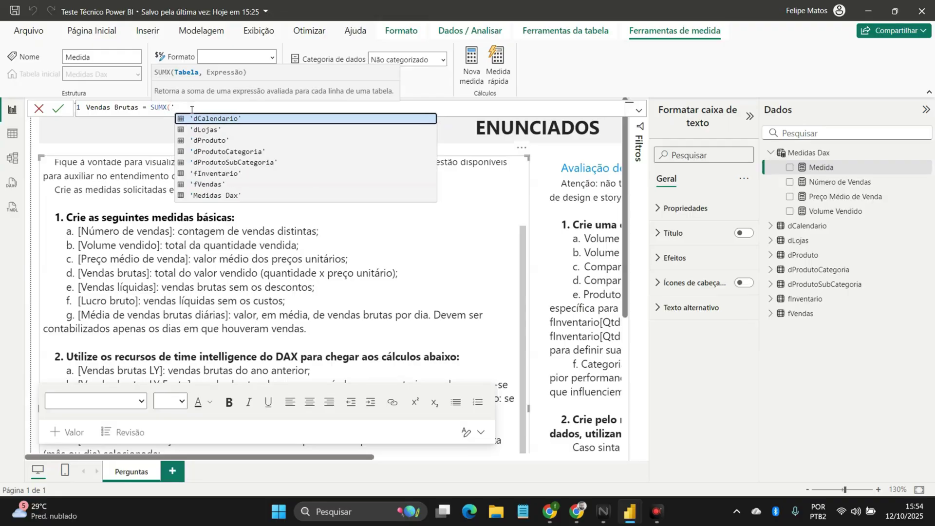
{"action": "key", "text": "Down"}
{"action": "key", "text": "Down"}
{"action": "key", "text": "Down"}
{"action": "key", "text": "Down"}
{"action": "key", "text": "Down"}
{"action": "key", "text": "Down"}
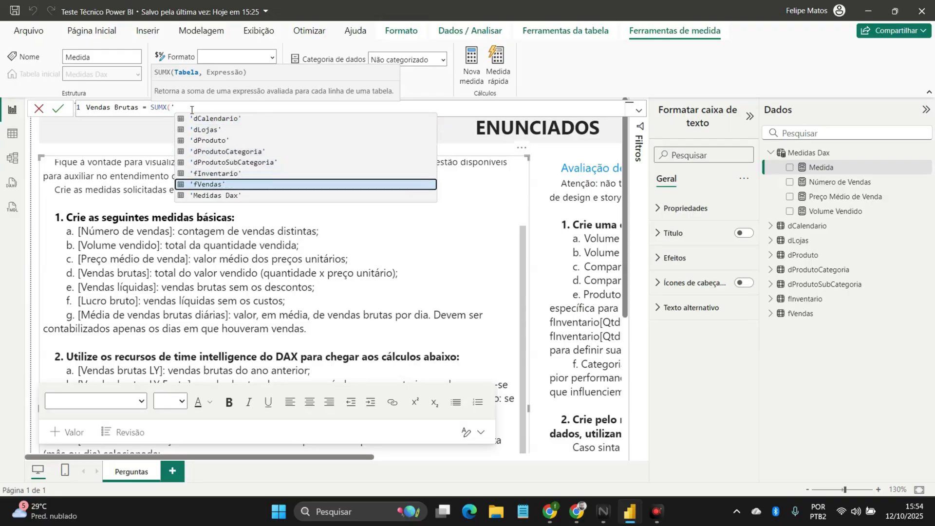
{"action": "key", "text": "Tab"}
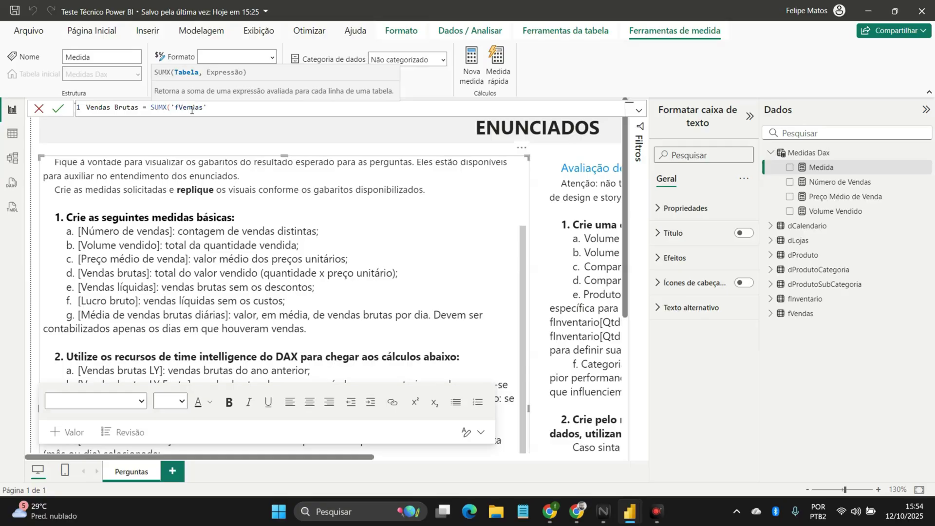
- Add fVendas[QtdVenda] as the first factor of the SUMX expression
{"action": "type", "text": ","}
{"action": "type", "text": "fVenda"}
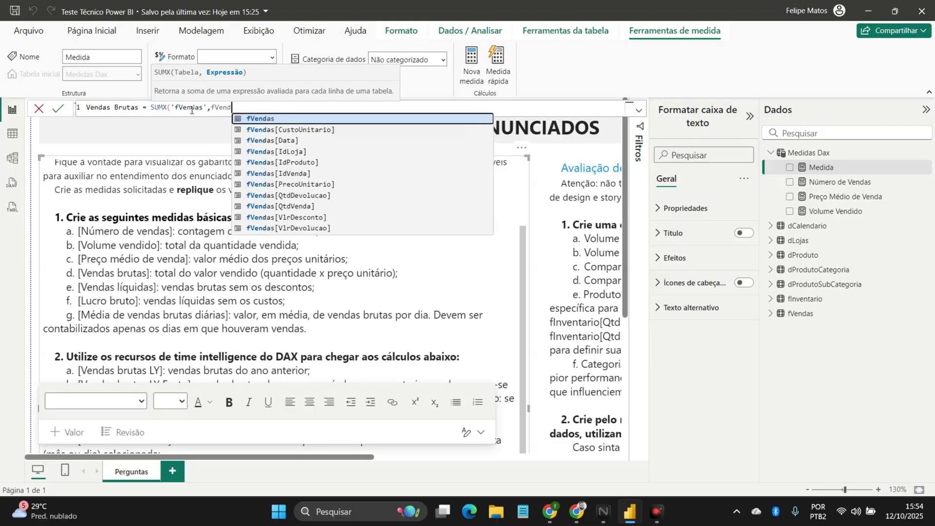
{"action": "type", "text": "s"}
{"action": "key", "text": "Escape"}
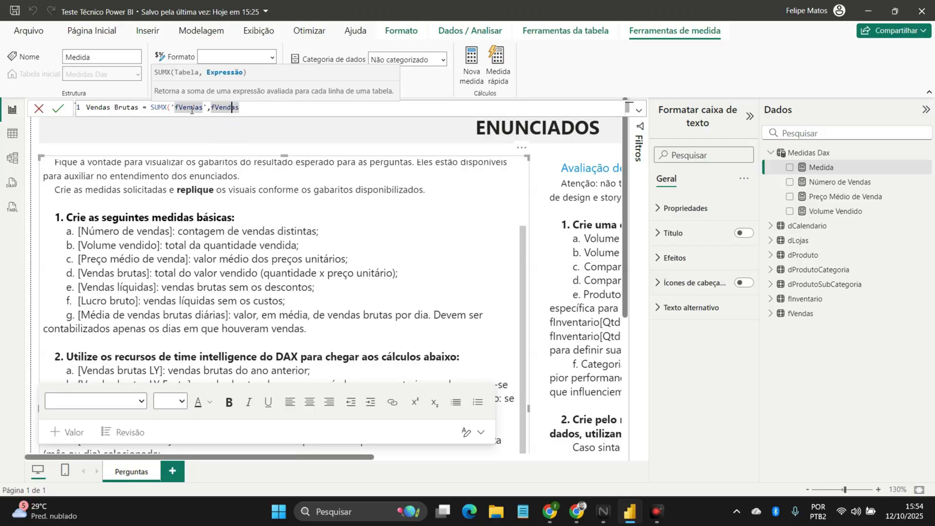
{"action": "type", "text": "["}
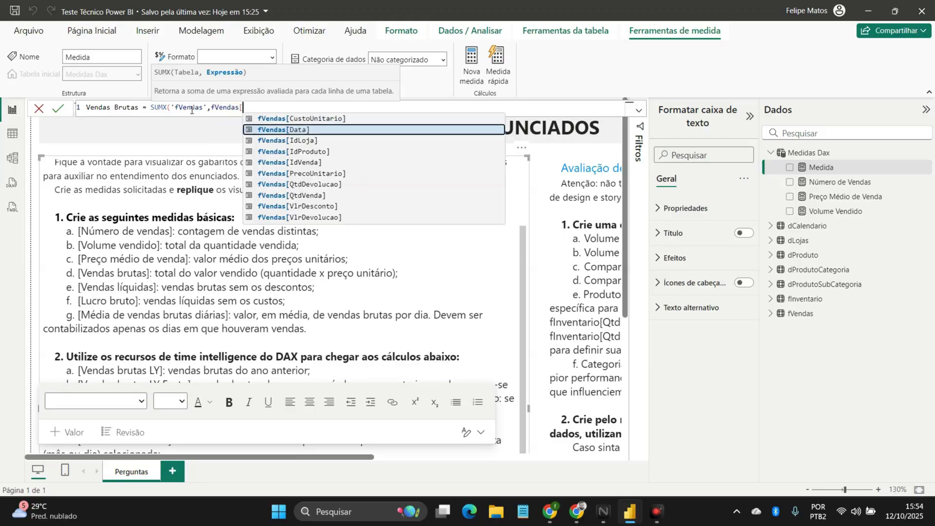
{"action": "key", "text": "Down"}
{"action": "key", "text": "Down"}
{"action": "key", "text": "Down"}
{"action": "key", "text": "Down"}
{"action": "key", "text": "Down"}
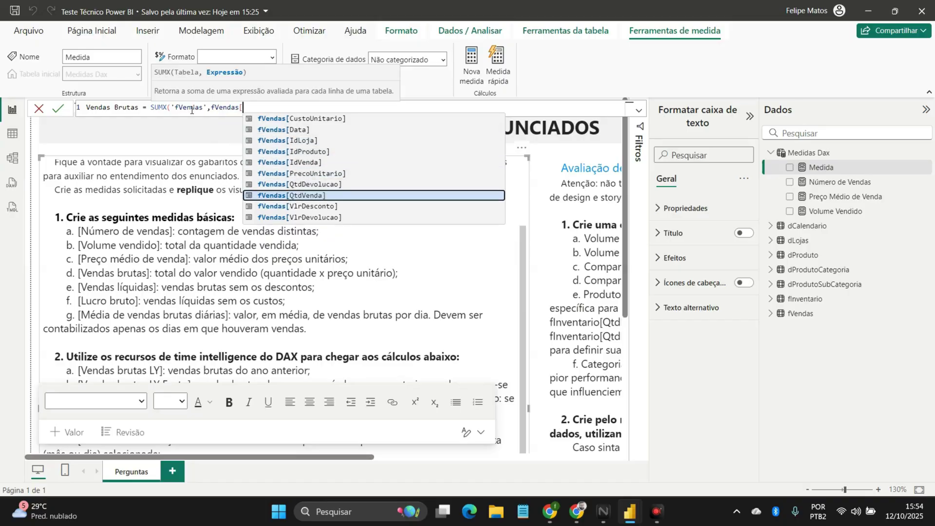
{"action": "key", "text": "Tab"}
- Multiply the quantity by fVendas[PrecoUnitario], close the SUMX function and commit the Vendas Brutas measure
{"action": "type", "text": "*fVendas"}
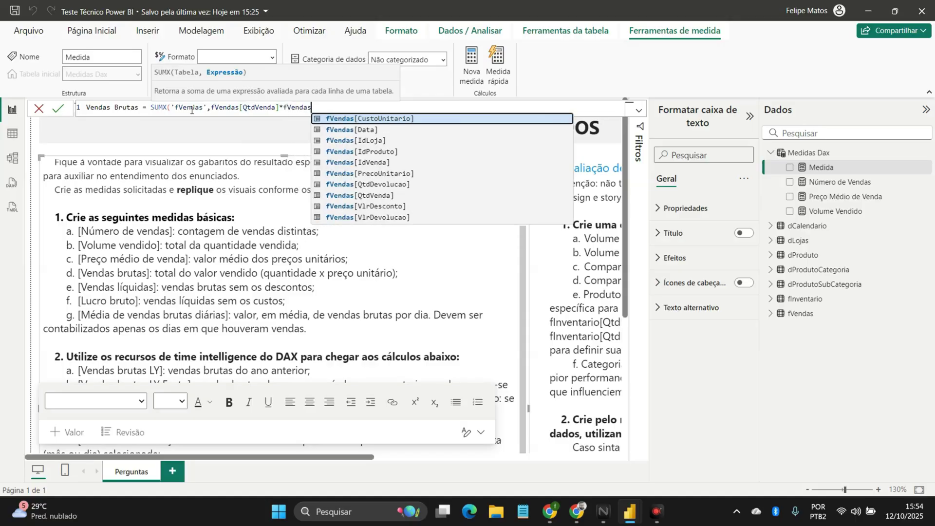
{"action": "key", "text": "Down"}
{"action": "key", "text": "Down"}
{"action": "key", "text": "Down"}
{"action": "key", "text": "Down"}
{"action": "key", "text": "Down"}
{"action": "key", "text": "Down"}
{"action": "key", "text": "Down"}
{"action": "key", "text": "Down"}
{"action": "key", "text": "Up"}
{"action": "key", "text": "Up"}
{"action": "key", "text": "Up"}
{"action": "key", "text": "Tab"}
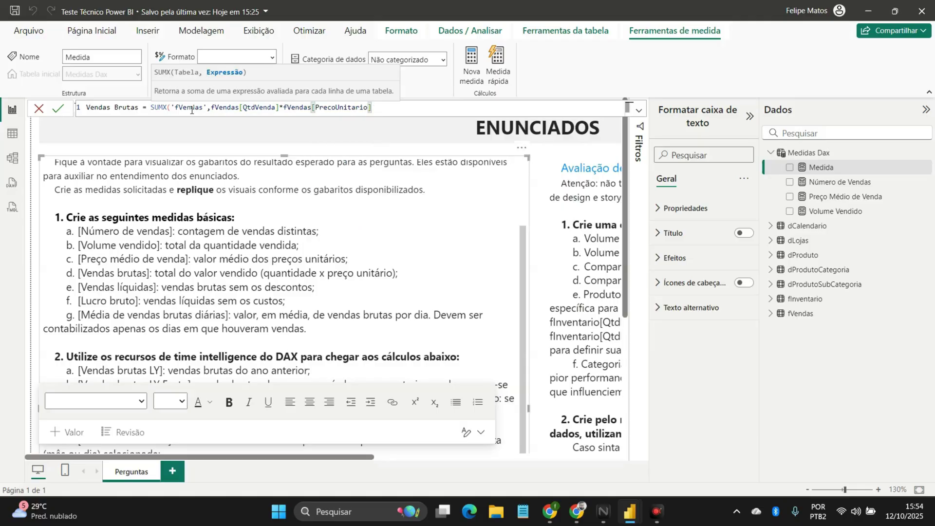
{"action": "type", "text": ")"}
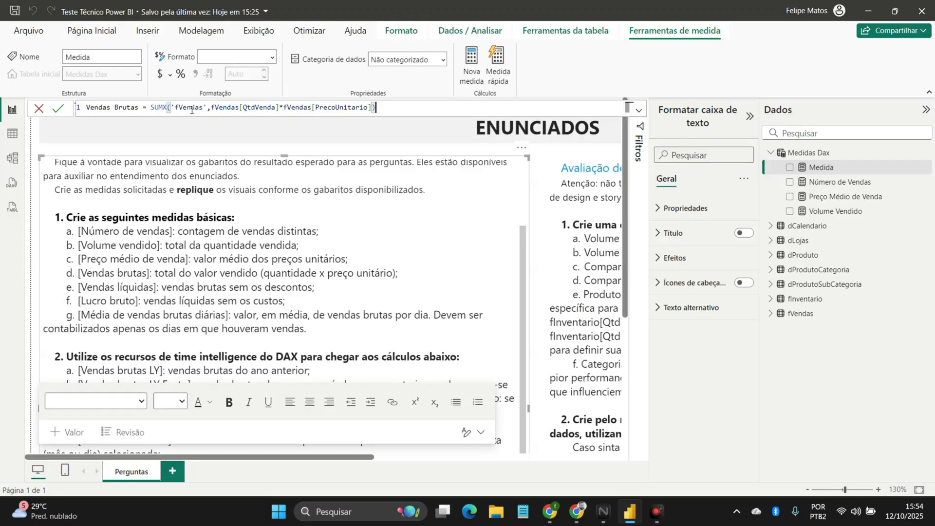
{"action": "left_click", "coordinate": [207, 108]}
{"action": "left_click", "coordinate": [407, 116]}
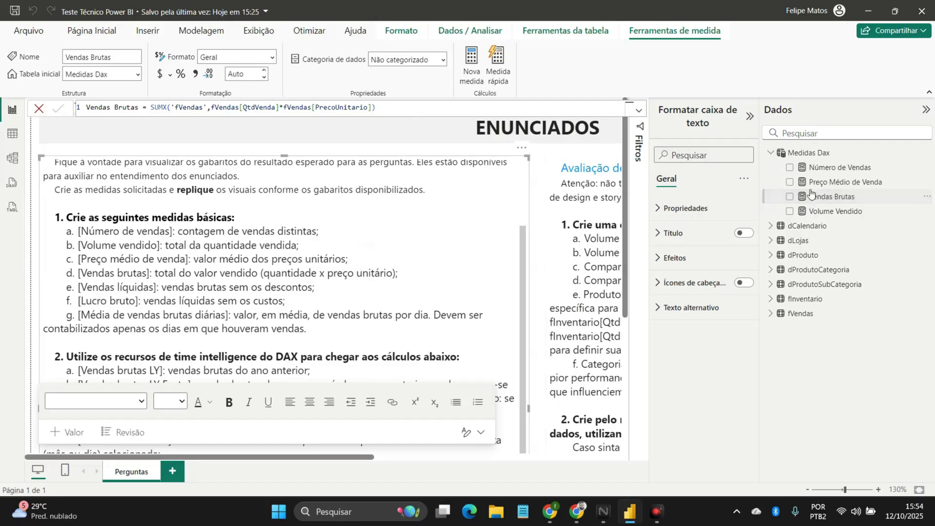
- Check the Vendas Brutas measure in a temporary column chart on a new report page, and remove the chart
{"action": "key", "text": "ctrl+m"}
{"action": "left_click_drag", "start_coordinate": [805, 204], "coordinate": [166, 168]}
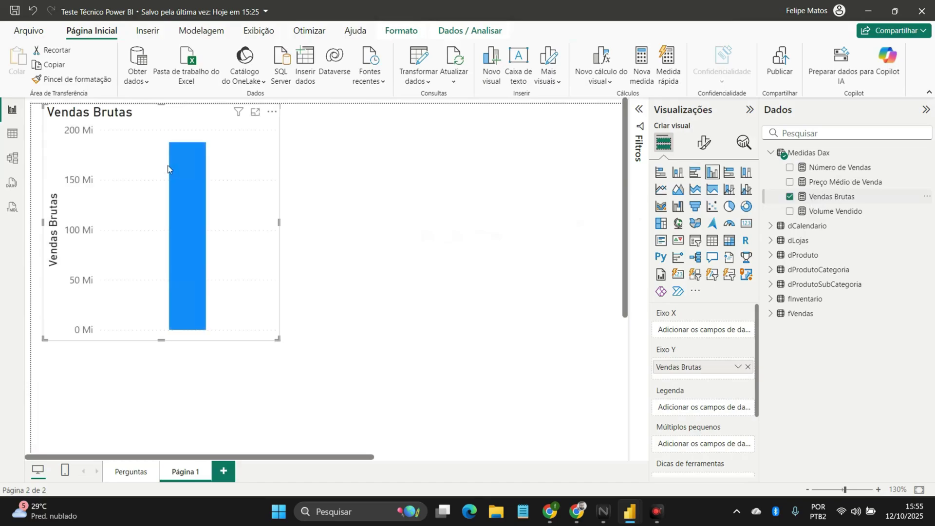
{"action": "mouse_move", "coordinate": [198, 261]}
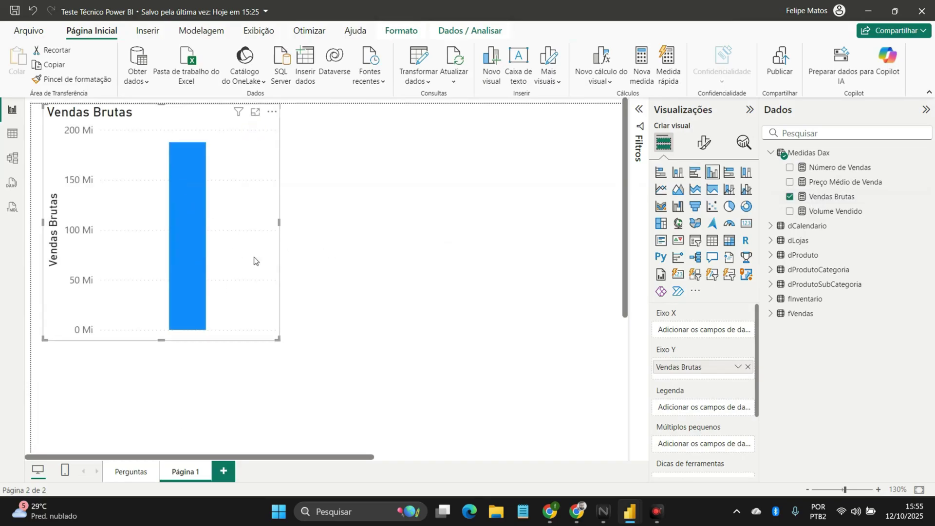
{"action": "left_click", "coordinate": [272, 111]}
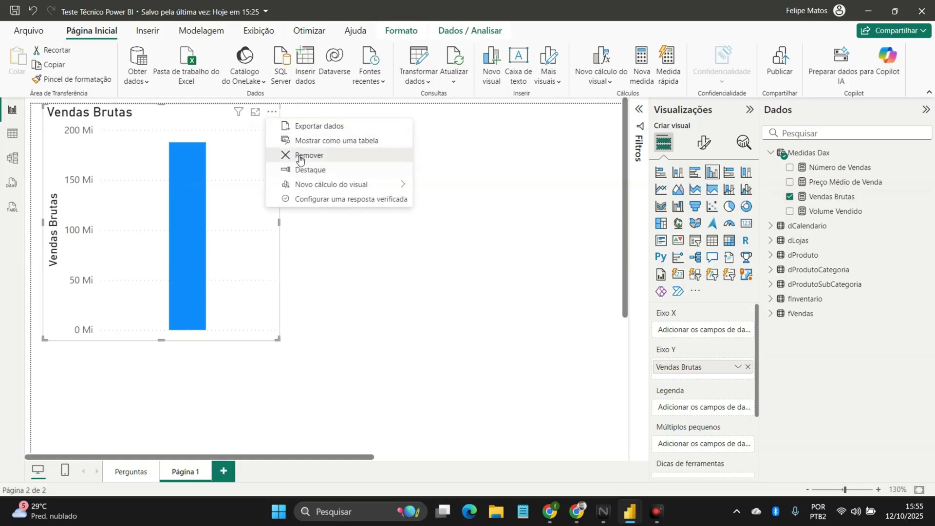
{"action": "left_click", "coordinate": [301, 156]}
- Return to the Perguntas page and highlight the Vendas líquidas requirement for reading
{"action": "left_click", "coordinate": [139, 472]}
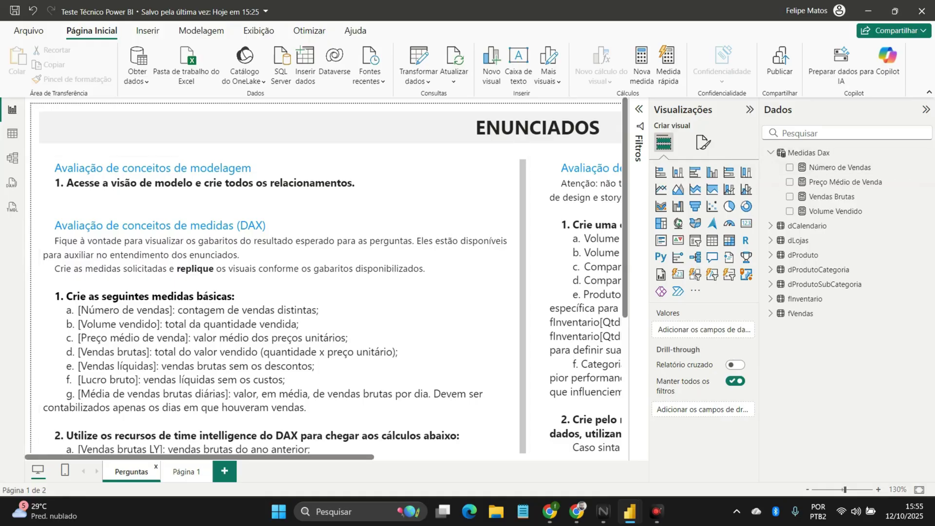
{"action": "left_click", "coordinate": [118, 369]}
{"action": "triple_click", "coordinate": [118, 368]}
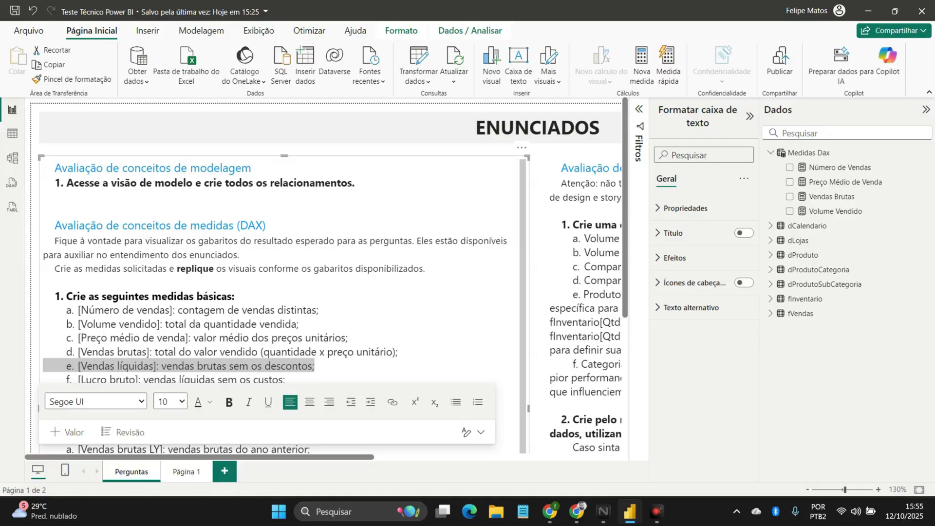
- Add a new measure named Vendas Líquidas to the Medidas Dax table
{"action": "right_click", "coordinate": [799, 160]}
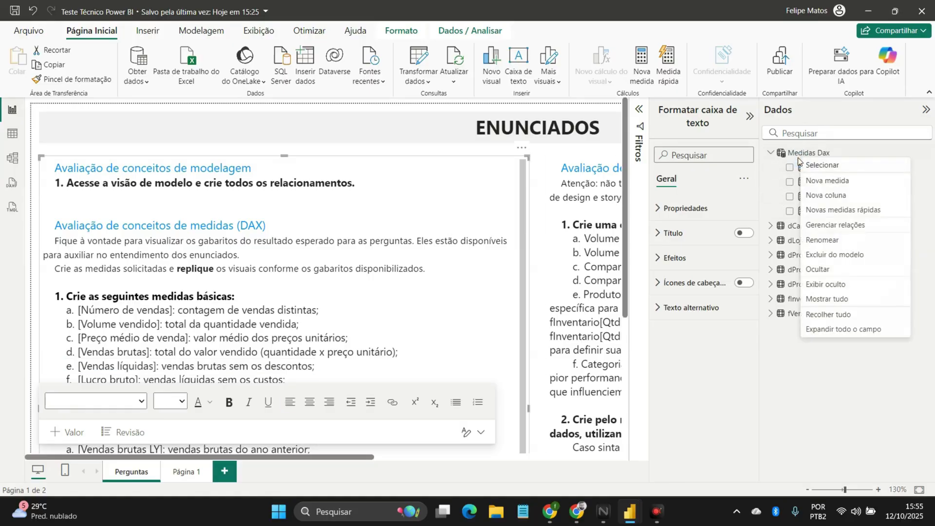
{"action": "key", "text": "Escape"}
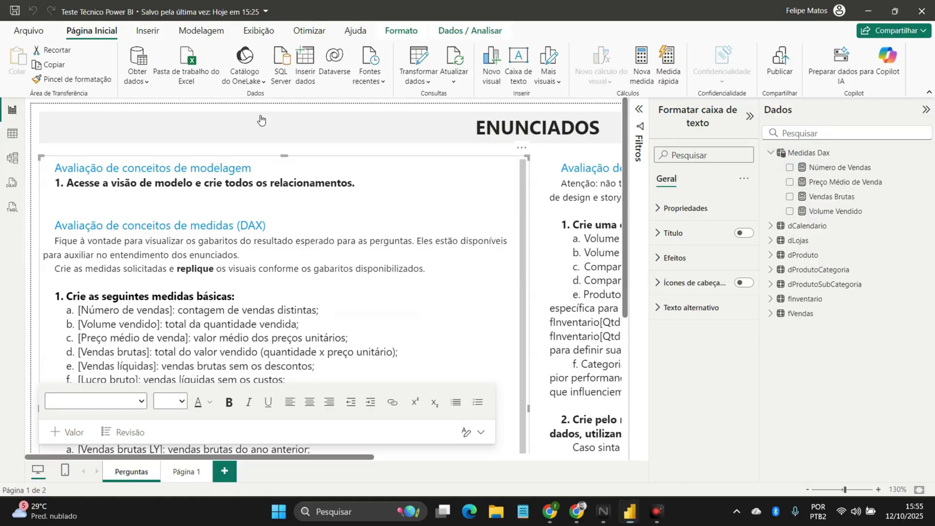
{"action": "left_click", "coordinate": [642, 63]}
{"action": "double_click", "coordinate": [95, 108]}
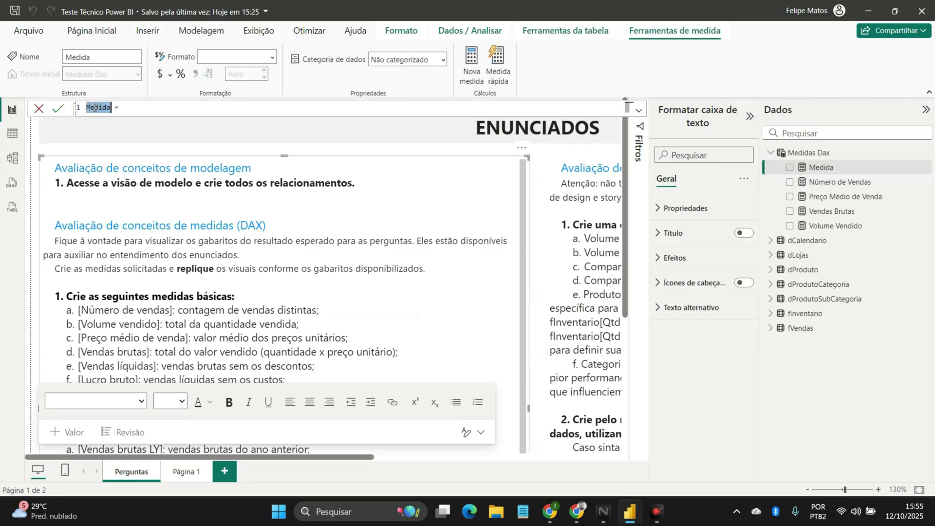
{"action": "type", "text": "Vendas L"}
{"action": "key", "text": "BackSpace"}
{"action": "type", "text": "Líquidas"}
{"action": "key", "text": "Right"}
{"action": "key", "text": "Right"}
{"action": "key", "text": "Right"}
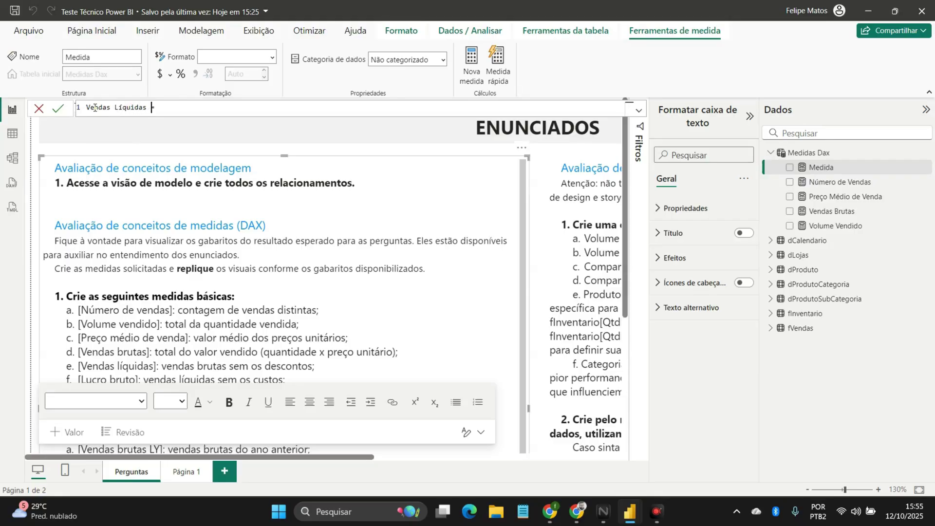
- Begin the Vendas Líquidas formula with SUMX over fVendas, placing the function and its table argument on separate lines
{"action": "type", "text": "SUMX("}
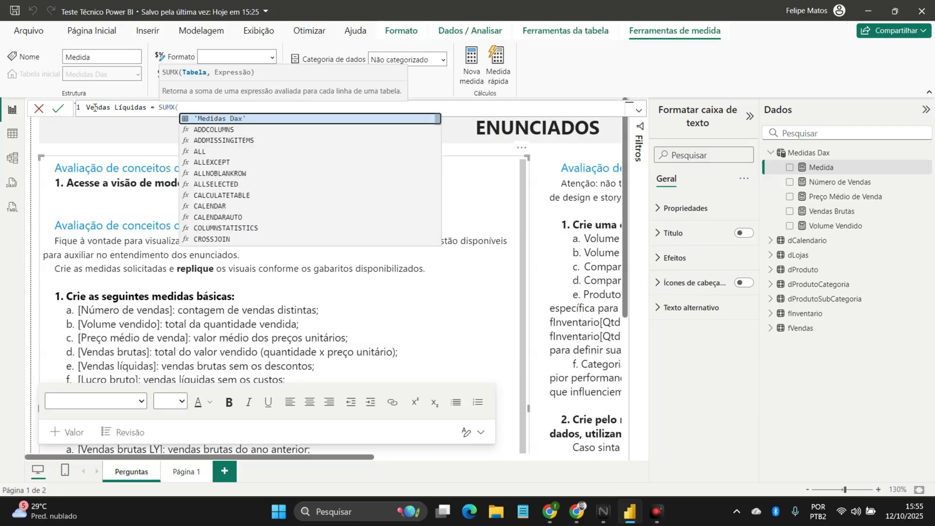
{"action": "key", "text": "shift+Return"}
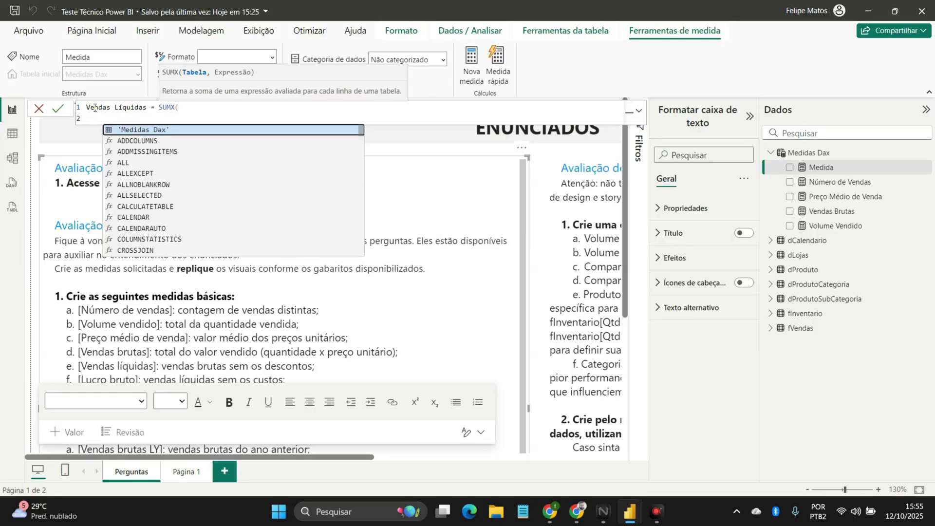
{"action": "key", "text": "BackSpace"}
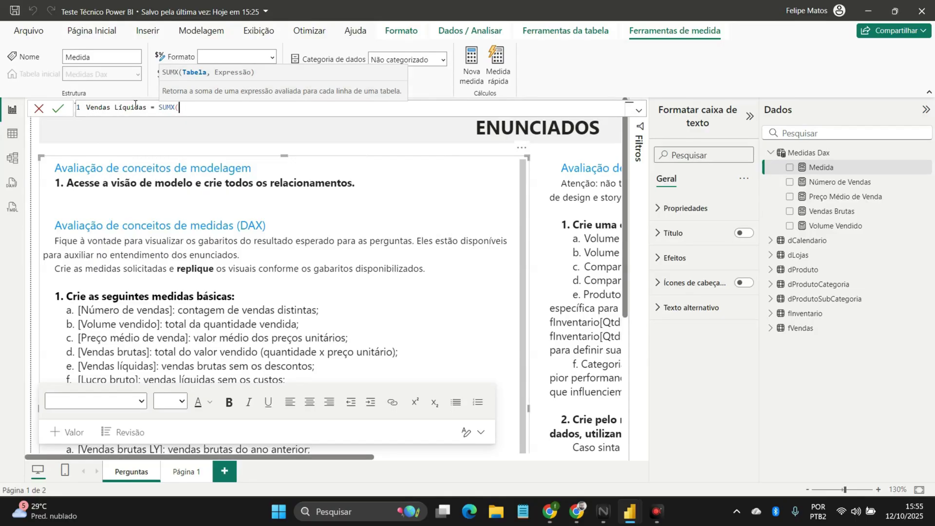
{"action": "double_click", "coordinate": [161, 108]}
{"action": "key", "text": "shift+Return"}
{"action": "key", "text": "End"}
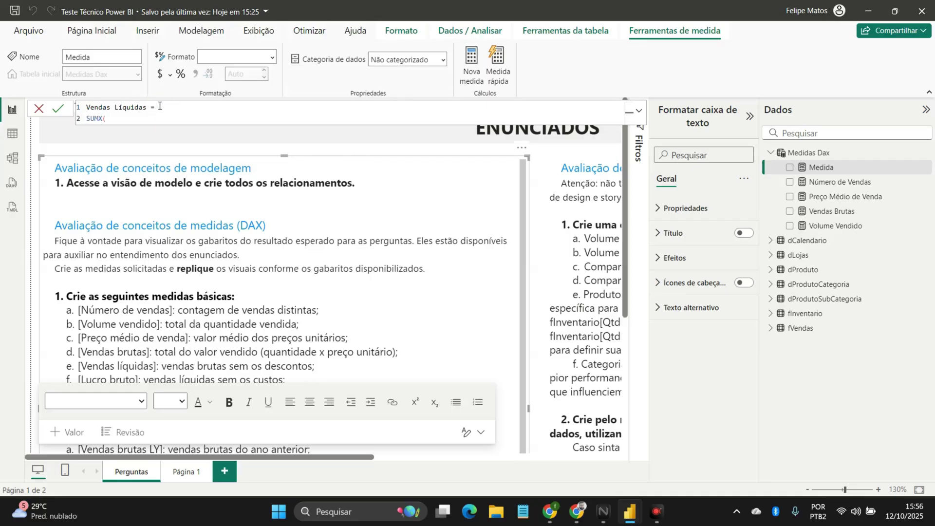
{"action": "key", "text": "shift+Return"}
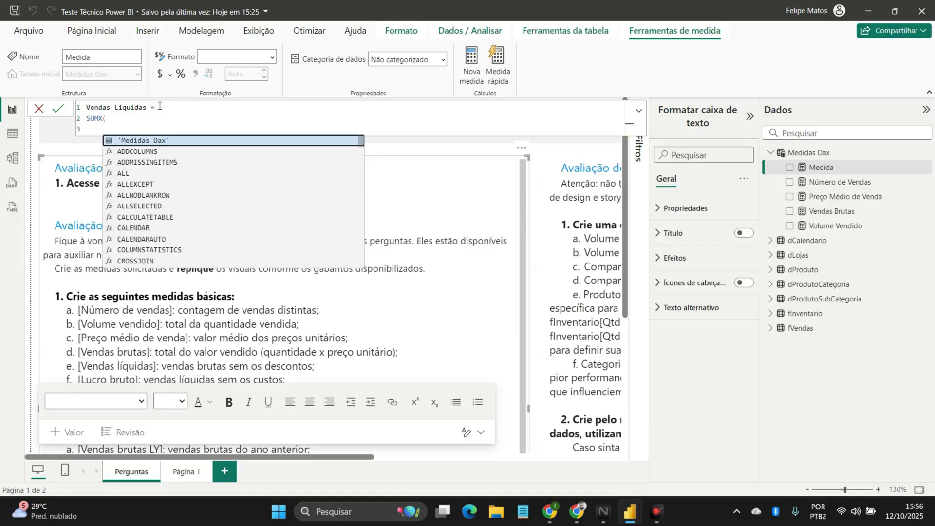
{"action": "type", "text": "fVendas"}
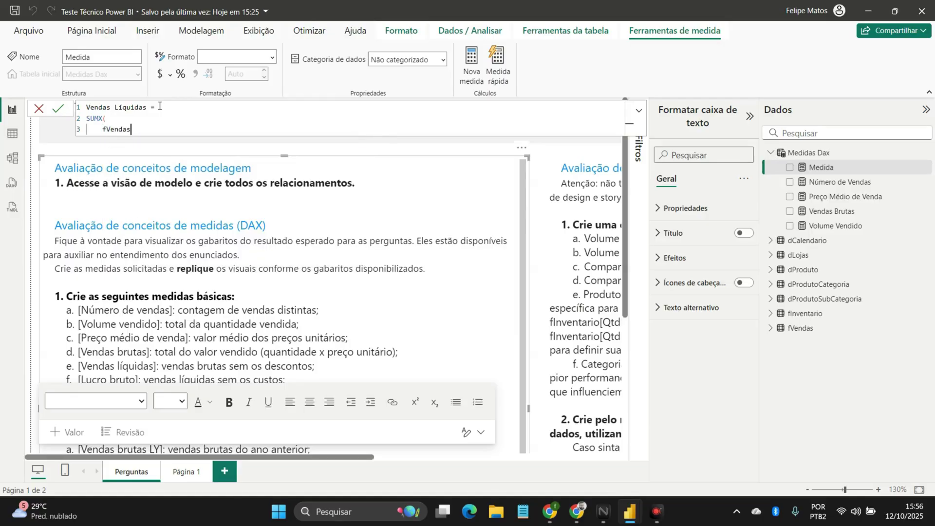
{"action": "type", "text": ","}
{"action": "key", "text": "shift+Return"}
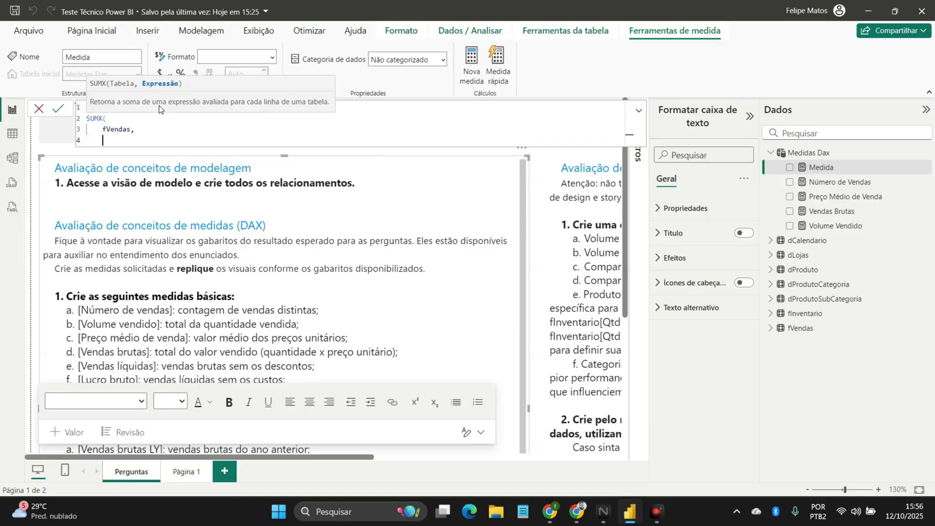
- Open a parenthesis in the Vendas Líquidas expression and insert fVendas[QtdVenda] as its first factor
{"action": "type", "text": "("}
{"action": "left_click", "coordinate": [0, 210]}
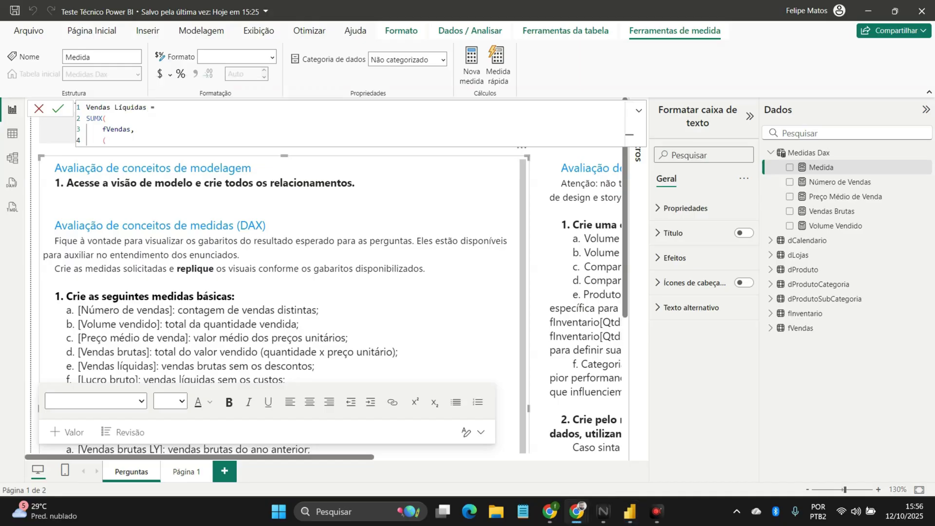
{"action": "left_click", "coordinate": [154, 139]}
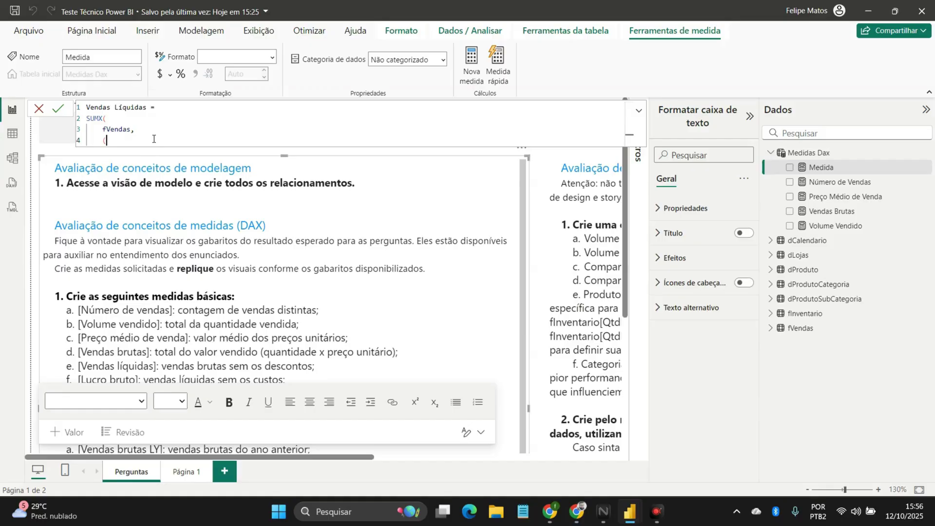
{"action": "type", "text": "fVenda"}
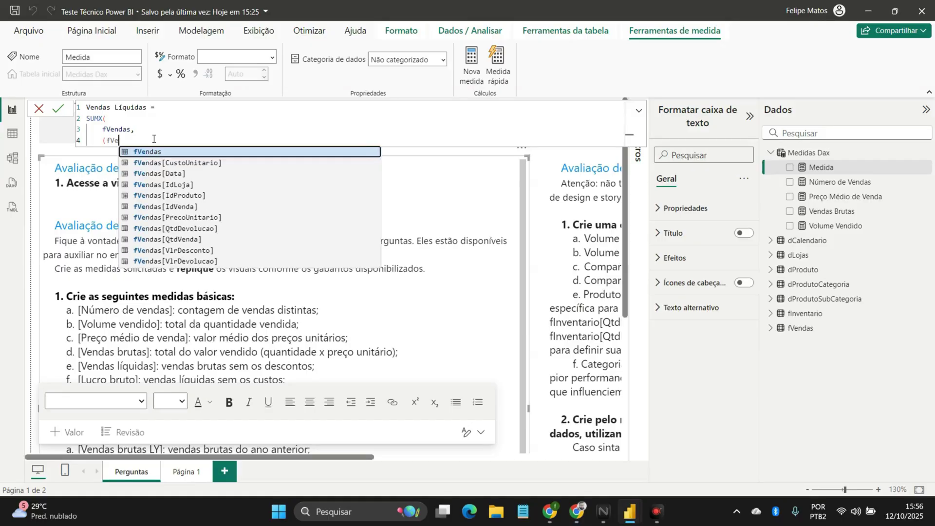
{"action": "key", "text": "Down"}
{"action": "key", "text": "Down"}
{"action": "key", "text": "Down"}
{"action": "key", "text": "Down"}
{"action": "key", "text": "Down"}
{"action": "key", "text": "Down"}
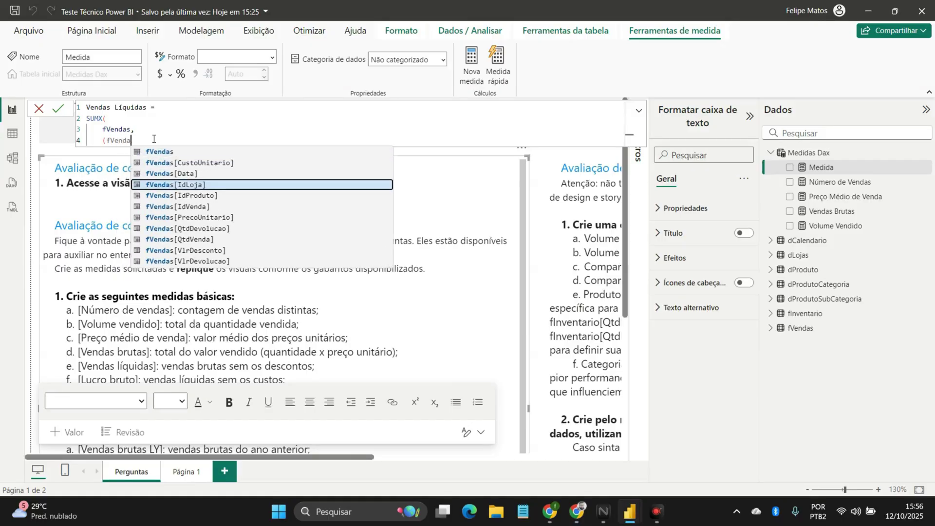
{"action": "key", "text": "Down"}
{"action": "key", "text": "Down"}
{"action": "key", "text": "Tab"}
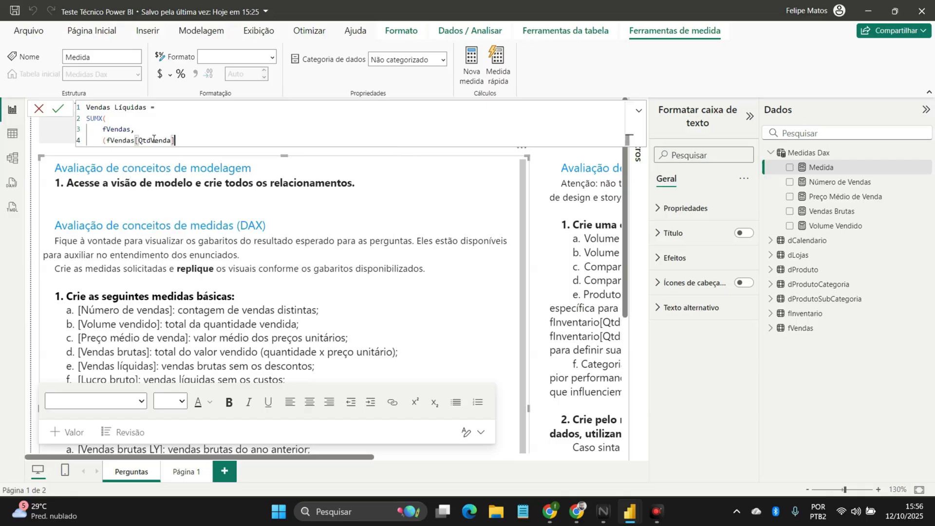
- Multiply the quantity by fVendas[PrecoUnitario] inside the parenthesis of the Vendas Líquidas expression
{"action": "type", "text": "*fV"}
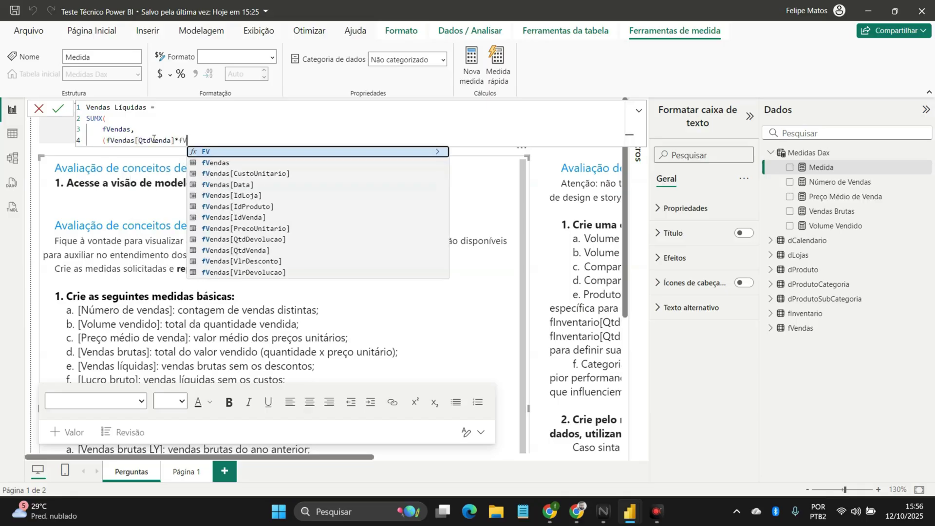
{"action": "type", "text": "endas"}
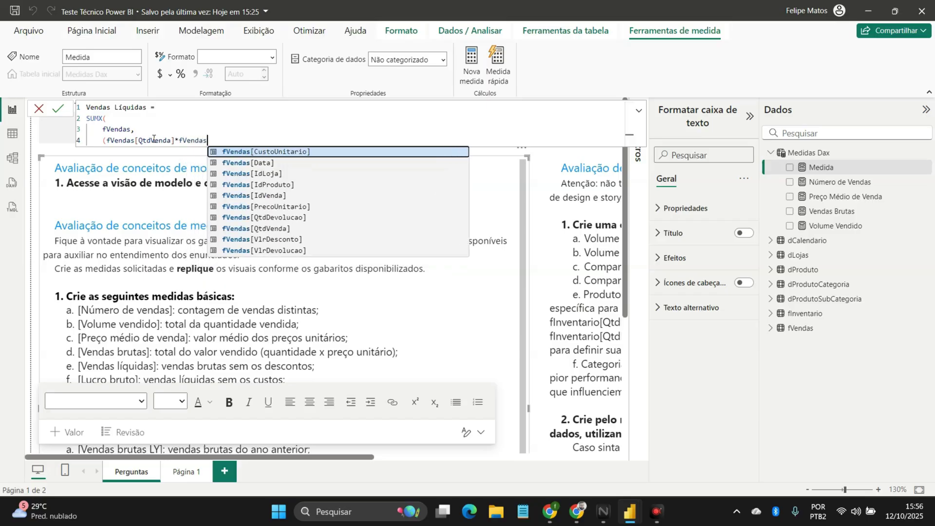
{"action": "key", "text": "Down"}
{"action": "key", "text": "Down"}
{"action": "key", "text": "Down"}
{"action": "key", "text": "Down"}
{"action": "key", "text": "Down"}
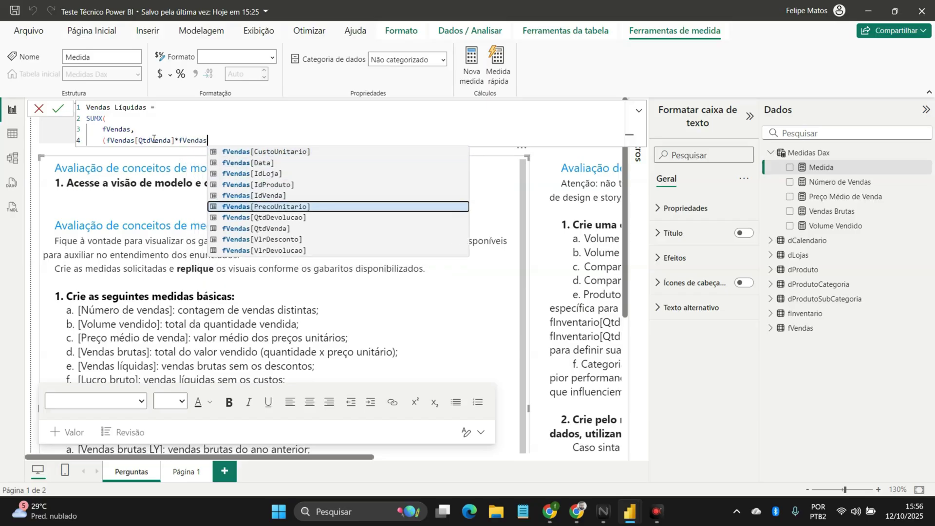
{"action": "key", "text": "Tab"}
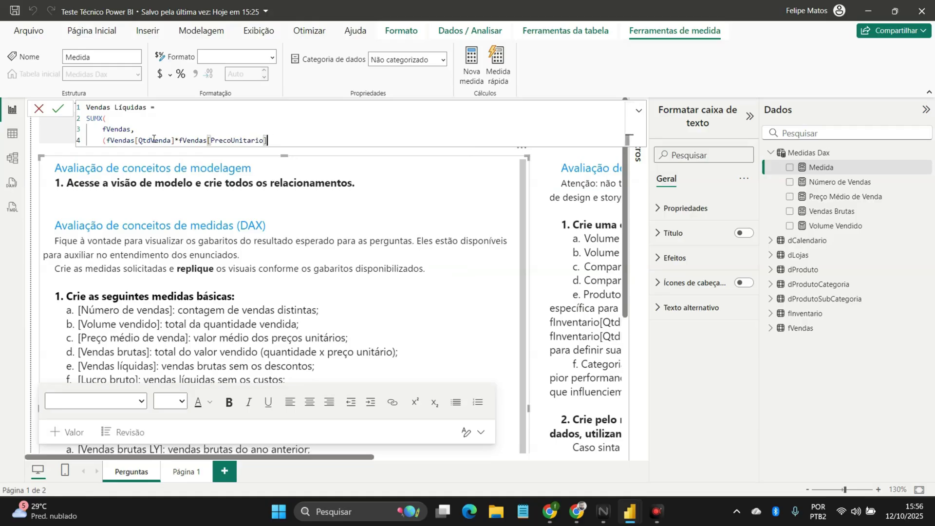
- Subtract fVendas[VlrDesconto] after the parenthesized product, then close SUMX on a new line and commit the Vendas Líquidas measure
{"action": "type", "text": ") - fVendas"}
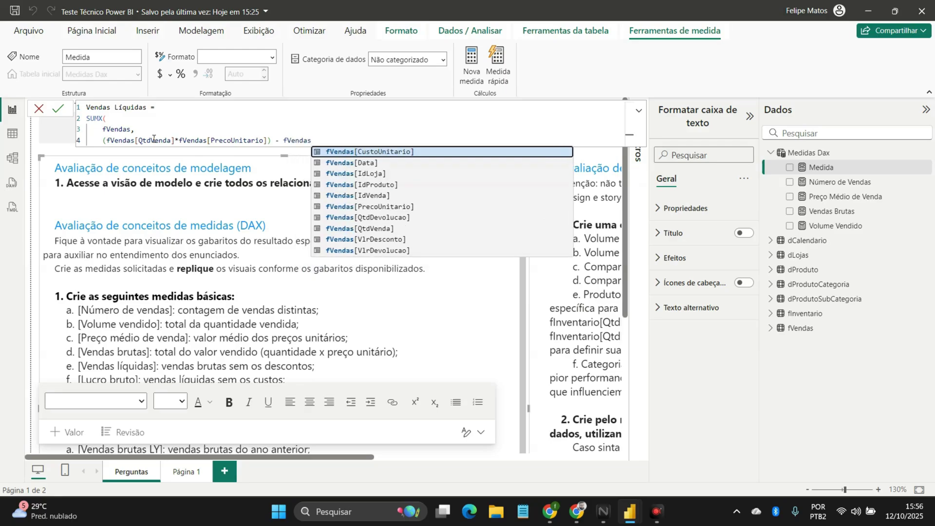
{"action": "key", "text": "Down"}
{"action": "key", "text": "Down"}
{"action": "key", "text": "Down"}
{"action": "key", "text": "Down"}
{"action": "key", "text": "Down"}
{"action": "key", "text": "Down"}
{"action": "key", "text": "Down"}
{"action": "key", "text": "Down"}
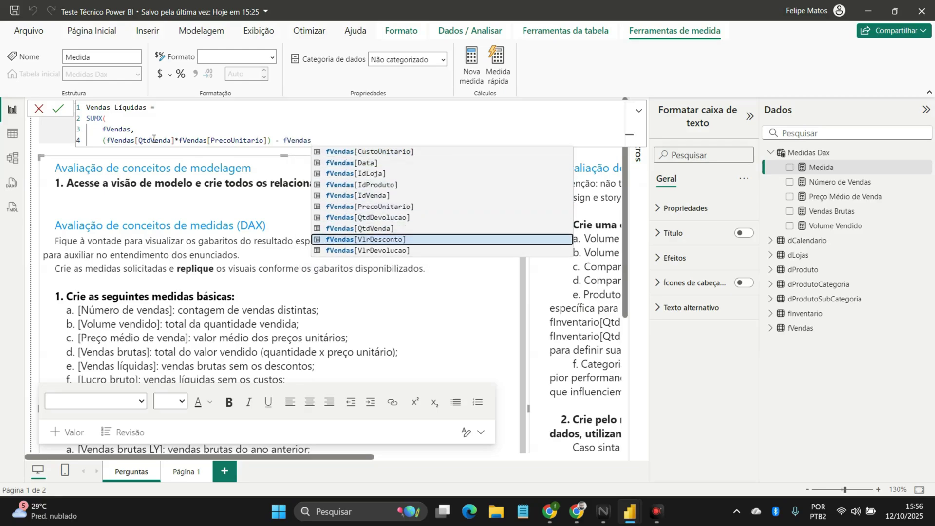
{"action": "key", "text": "Tab"}
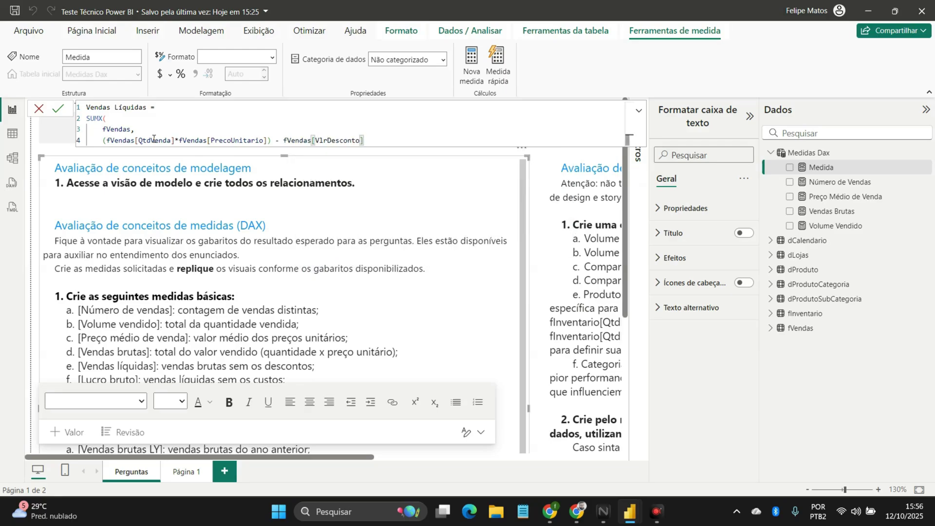
{"action": "key", "text": "shift+Return"}
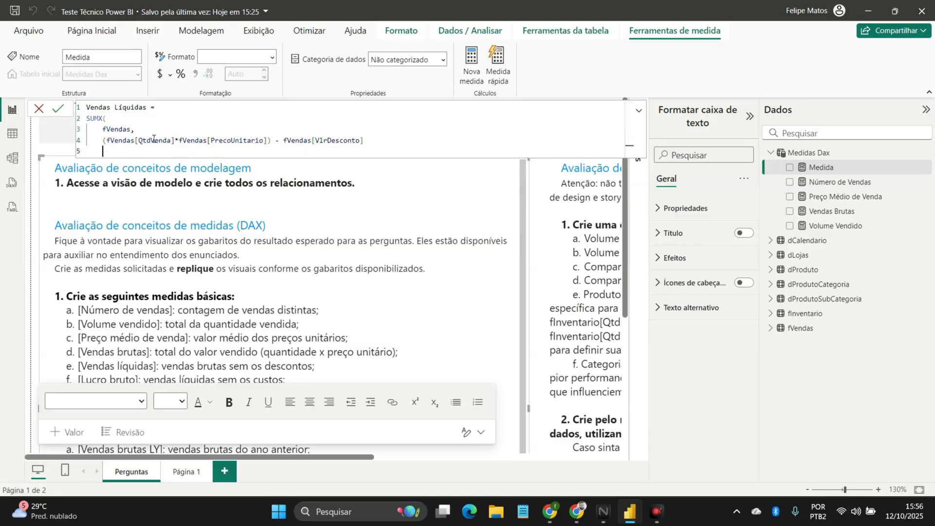
{"action": "type", "text": ")"}
{"action": "key", "text": "Return"}
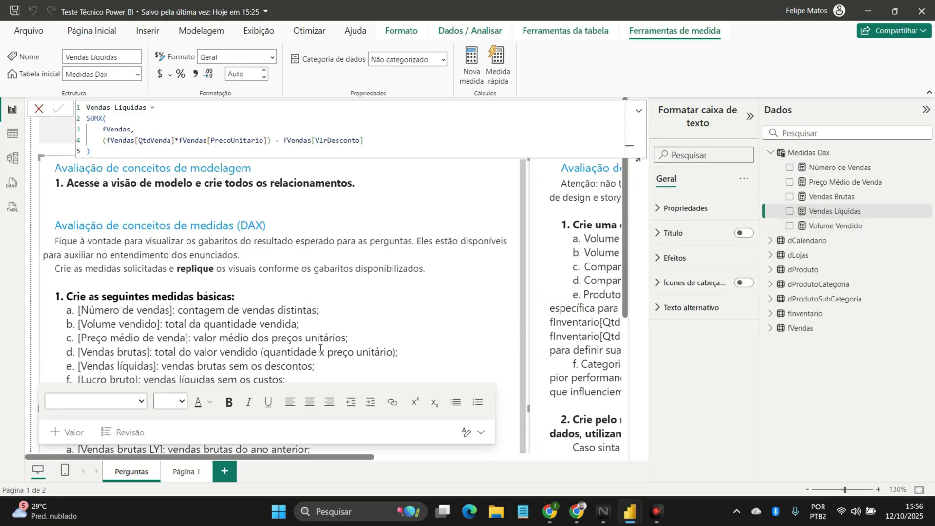
- Highlight the Lucro bruto requirement in the list of basic measures for reading
{"action": "scroll", "coordinate": [226, 322], "scroll_direction": "down", "scroll_amount": 1}
{"action": "scroll", "coordinate": [194, 317], "scroll_direction": "down", "scroll_amount": 3}
{"action": "triple_click", "coordinate": [139, 302]}
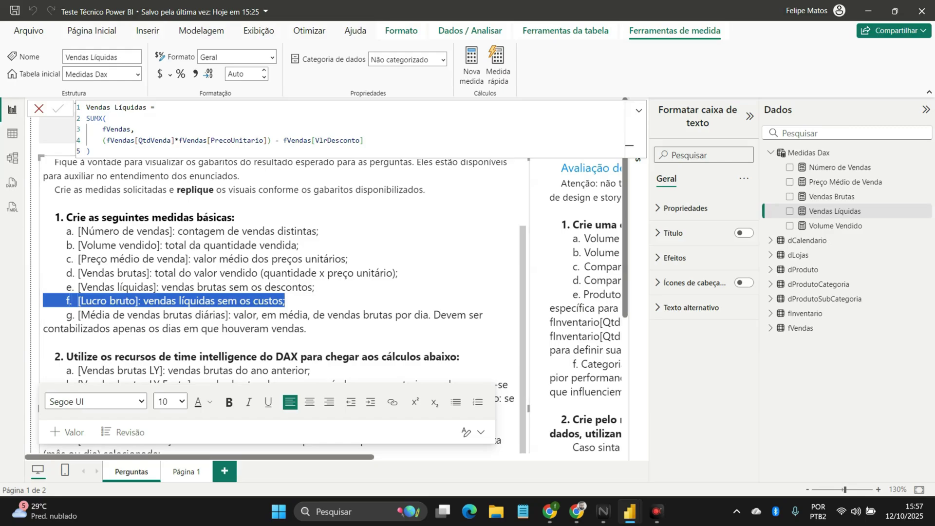
- Add a new measure named Lucro Bruto to the Medidas Dax table
{"action": "right_click", "coordinate": [803, 155]}
{"action": "key", "text": "Escape"}
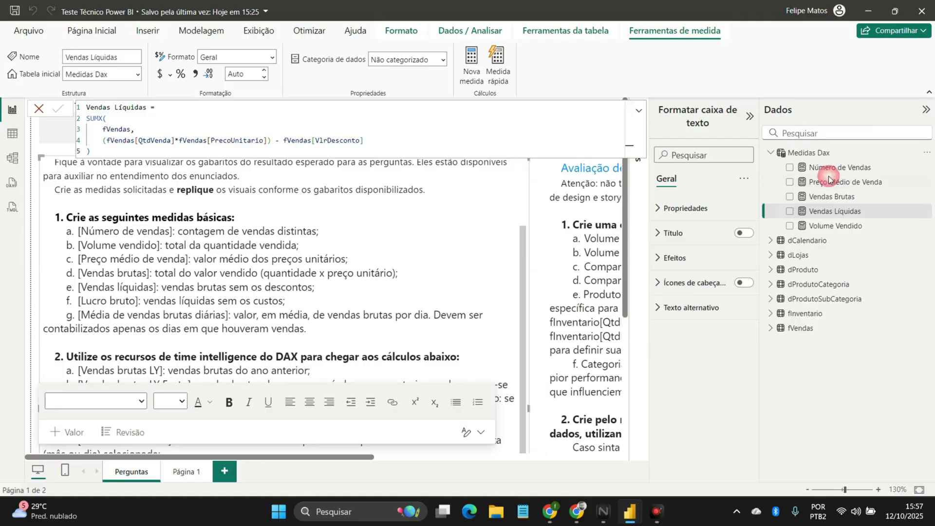
{"action": "double_click", "coordinate": [95, 107]}
{"action": "key", "text": "ctrl+a"}
{"action": "type", "text": "Lucro Bruto ="}
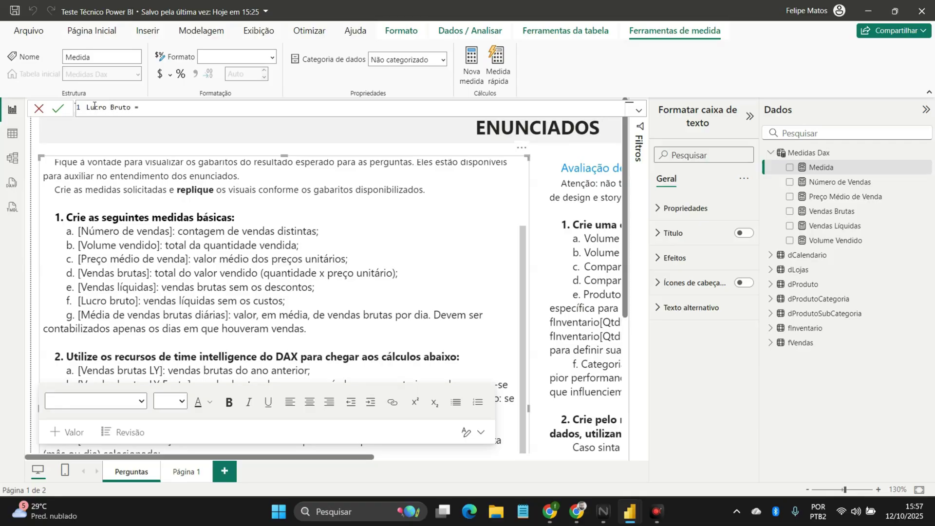
- Begin the Lucro Bruto formula with SUMX over fVendas, placing the function and its table argument on separate lines
{"action": "key", "text": "shift+Return"}
{"action": "type", "text": "SUM"}
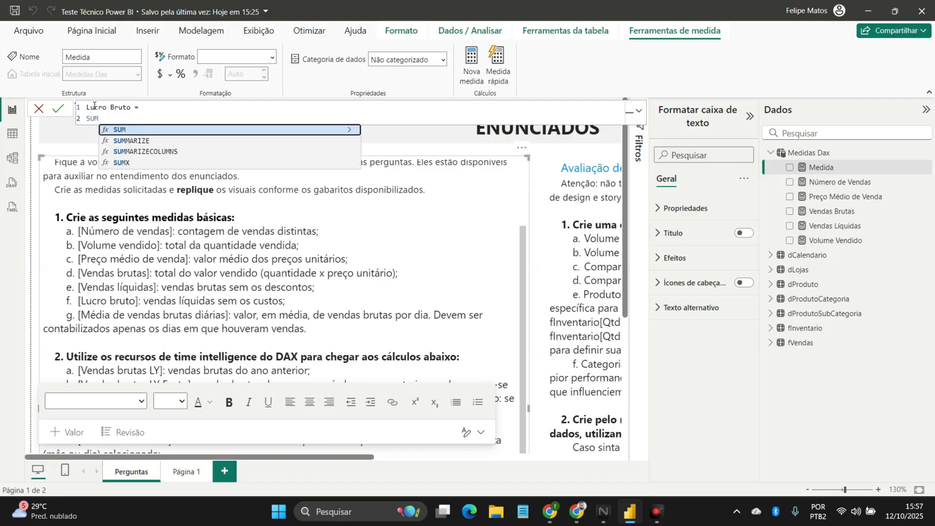
{"action": "type", "text": "X("}
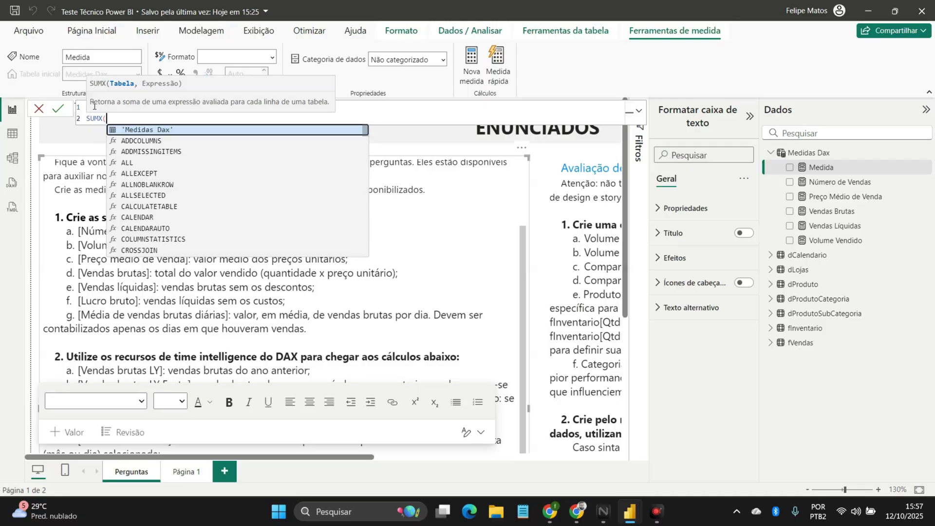
{"action": "key", "text": "shift+Return"}
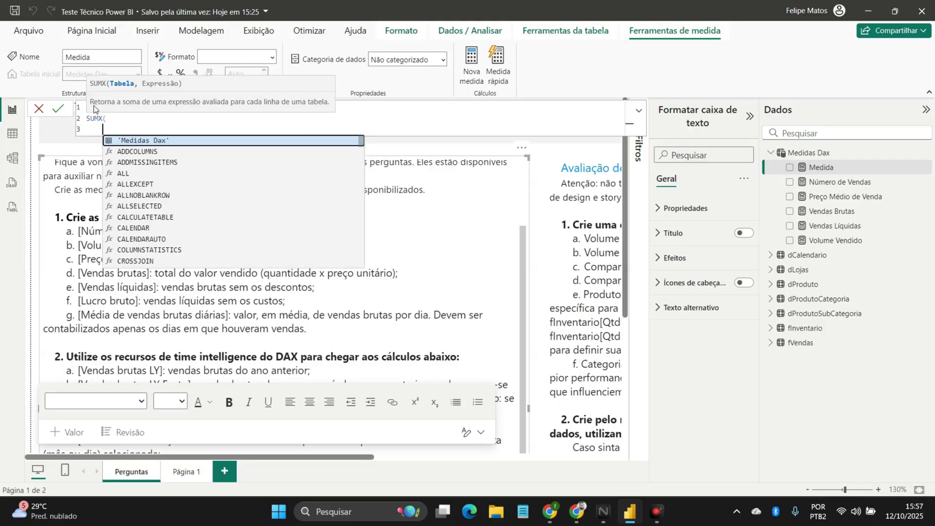
{"action": "type", "text": "fVendas"}
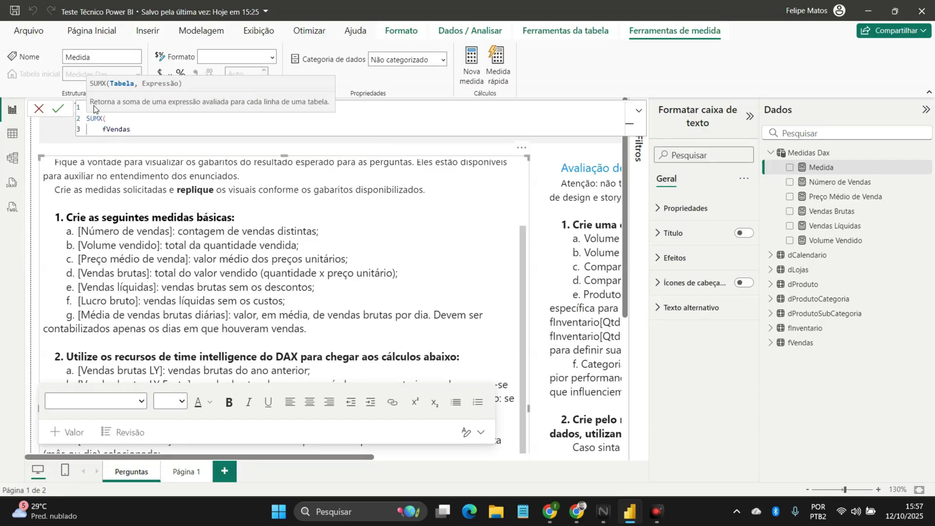
{"action": "type", "text": ","}
{"action": "key", "text": "shift+Return"}
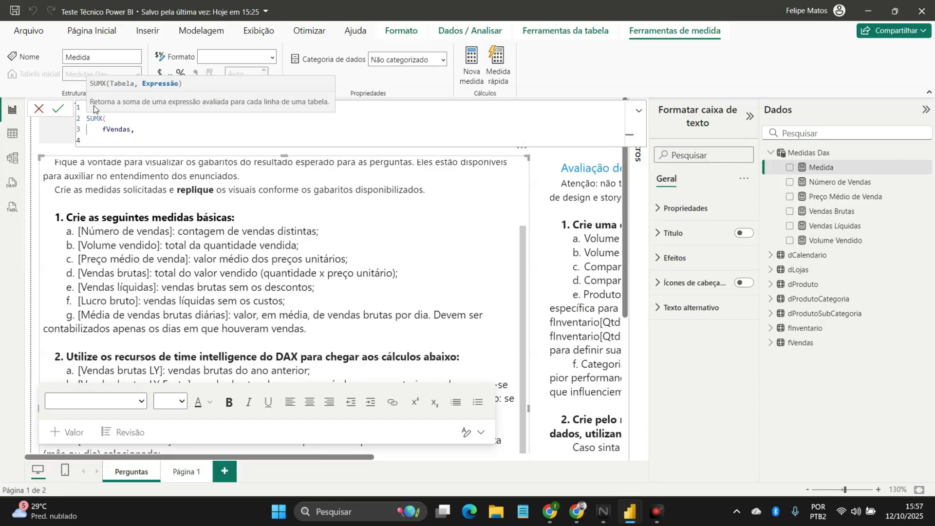
- Open a parenthesis in the Lucro Bruto expression and insert fVendas[QtdVenda] as its first operand
{"action": "type", "text": "(fVendas"}
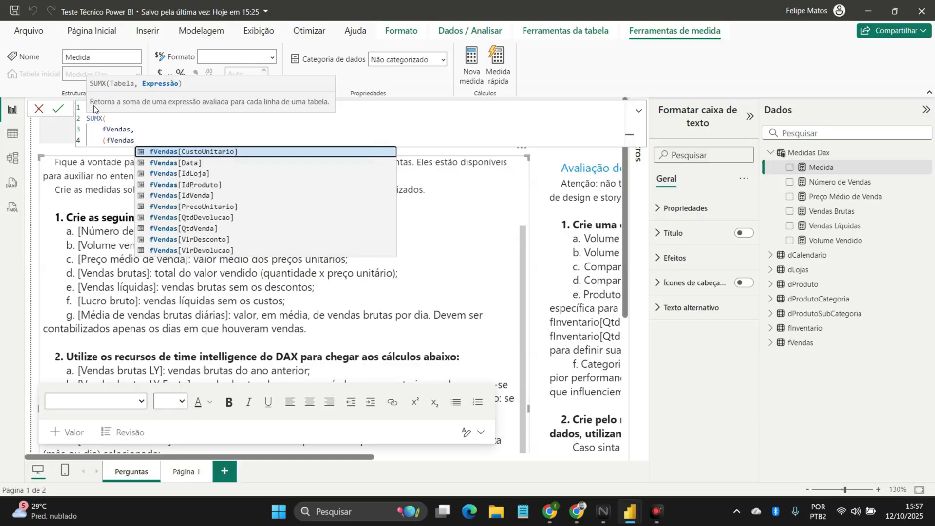
{"action": "key", "text": "Down"}
{"action": "key", "text": "Down"}
{"action": "key", "text": "Down"}
{"action": "key", "text": "Down"}
{"action": "key", "text": "Down"}
{"action": "key", "text": "Down"}
{"action": "key", "text": "Down"}
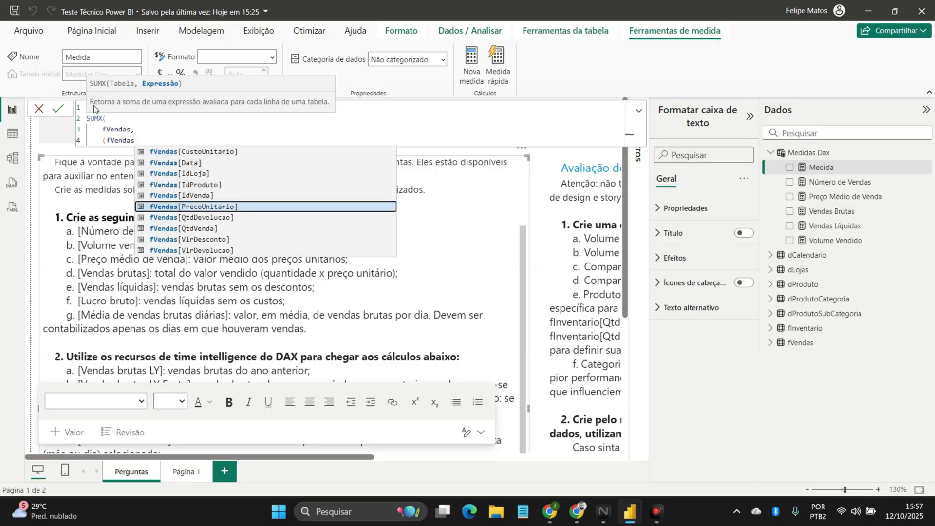
{"action": "key", "text": "Up"}
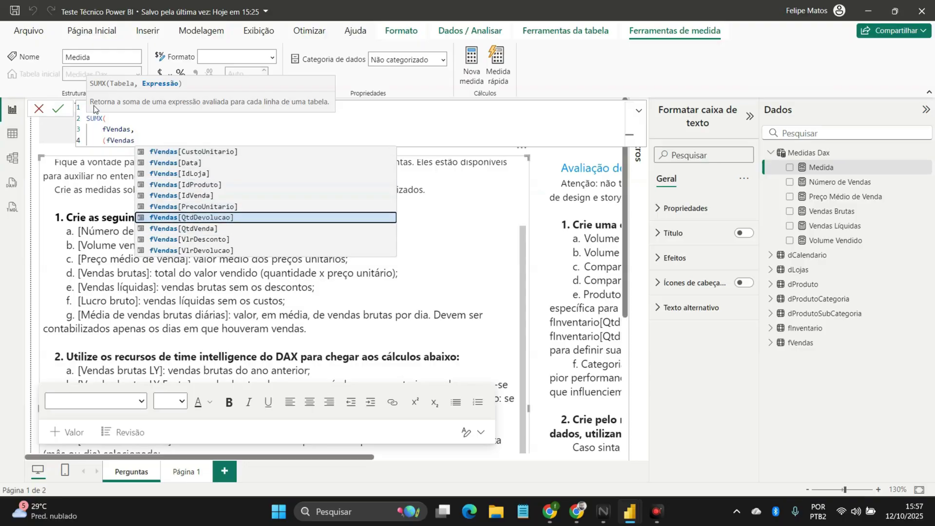
{"action": "key", "text": "Up"}
{"action": "key", "text": "Up"}
{"action": "key", "text": "Up"}
{"action": "key", "text": "Down"}
{"action": "key", "text": "Down"}
{"action": "key", "text": "Down"}
{"action": "key", "text": "Down"}
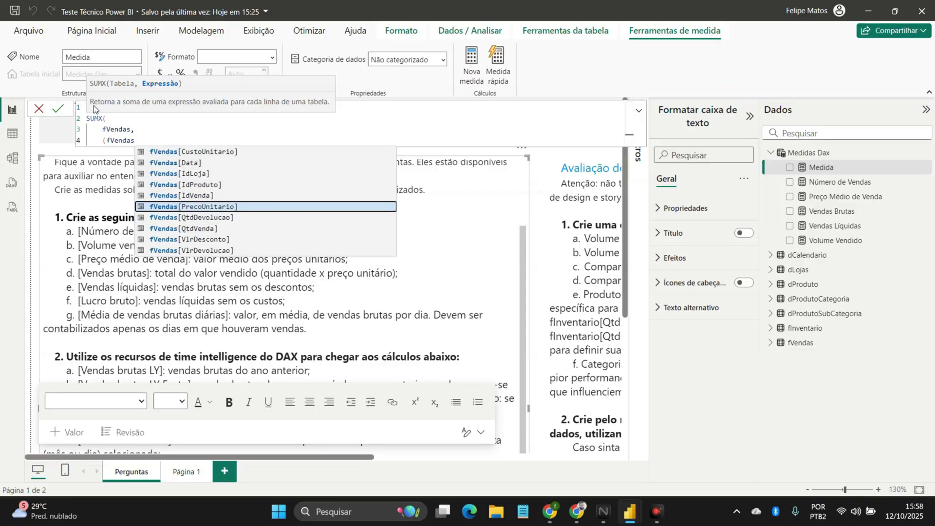
{"action": "key", "text": "Tab"}
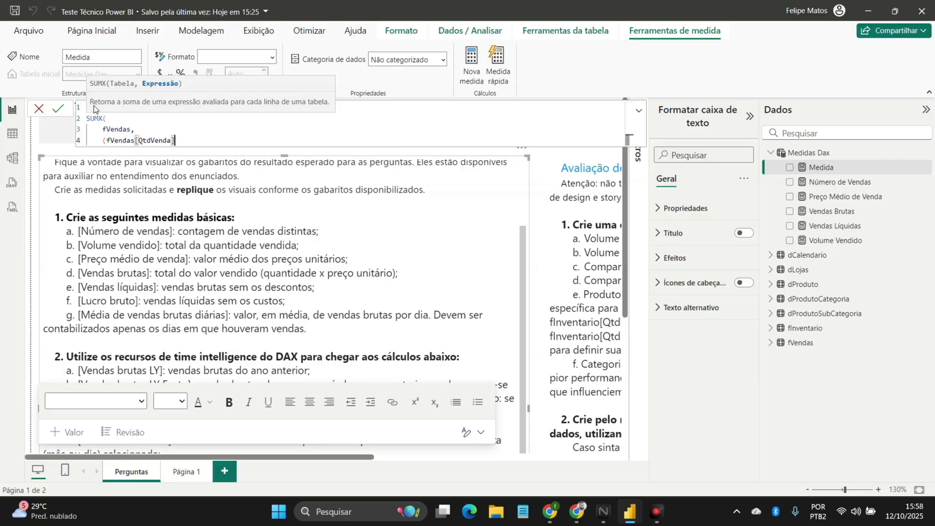
- Append +fVendas[PrecoUnitario] to the quantity, close the parenthesis, and add an outer opening parenthesis before the expression
{"action": "type", "text": "+V"}
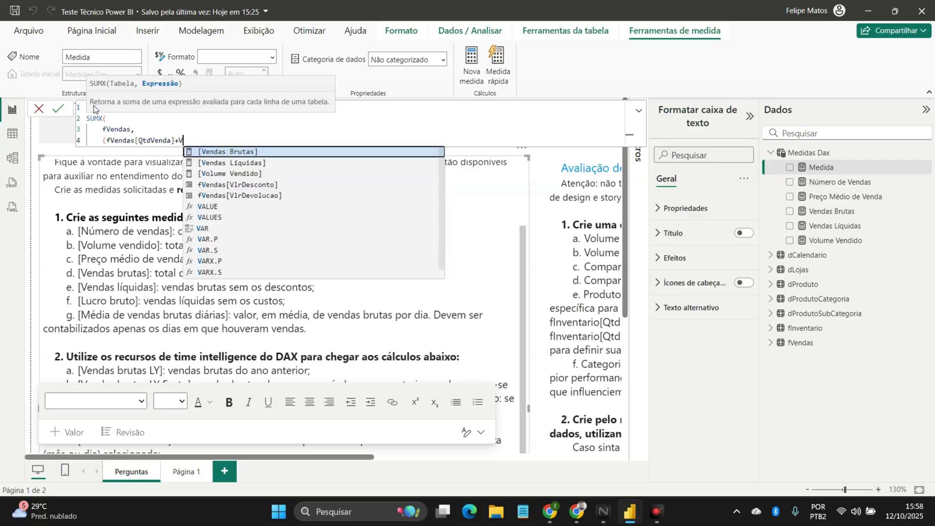
{"action": "type", "text": "fVendas"}
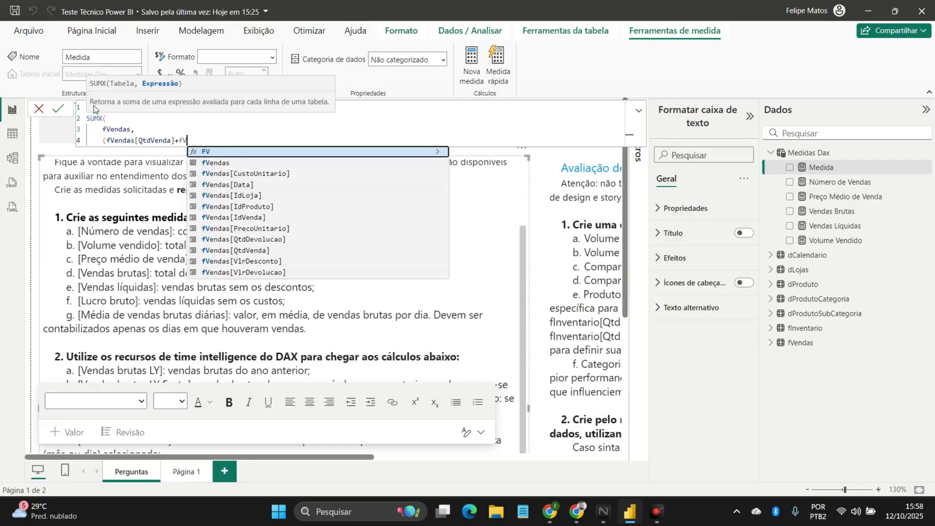
{"action": "key", "text": "Down"}
{"action": "key", "text": "Down"}
{"action": "key", "text": "Down"}
{"action": "key", "text": "Down"}
{"action": "key", "text": "Down"}
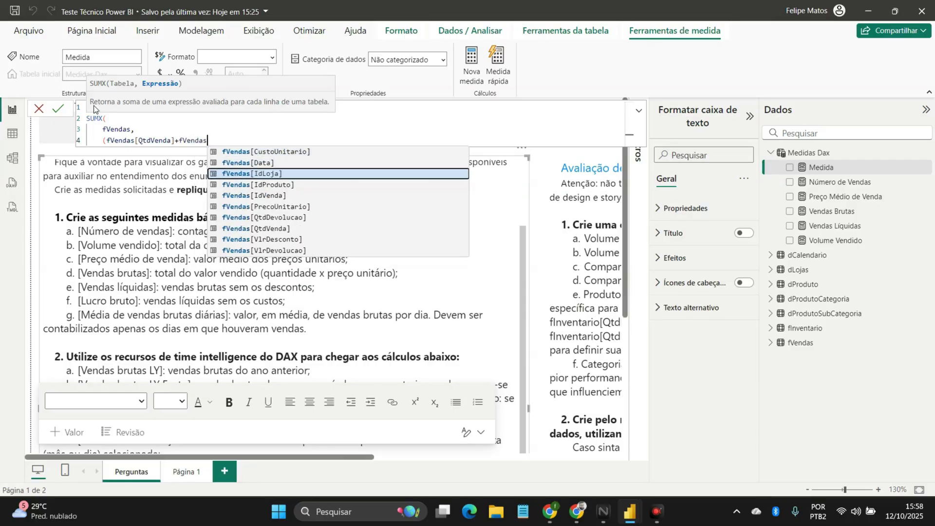
{"action": "key", "text": "Tab"}
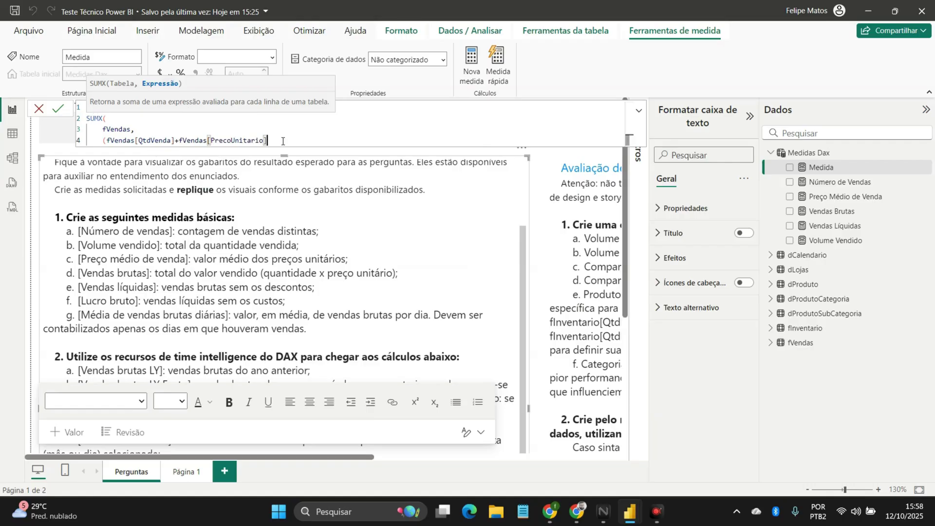
{"action": "type", "text": ")"}
{"action": "left_click", "coordinate": [121, 132]}
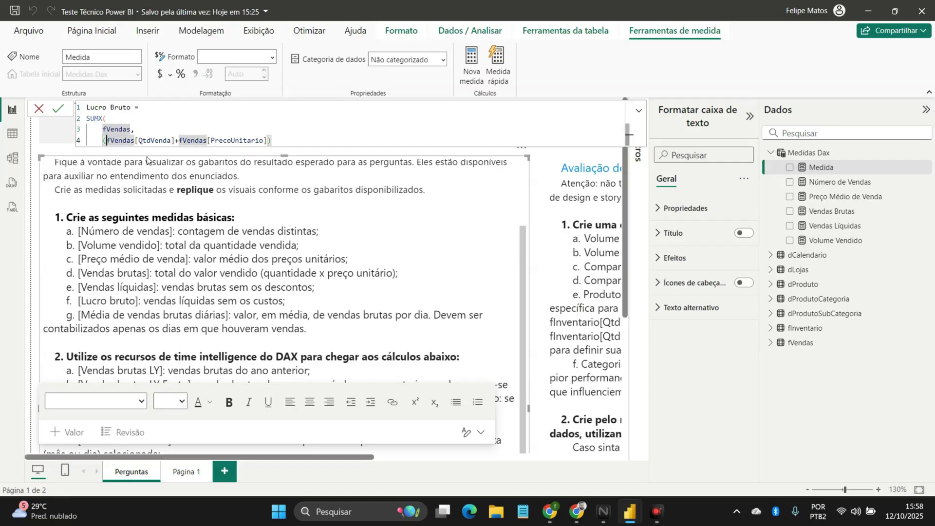
{"action": "type", "text": "("}
- Subtract fVendas[VlrDesconto] from the parenthesized quantity and price expression in the Lucro Bruto formula
{"action": "left_click", "coordinate": [280, 142]}
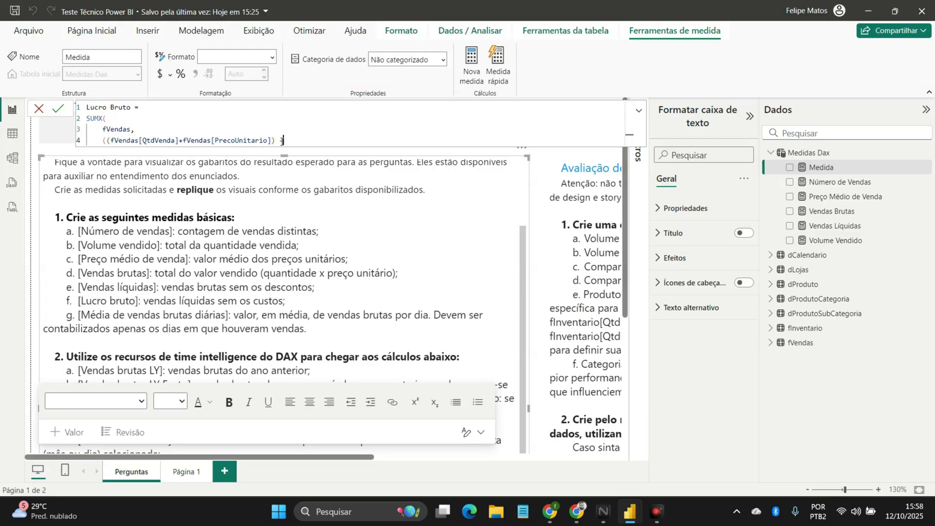
{"action": "type", "text": "fVendas"}
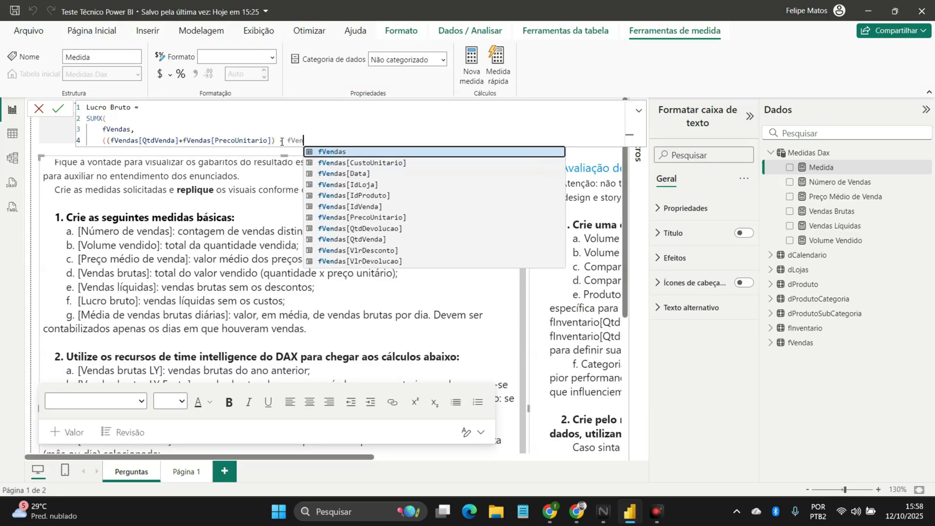
{"action": "key", "text": "Down"}
{"action": "key", "text": "Down"}
{"action": "key", "text": "Down"}
{"action": "key", "text": "Down"}
{"action": "key", "text": "Down"}
{"action": "key", "text": "Down"}
{"action": "key", "text": "Down"}
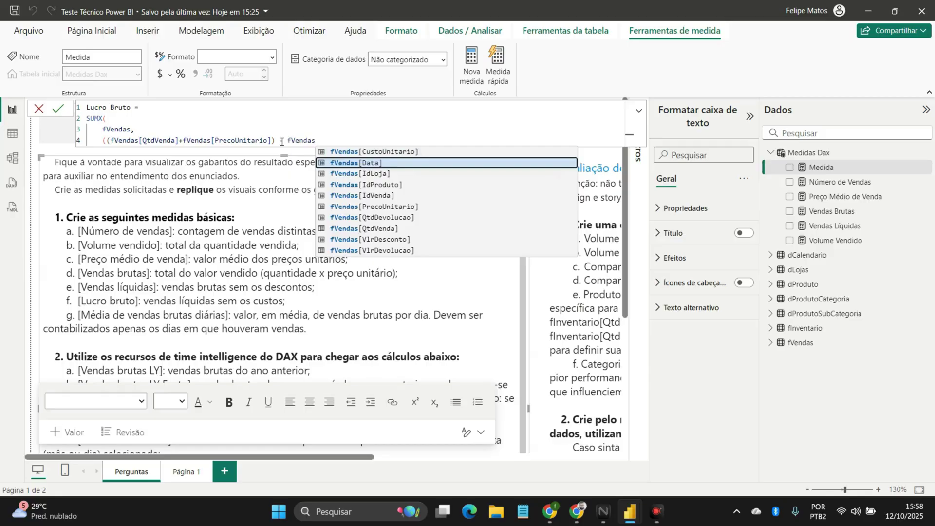
{"action": "key", "text": "Down"}
{"action": "key", "text": "Tab"}
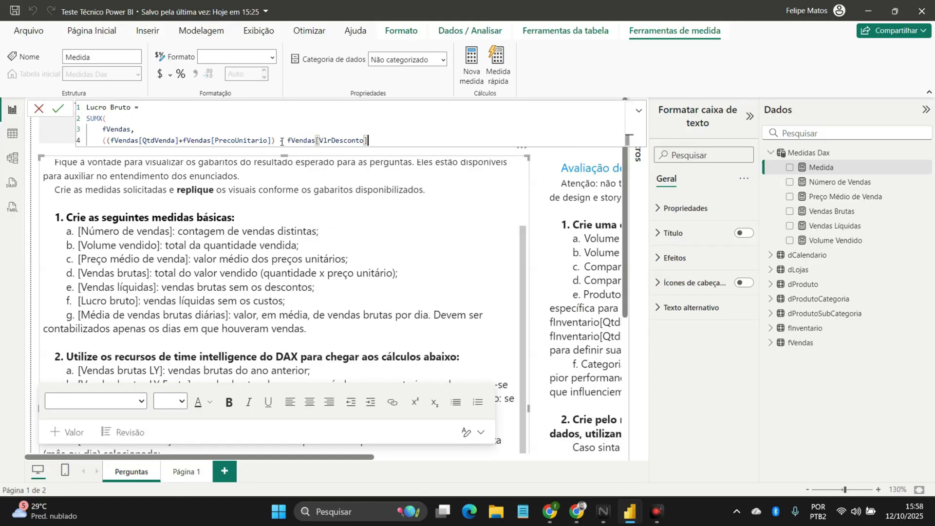
- Close the net sales group and subtract a new parenthesized group starting with fVendas[QtdVenda]
{"action": "type", "text": ") -"}
{"action": "key", "text": "BackSpace"}
{"action": "type", "text": "(fv"}
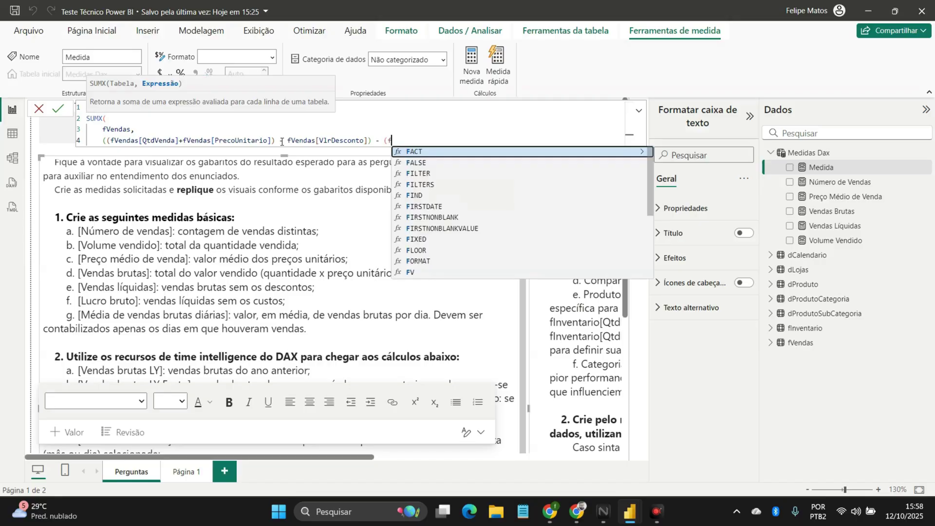
{"action": "key", "text": "Down"}
{"action": "key", "text": "Down"}
{"action": "key", "text": "Down"}
{"action": "key", "text": "Down"}
{"action": "key", "text": "Down"}
{"action": "key", "text": "Down"}
{"action": "key", "text": "Down"}
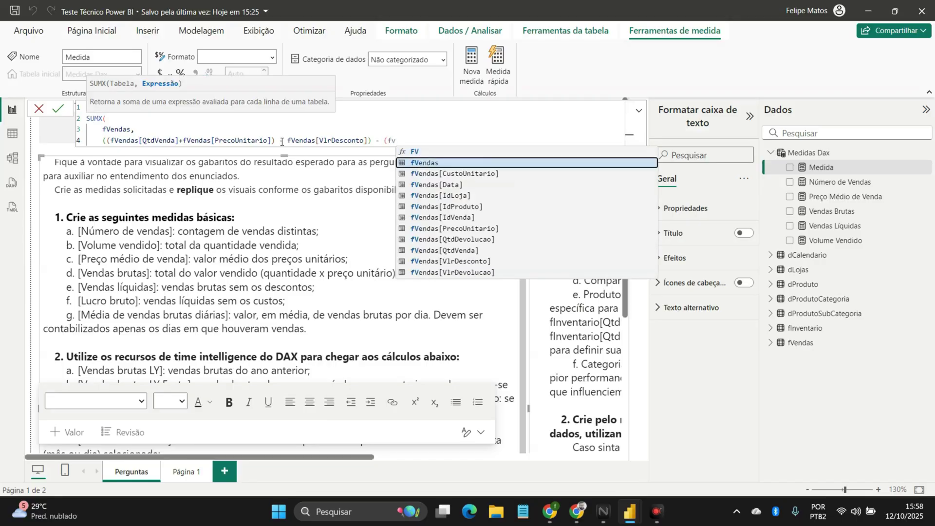
{"action": "key", "text": "Down"}
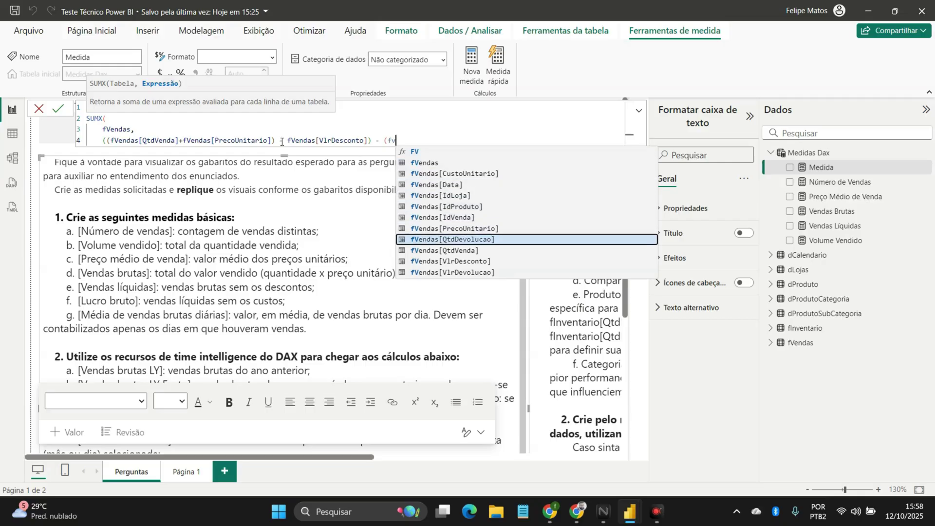
{"action": "key", "text": "Down"}
{"action": "key", "text": "Tab"}
- Multiply the second fVendas[QtdVenda] by fVendas[PrecoUnitario], placing the price column on a new line
{"action": "type", "text": "*"}
{"action": "key", "text": "shift+Return"}
{"action": "type", "text": "v"}
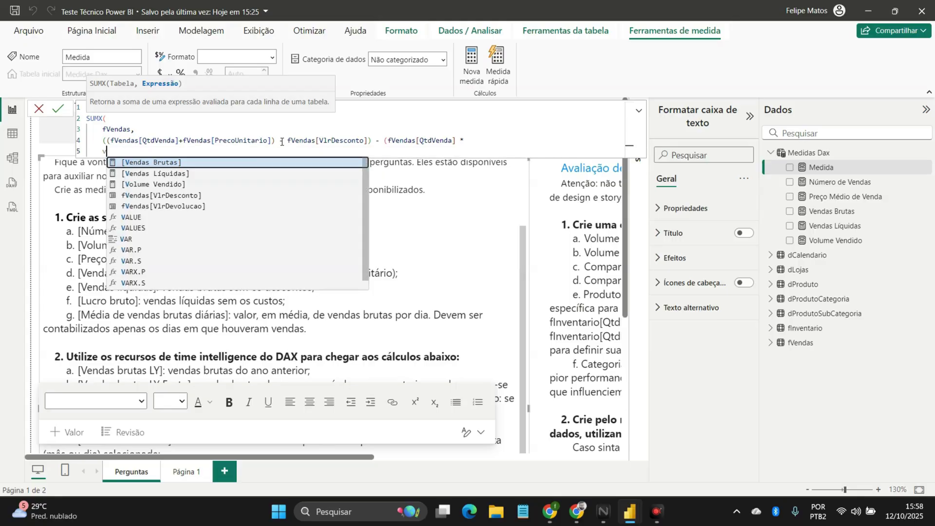
{"action": "key", "text": "BackSpace"}
{"action": "type", "text": "p"}
{"action": "key", "text": "BackSpace"}
{"action": "type", "text": "fVendas"}
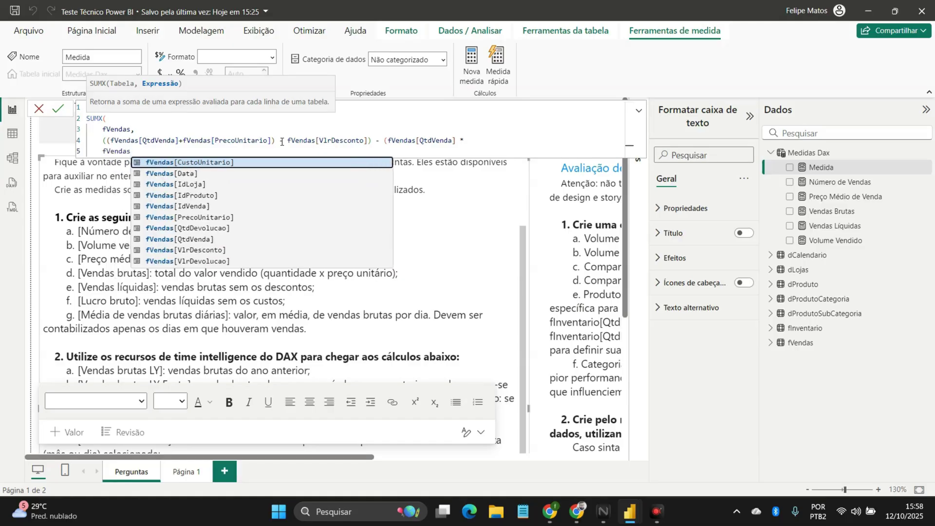
{"action": "key", "text": "Down"}
{"action": "key", "text": "Down"}
{"action": "key", "text": "Down"}
{"action": "key", "text": "Down"}
{"action": "key", "text": "Down"}
{"action": "key", "text": "Tab"}
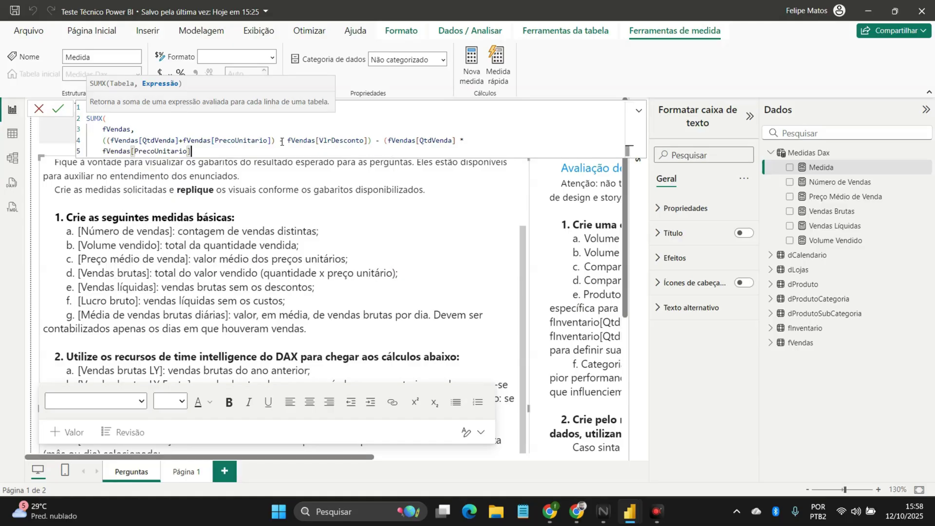
- Close the subtracted group's parenthesis and close SUMX on its own line
{"action": "type", "text": ")"}
{"action": "key", "text": "Return"}
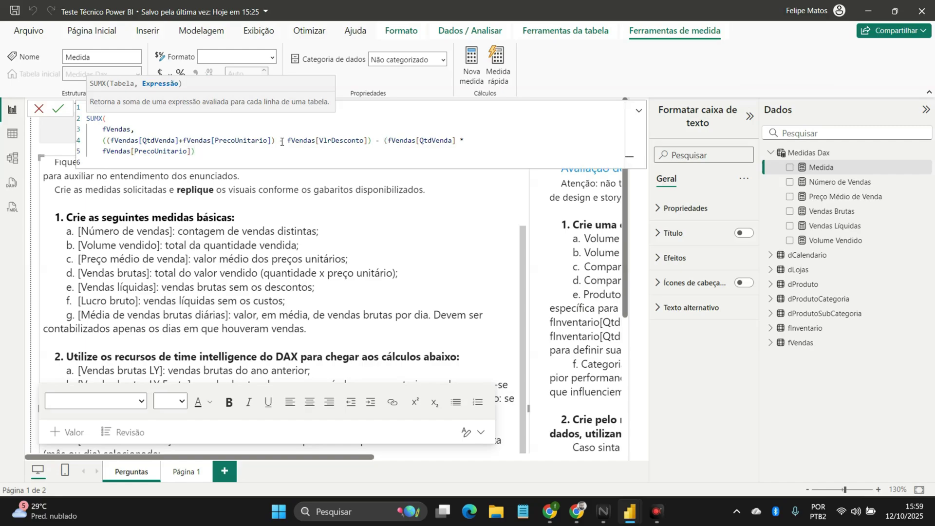
{"action": "type", "text": ")"}
{"action": "left_click", "coordinate": [281, 142]}
{"action": "type", "text": "-"}
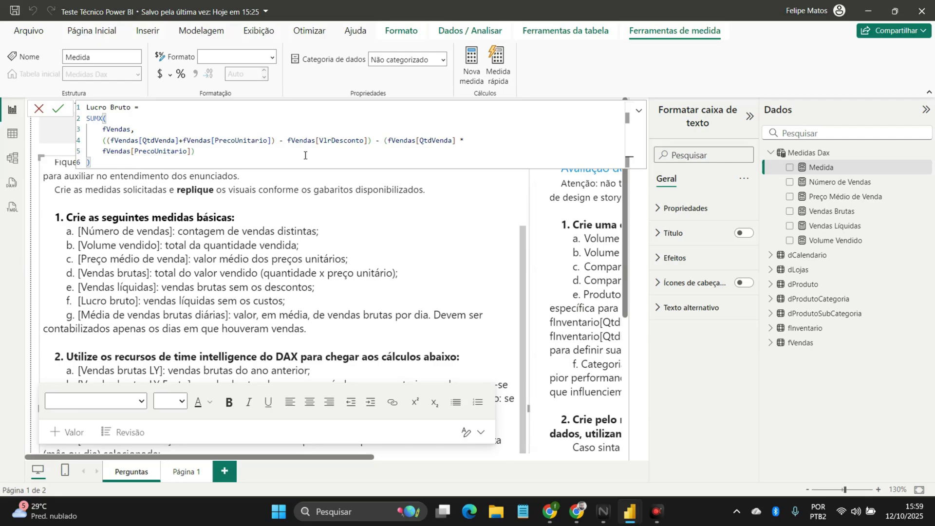
- Commit the measure as 1f. Lucro bruto, multiplying the first fVendas[QtdVenda] by fVendas[PrecoUnitario] and the second by fVendas[CustoUnitario]
{"action": "left_click", "coordinate": [406, 134]}
{"action": "key", "text": "Return"}
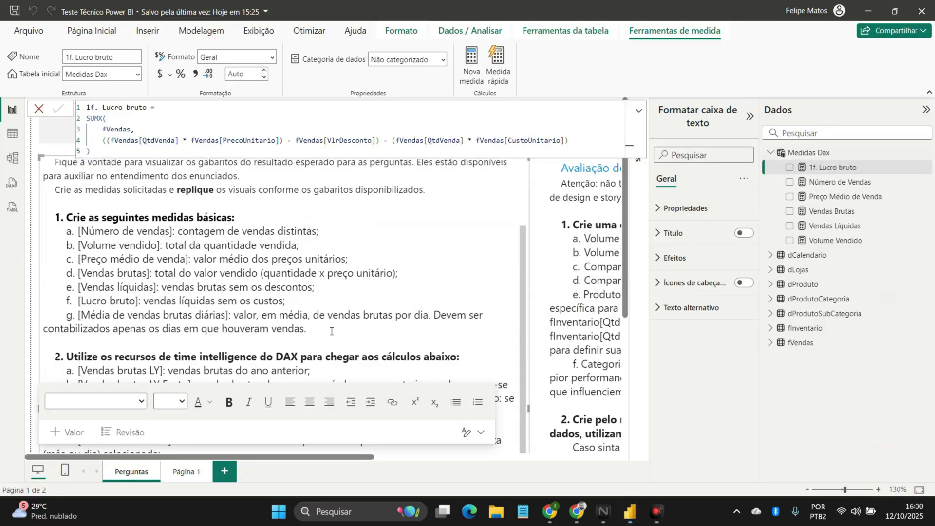
{"action": "triple_click", "coordinate": [149, 313]}
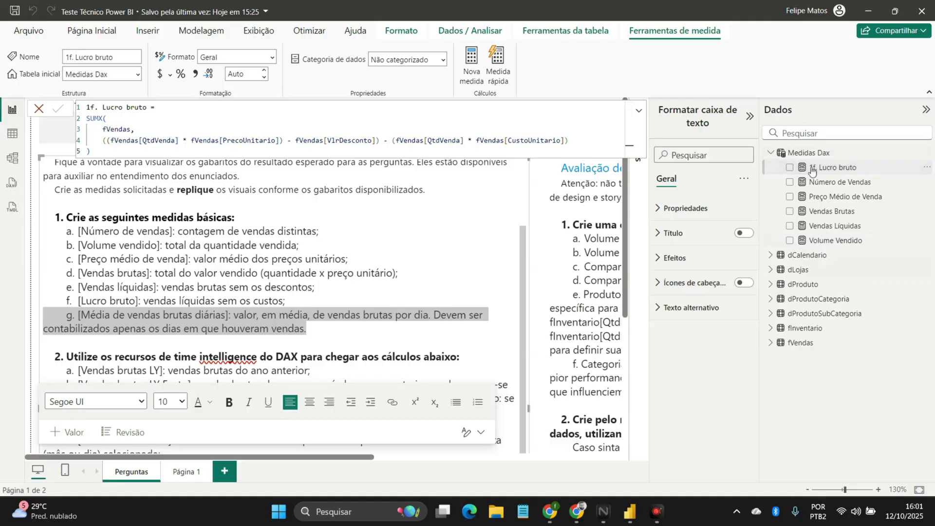
- Rename the measure 1f. Lucro bruto to Lucro bruto
{"action": "left_click", "coordinate": [926, 168]}
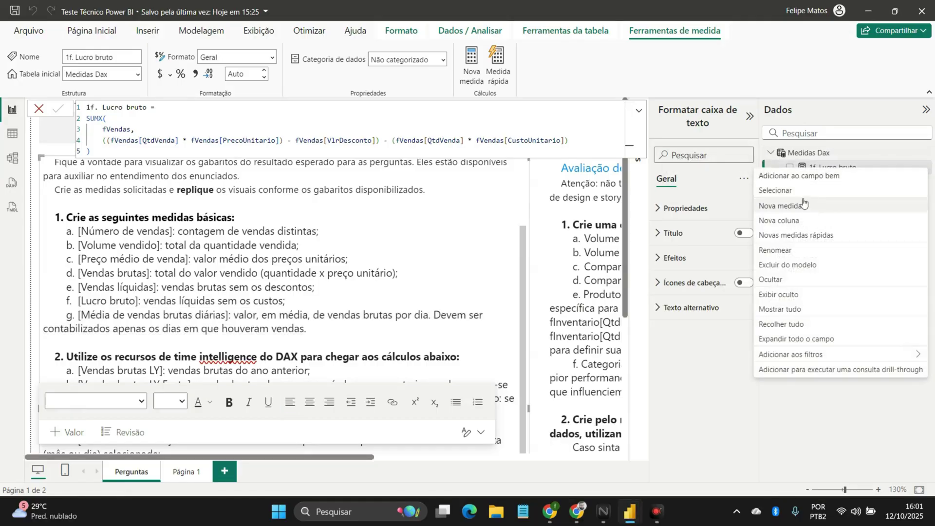
{"action": "left_click", "coordinate": [799, 250]}
{"action": "key", "text": "Home"}
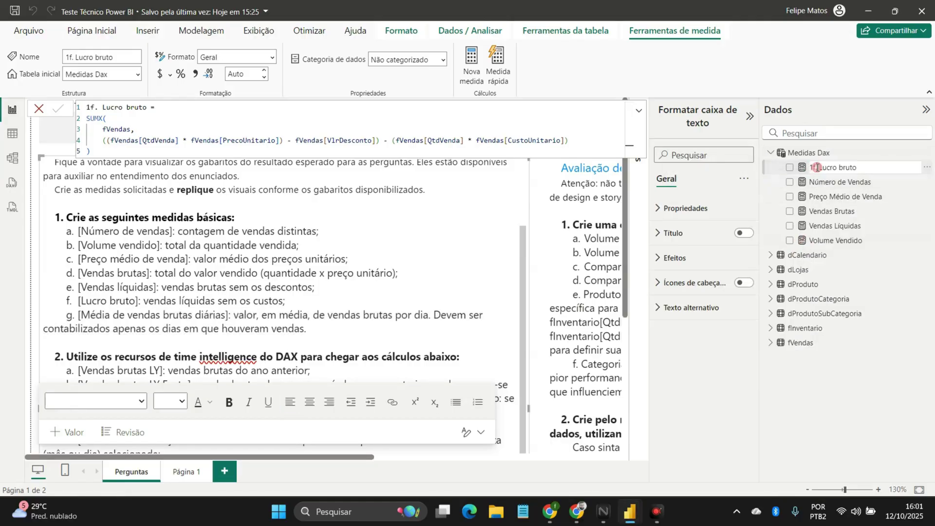
{"action": "key", "text": "Delete"}
{"action": "key", "text": "Delete"}
{"action": "key", "text": "Delete"}
{"action": "key", "text": "Delete"}
{"action": "key", "text": "Return"}
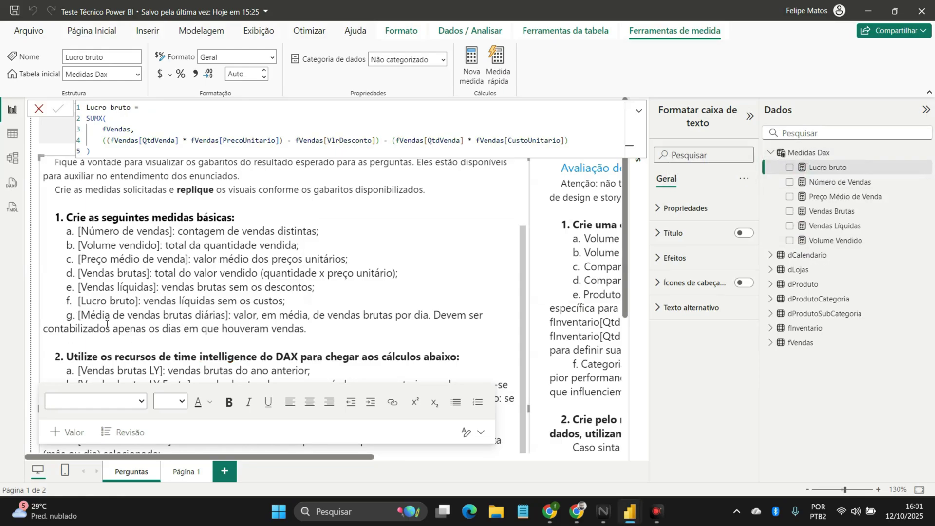
- Add a new measure named Média de Vendas Brutas Diárias to the Medidas Dax table
{"action": "right_click", "coordinate": [813, 157]}
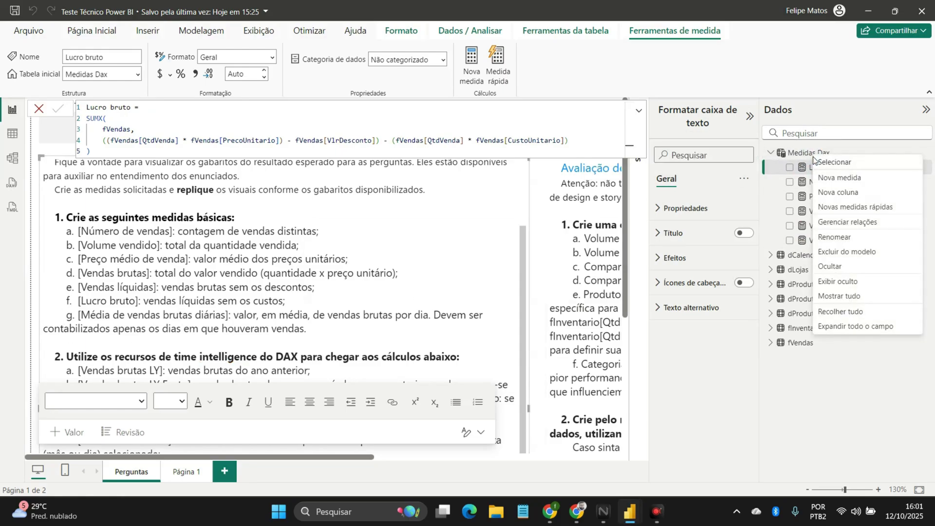
{"action": "left_click", "coordinate": [839, 178]}
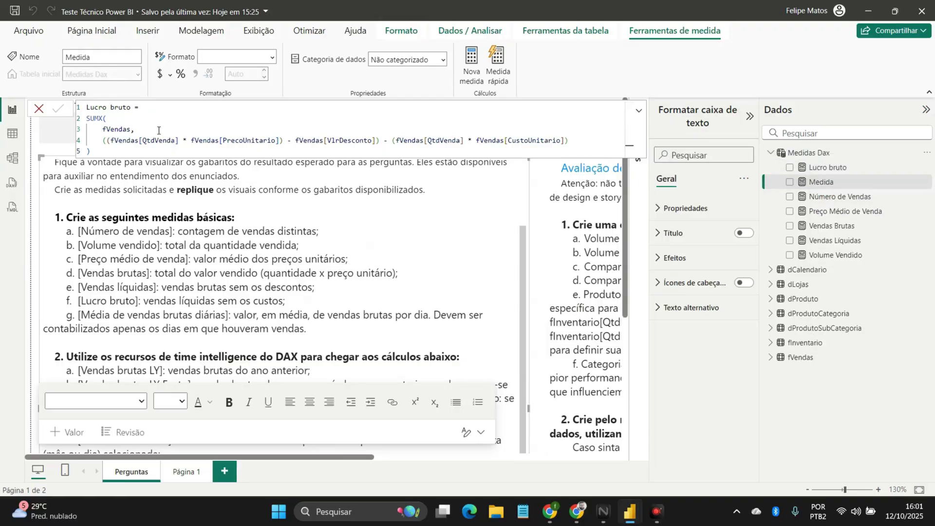
{"action": "double_click", "coordinate": [97, 107]}
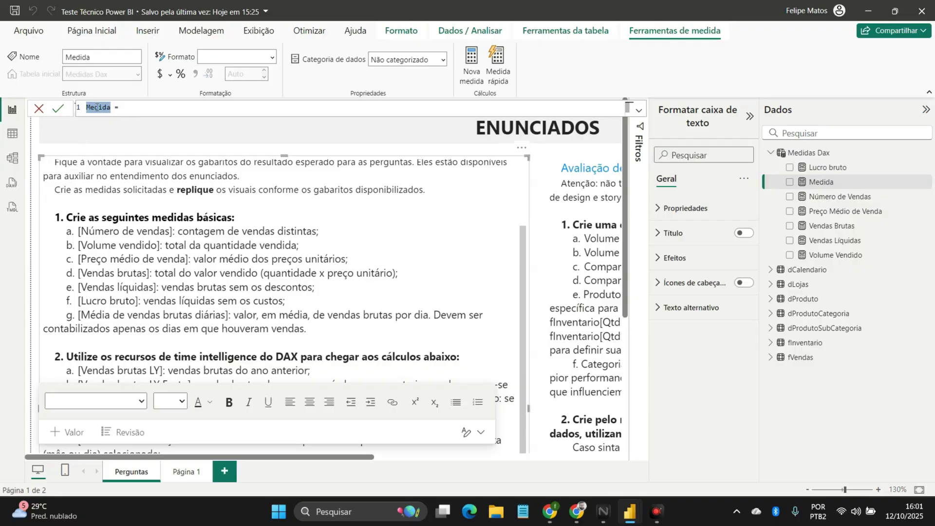
{"action": "type", "text": "Média de"}
{"action": "type", "text": " Vendas Brutas"}
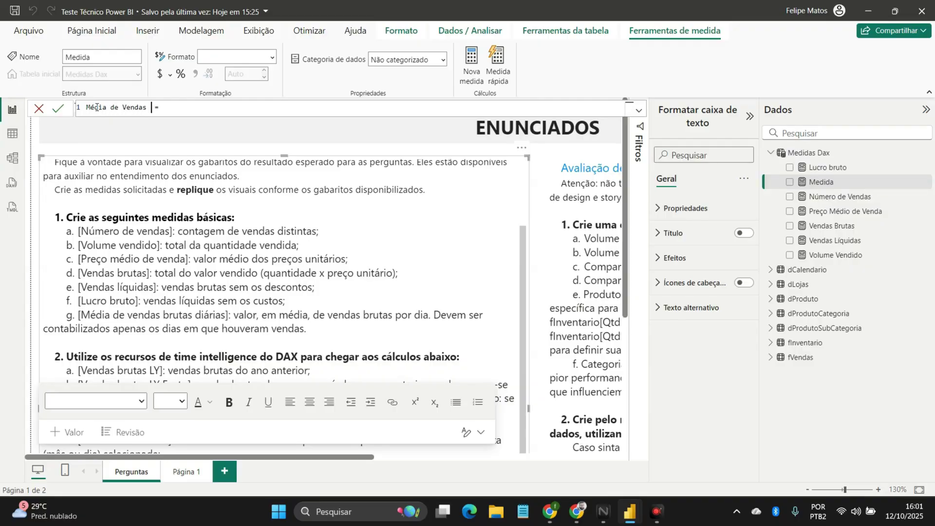
{"action": "type", "text": " Diárias"}
- Begin the daily average formula with DIVIDE on a new line and nest SUMX over fVendas as its numerator
{"action": "key", "text": "Right"}
{"action": "key", "text": "Right"}
{"action": "key", "text": "shift+Return"}
{"action": "type", "text": "DIVIDE("}
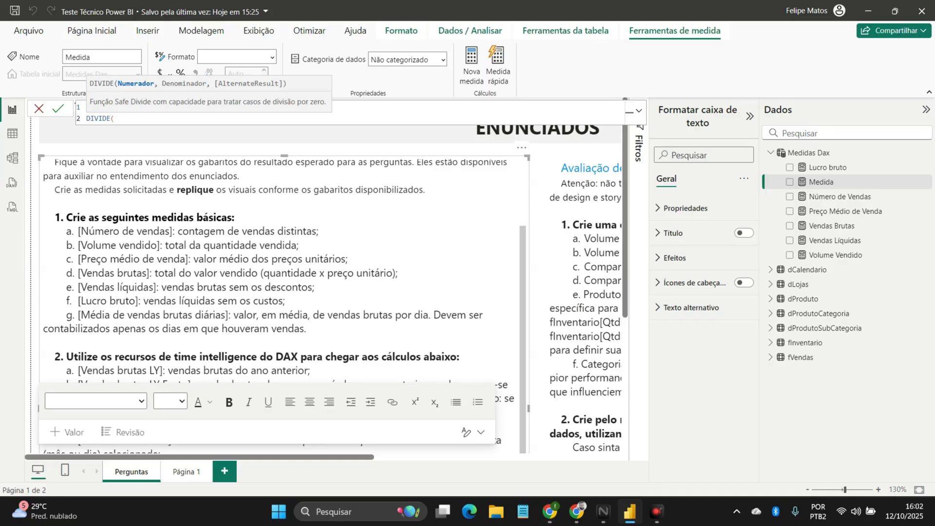
{"action": "key", "text": "shift+Return"}
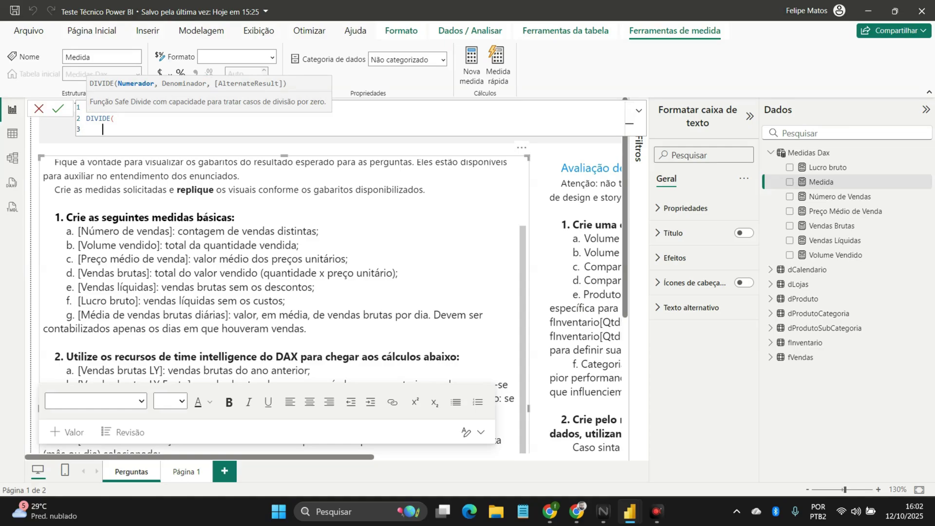
{"action": "type", "text": "SUM"}
{"action": "key", "text": "Down"}
{"action": "key", "text": "Down"}
{"action": "key", "text": "Down"}
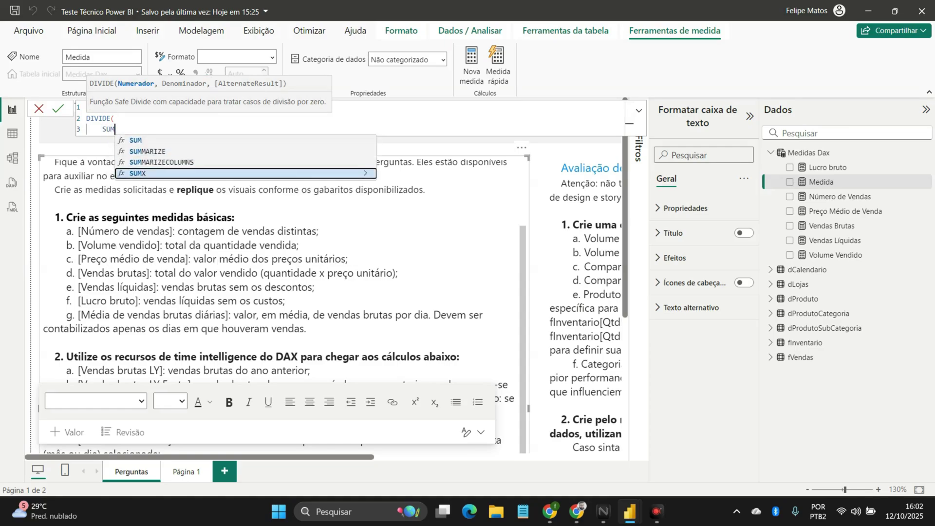
{"action": "key", "text": "Tab"}
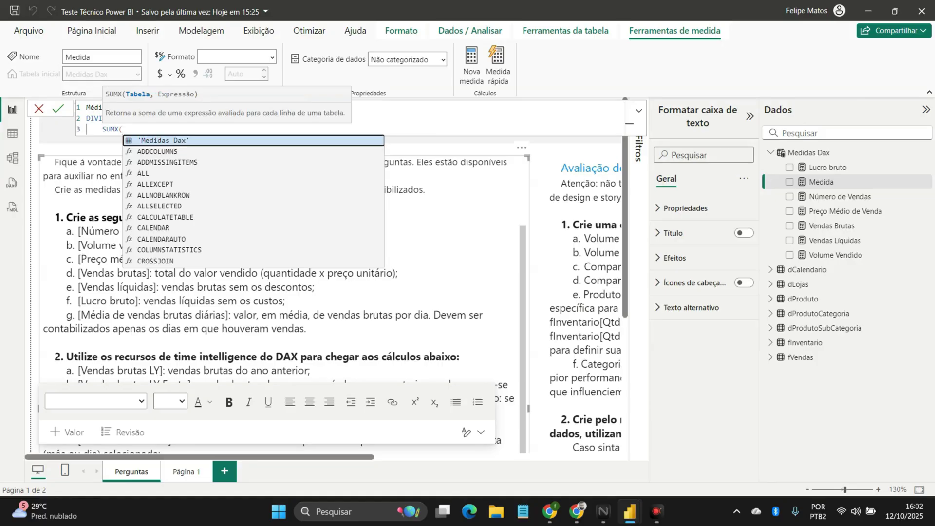
{"action": "type", "text": "fVendas"}
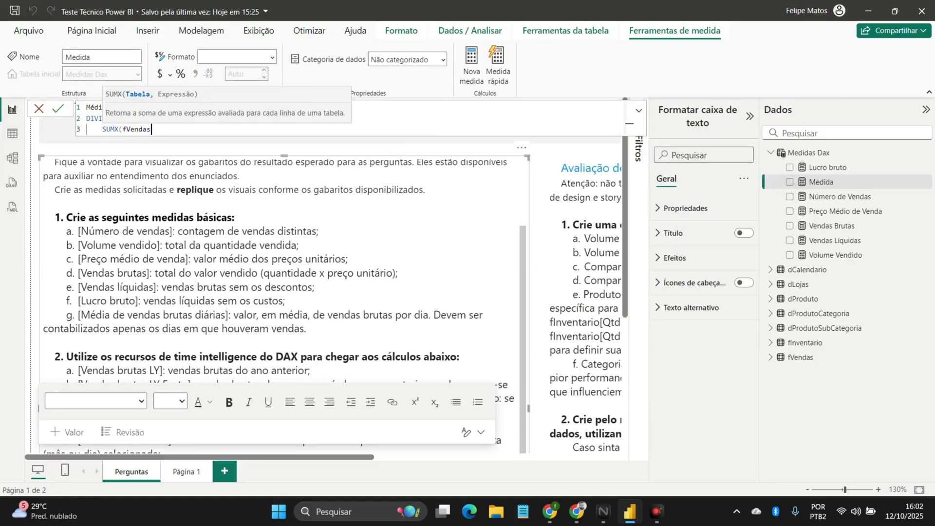
- Insert fVendas[QtdVenda] as the first factor of the SUMX expression
{"action": "type", "text": ", fv"}
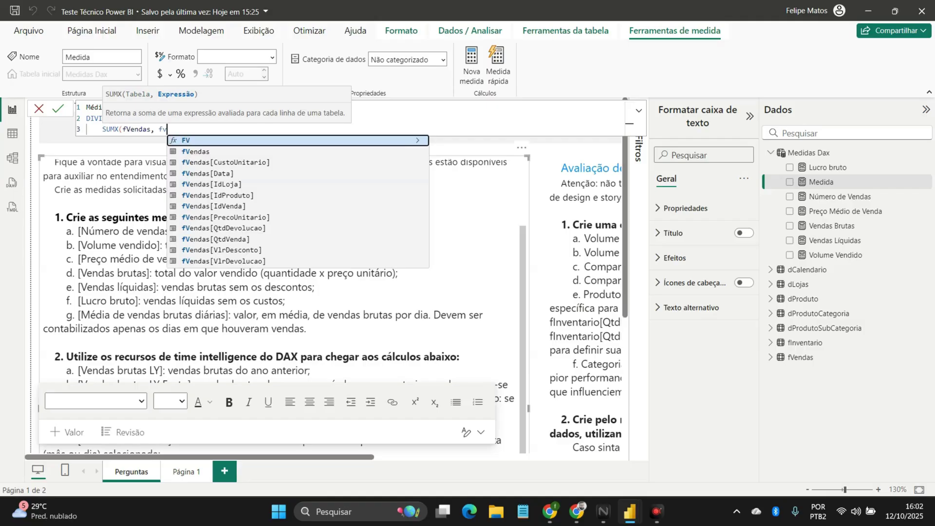
{"action": "key", "text": "Down"}
{"action": "key", "text": "Down"}
{"action": "key", "text": "Down"}
{"action": "key", "text": "Down"}
{"action": "key", "text": "Down"}
{"action": "key", "text": "Down"}
{"action": "key", "text": "Down"}
{"action": "key", "text": "Down"}
{"action": "key", "text": "Down"}
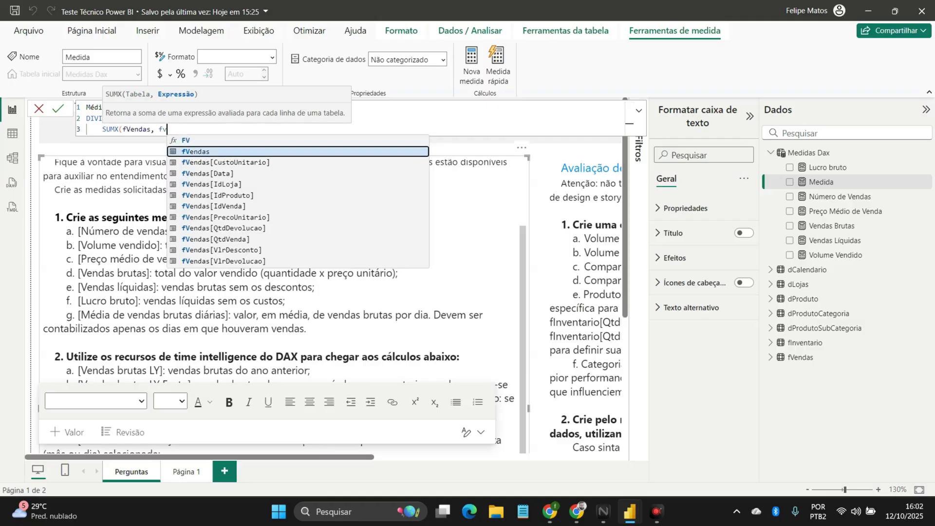
{"action": "key", "text": "Tab"}
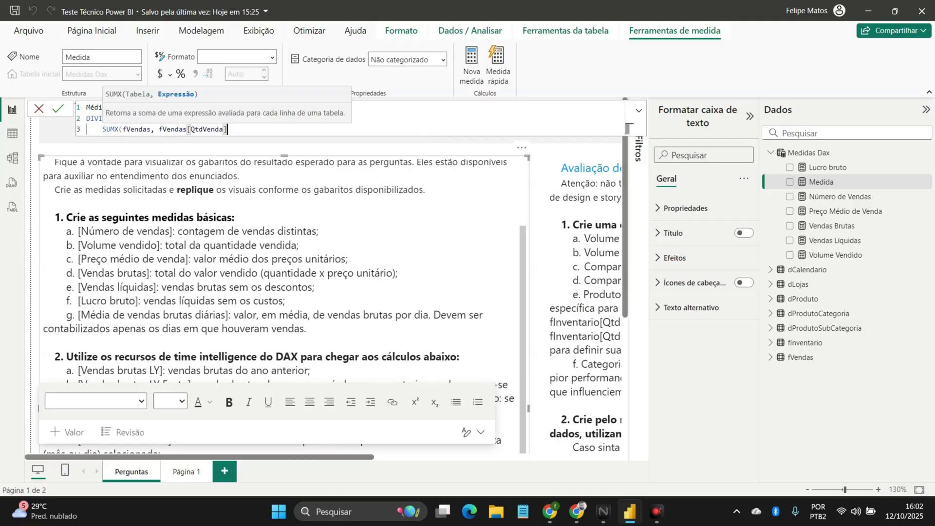
- Multiply the quantity by fVendas[PrecoUnitario], then close SUMX with a comma to complete the DIVIDE numerator
{"action": "type", "text": "*"}
{"action": "type", "text": "fVend"}
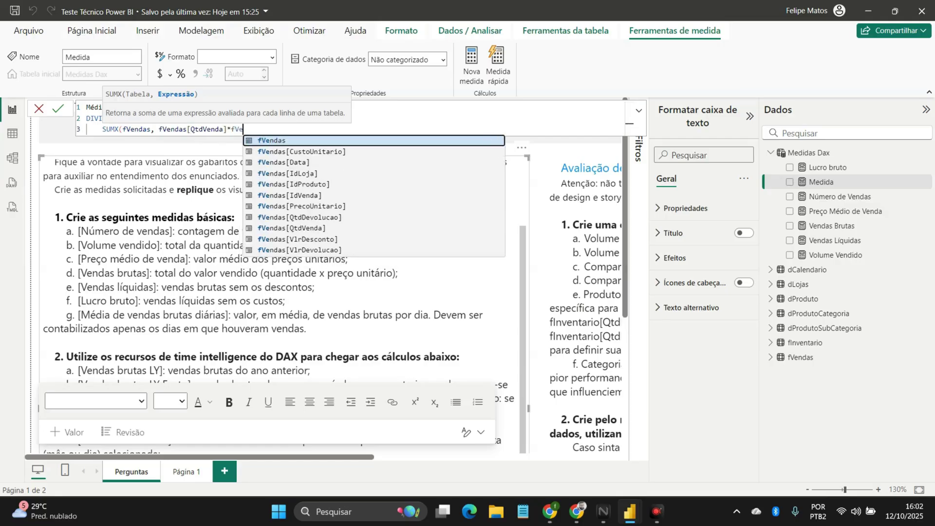
{"action": "type", "text": "a"}
{"action": "key", "text": "Down"}
{"action": "key", "text": "Down"}
{"action": "key", "text": "Down"}
{"action": "key", "text": "Down"}
{"action": "key", "text": "Down"}
{"action": "key", "text": "Down"}
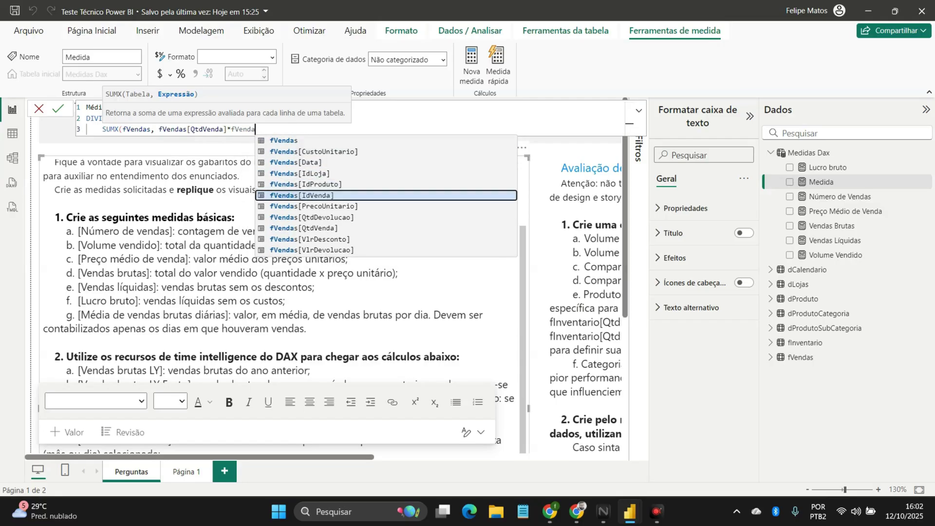
{"action": "key", "text": "Tab"}
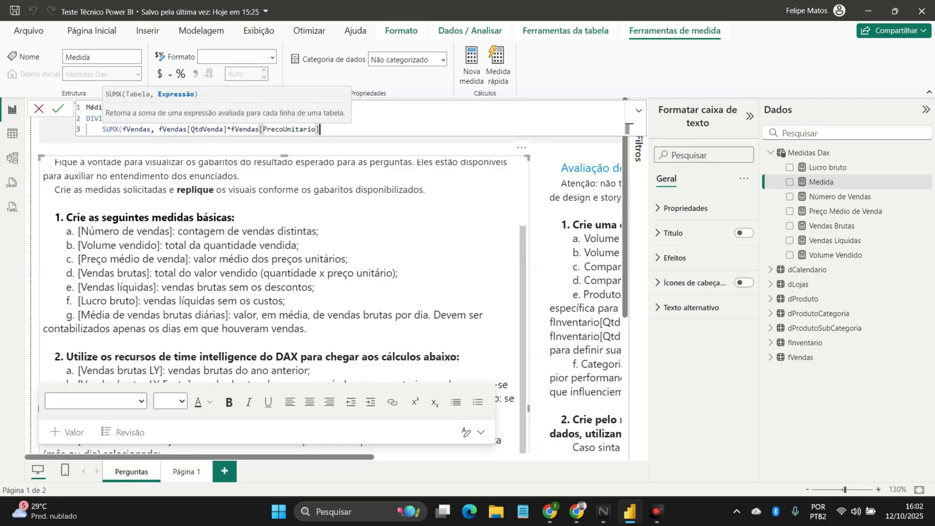
{"action": "type", "text": "),"}
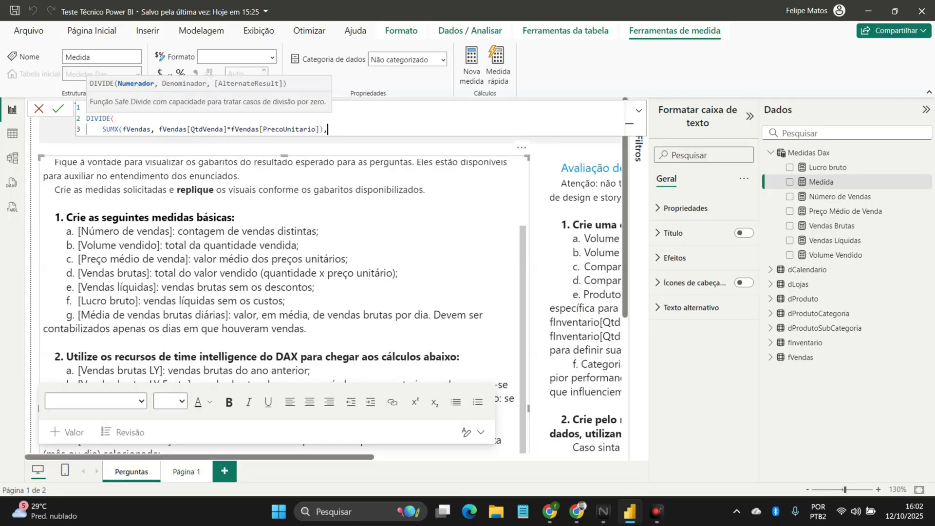
- Add DISTINCTCOUNT(fVendas[Data]) on a new line as the denominator of the DIVIDE expression
{"action": "key", "text": "Return"}
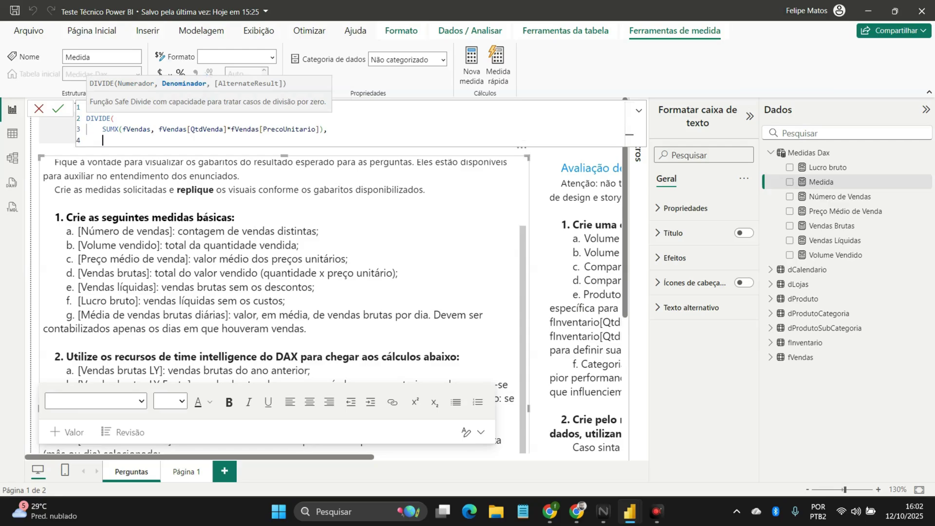
{"action": "type", "text": "dis"}
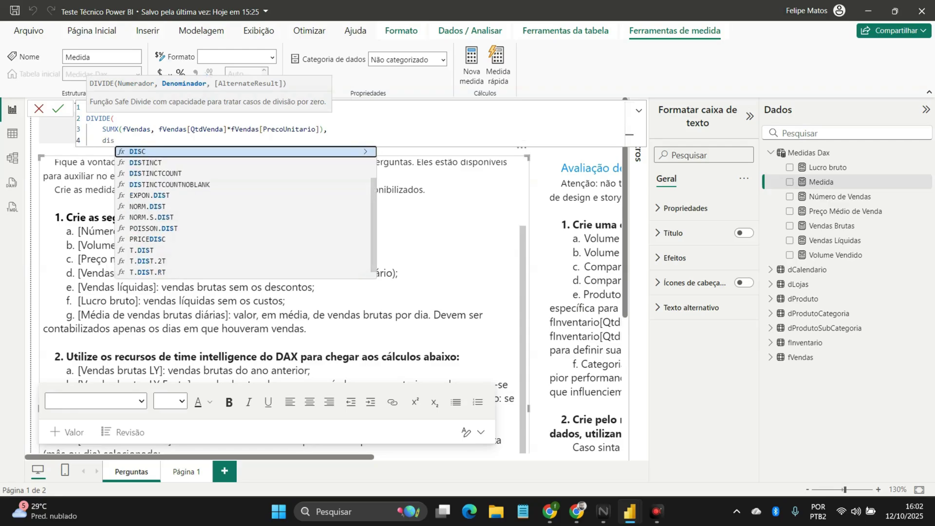
{"action": "key", "text": "Down"}
{"action": "key", "text": "Down"}
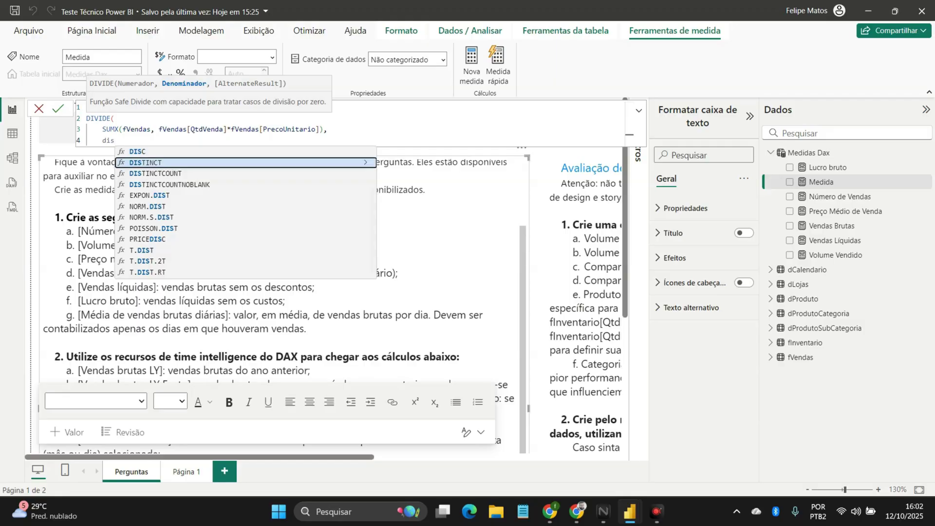
{"action": "key", "text": "Tab"}
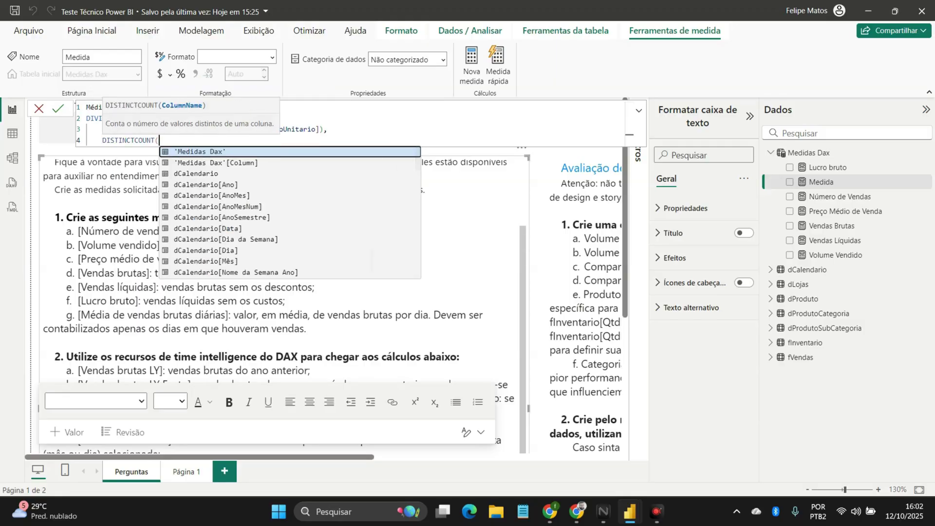
{"action": "type", "text": "fve"}
{"action": "key", "text": "Down"}
{"action": "key", "text": "Down"}
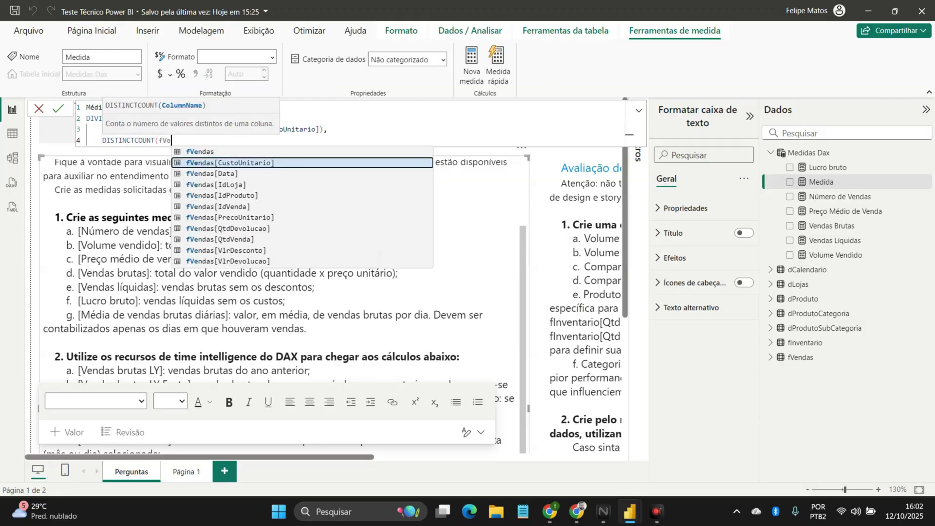
{"action": "key", "text": "Tab"}
{"action": "type", "text": ")"}
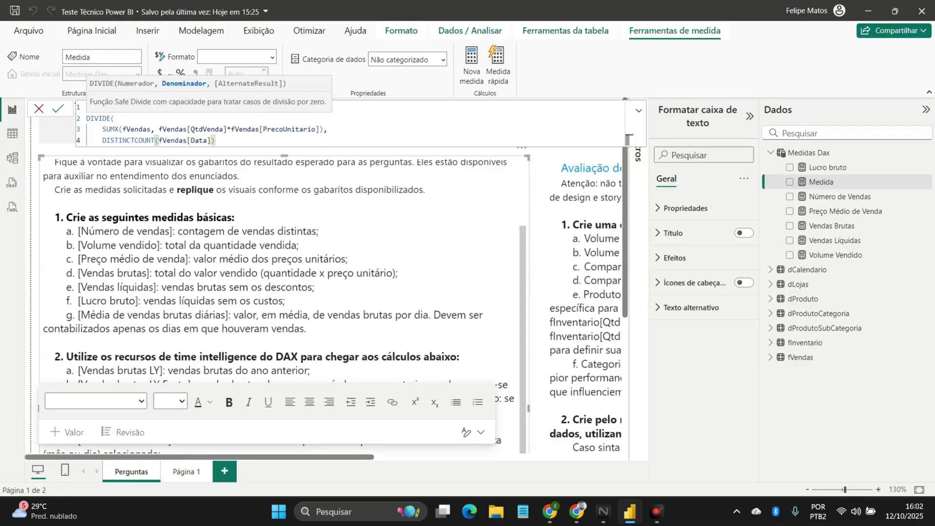
- Close the DIVIDE function on its own line and commit the Média de Vendas Brutas Diárias measure
{"action": "key", "text": "Return"}
{"action": "key", "text": "BackSpace"}
{"action": "type", "text": ")"}
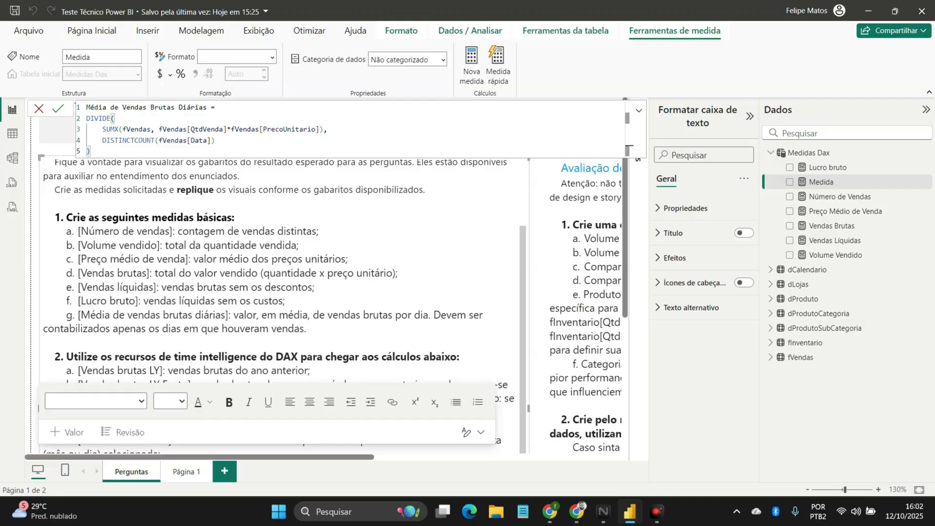
{"action": "key", "text": "Return"}
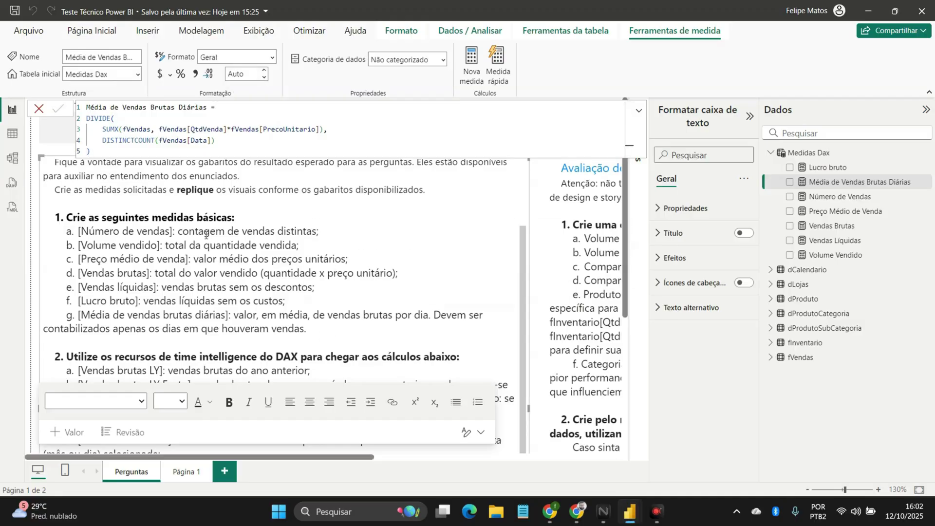
- Review the basic measures requested in item 1 of the DAX section, highlighting the full list from a to g
{"action": "scroll", "coordinate": [206, 235], "scroll_direction": "down", "scroll_amount": 1}
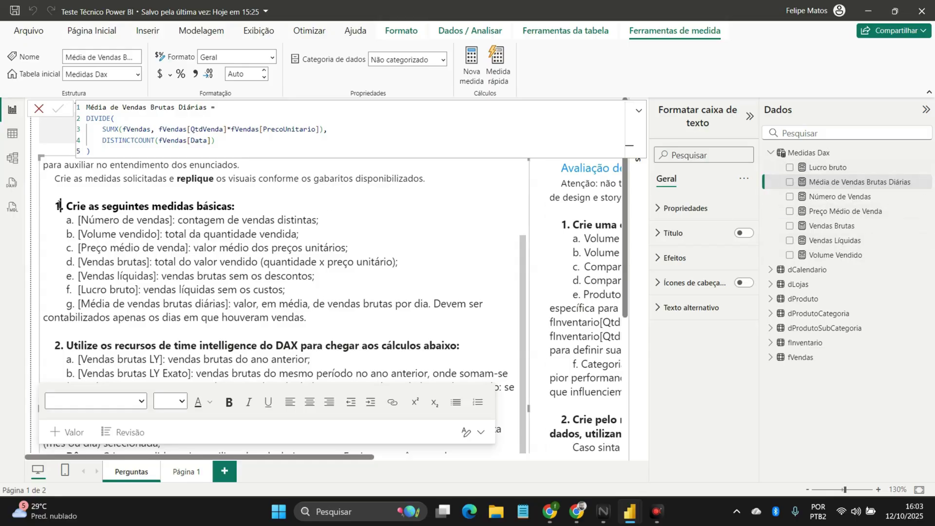
{"action": "left_click_drag", "start_coordinate": [59, 207], "coordinate": [235, 248]}
{"action": "scroll", "coordinate": [83, 225], "scroll_direction": "up", "scroll_amount": 4}
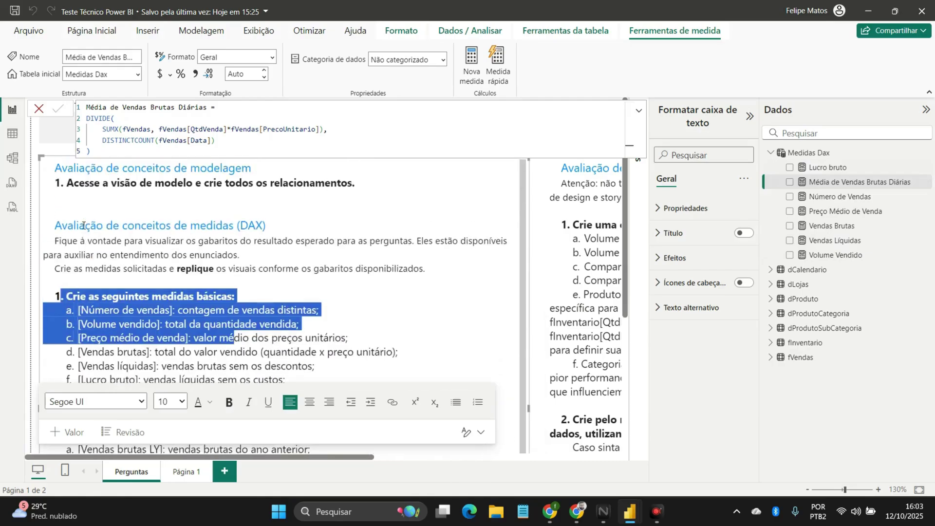
{"action": "left_click", "coordinate": [78, 324]}
{"action": "scroll", "coordinate": [73, 297], "scroll_direction": "down", "scroll_amount": 2}
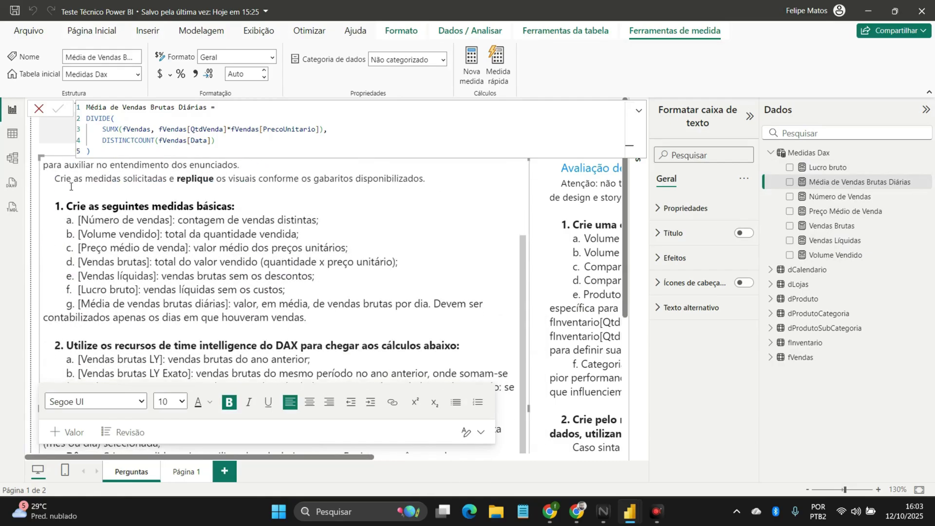
{"action": "left_click_drag", "start_coordinate": [59, 206], "coordinate": [465, 321]}
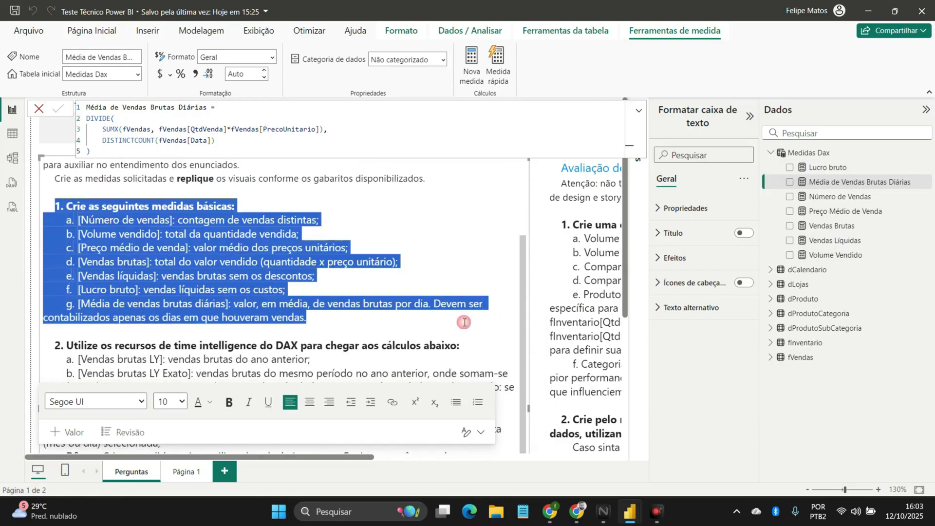
{"action": "scroll", "coordinate": [250, 298], "scroll_direction": "down", "scroll_amount": 2}
{"action": "scroll", "coordinate": [251, 298], "scroll_direction": "down", "scroll_amount": 2}
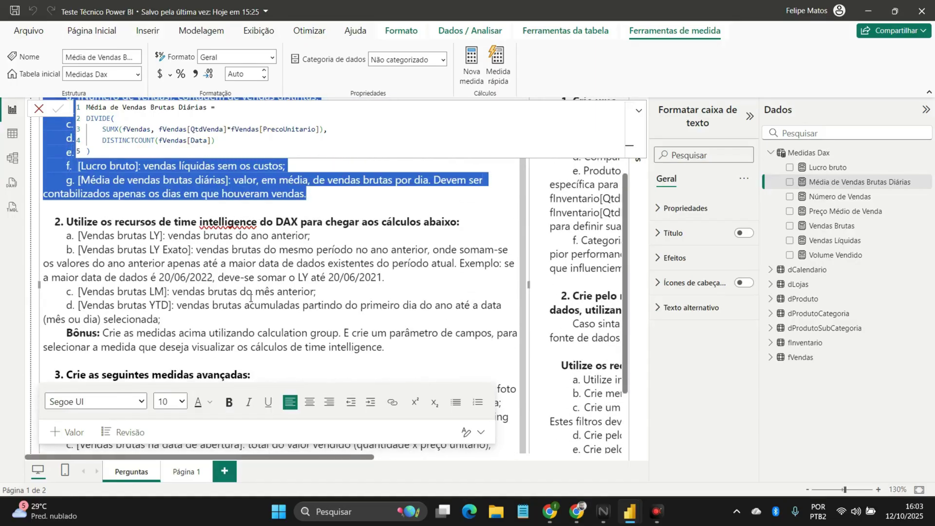
- Inspect the formulas of the measures in the Medidas Dax table, from Lucro bruto through Volume Vendido and Média de Vendas Brutas Diárias
{"action": "left_click", "coordinate": [896, 458]}
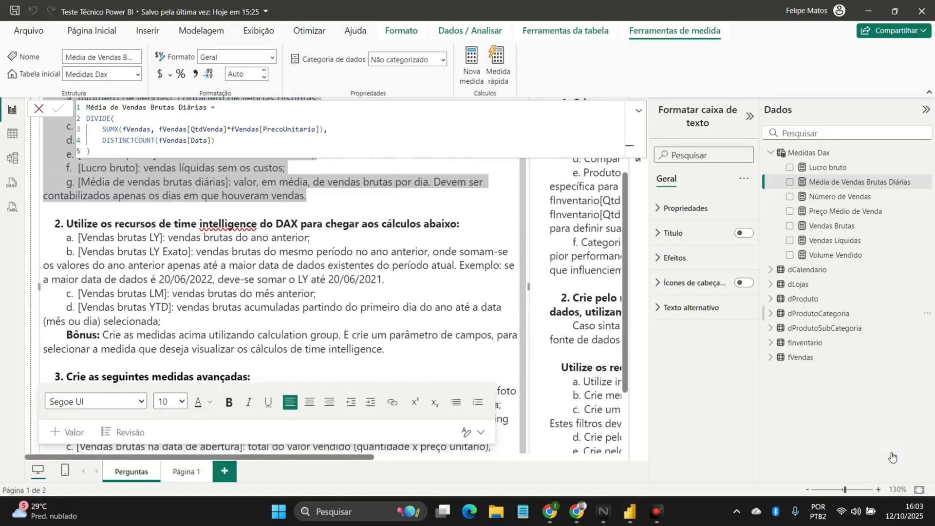
{"action": "left_click", "coordinate": [821, 168]}
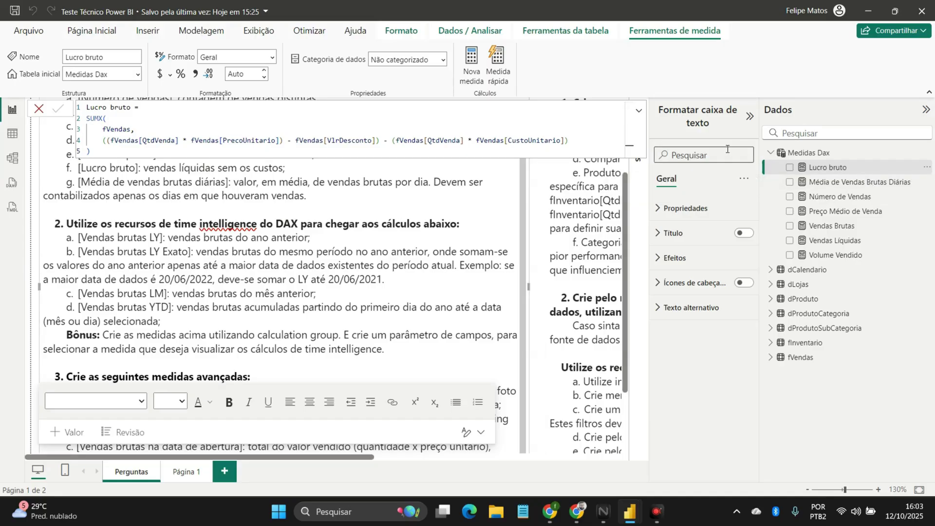
{"action": "left_click", "coordinate": [826, 196]}
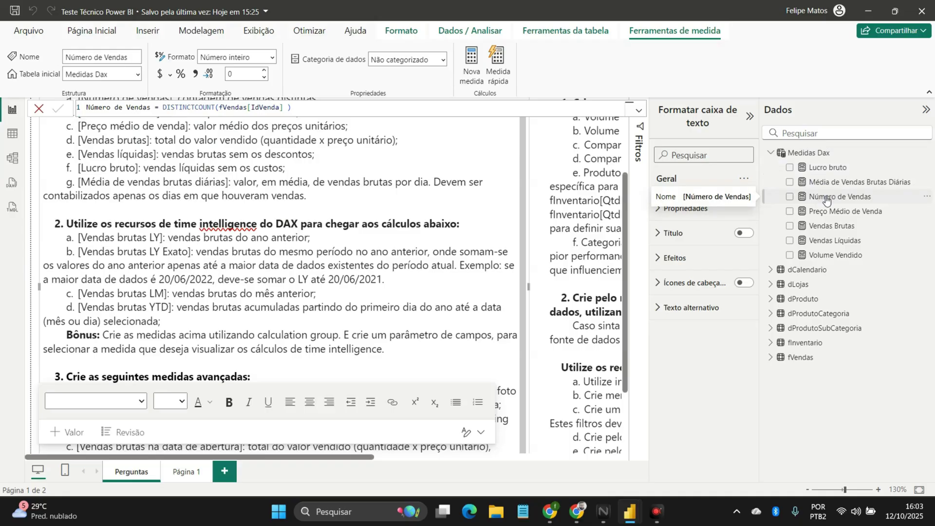
{"action": "left_click", "coordinate": [827, 211]}
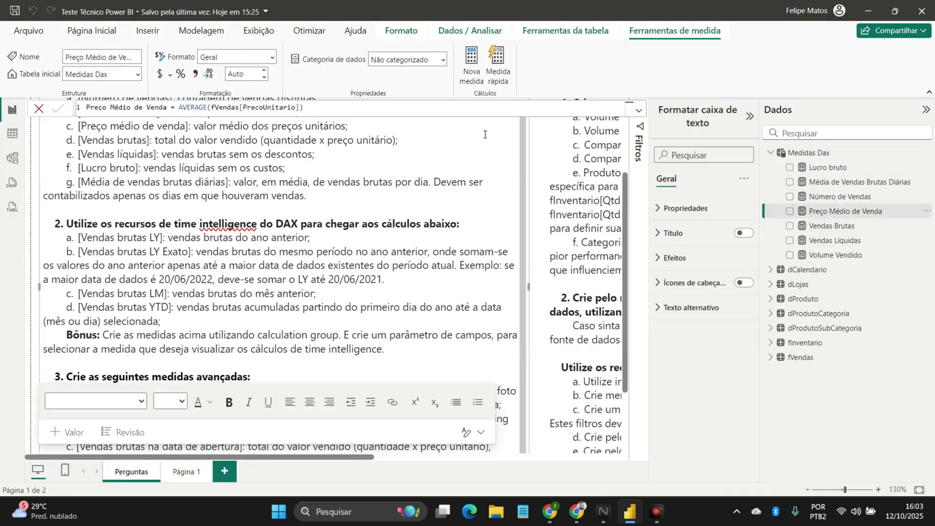
{"action": "double_click", "coordinate": [199, 106]}
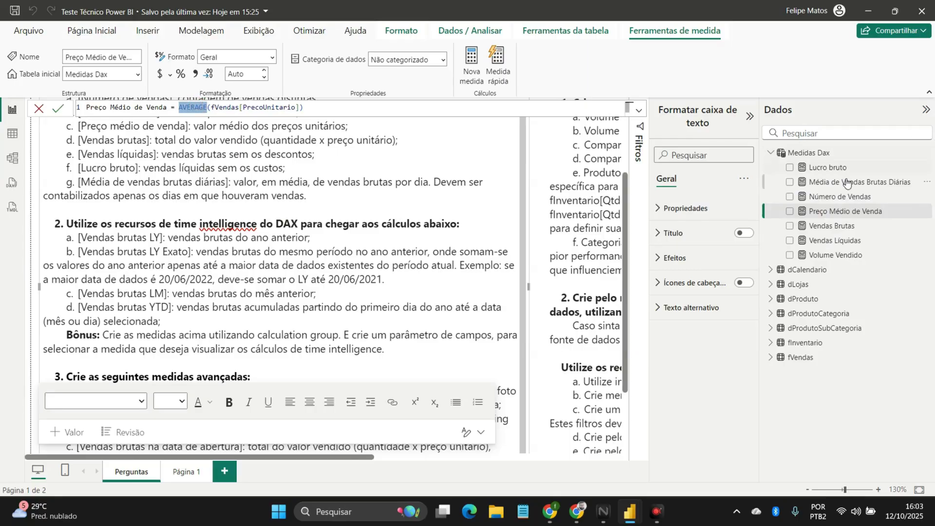
{"action": "left_click", "coordinate": [829, 226]}
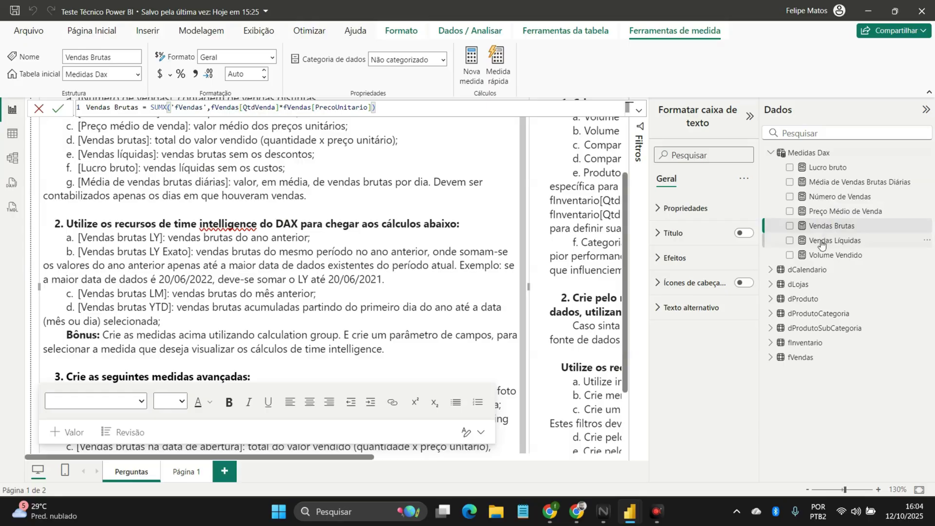
{"action": "left_click", "coordinate": [821, 241]}
{"action": "left_click", "coordinate": [821, 257]}
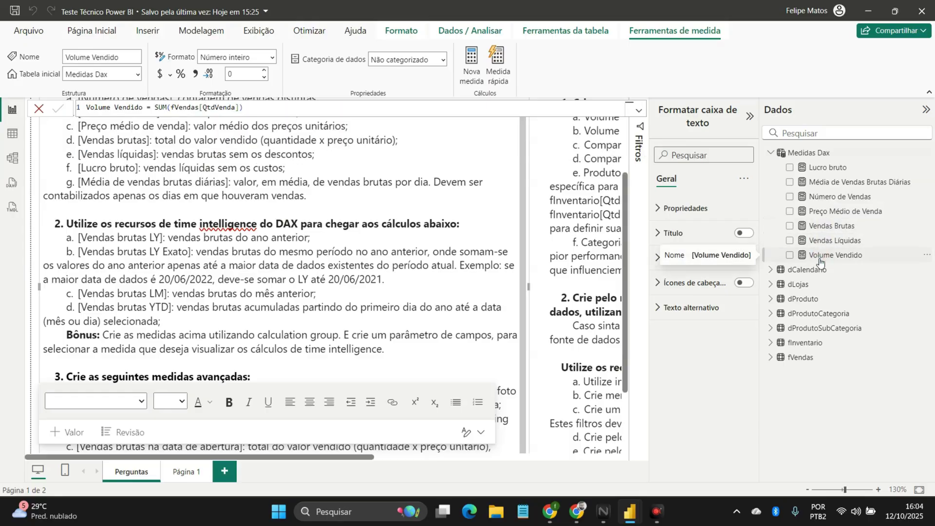
{"action": "left_click", "coordinate": [828, 184]}
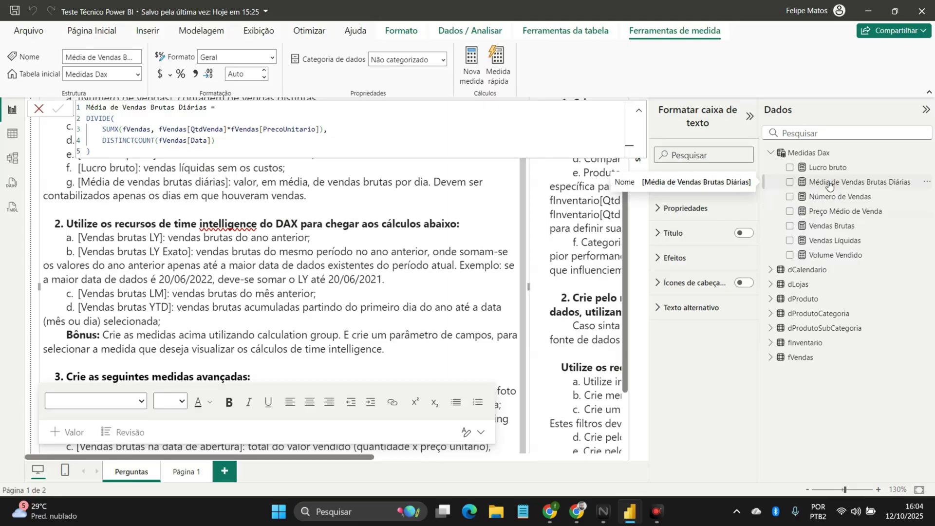
{"action": "left_click", "coordinate": [829, 184]}
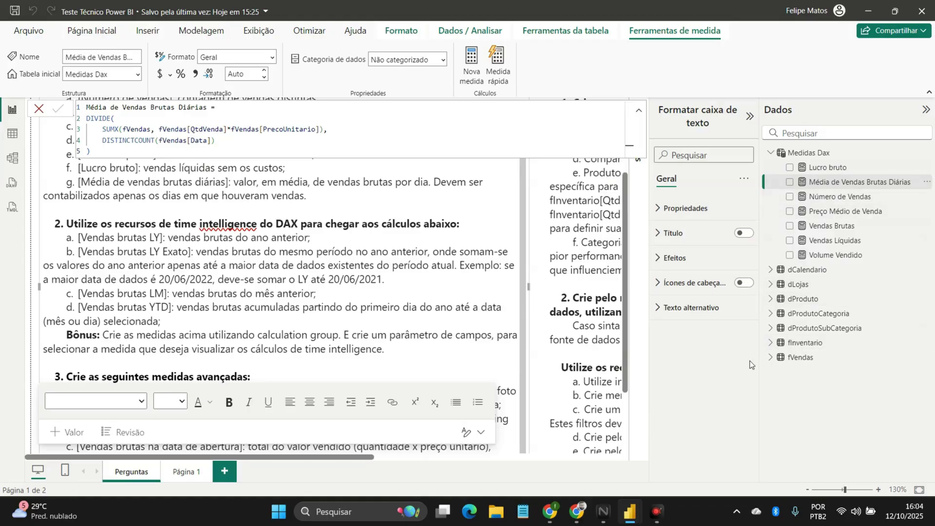
- Recheck the modelling and basic measure instructions, and highlight item 2 on time intelligence calculations, including the bonus task
{"action": "scroll", "coordinate": [397, 286], "scroll_direction": "up", "scroll_amount": 5}
{"action": "scroll", "coordinate": [398, 285], "scroll_direction": "up", "scroll_amount": 3}
{"action": "scroll", "coordinate": [336, 255], "scroll_direction": "down", "scroll_amount": 3}
{"action": "left_click_drag", "start_coordinate": [319, 318], "coordinate": [48, 165]}
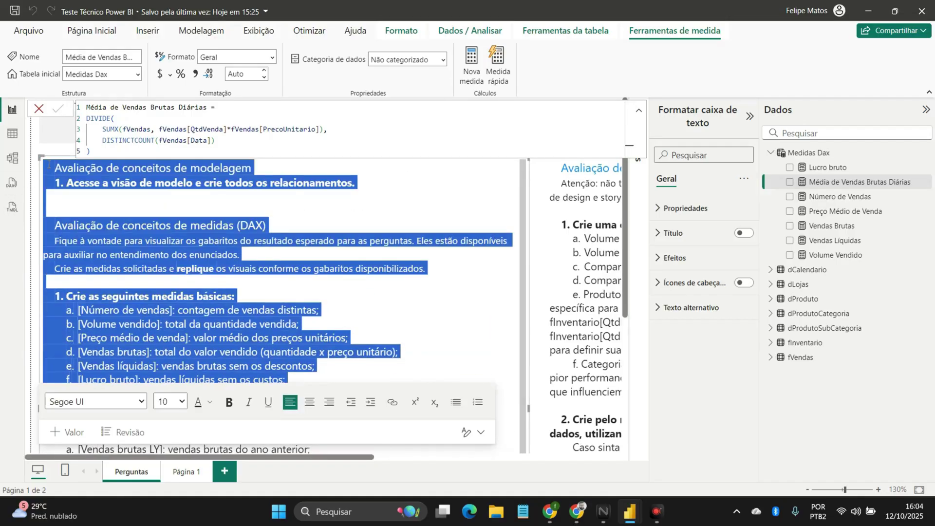
{"action": "scroll", "coordinate": [85, 231], "scroll_direction": "down", "scroll_amount": 6}
{"action": "scroll", "coordinate": [85, 231], "scroll_direction": "up", "scroll_amount": 2}
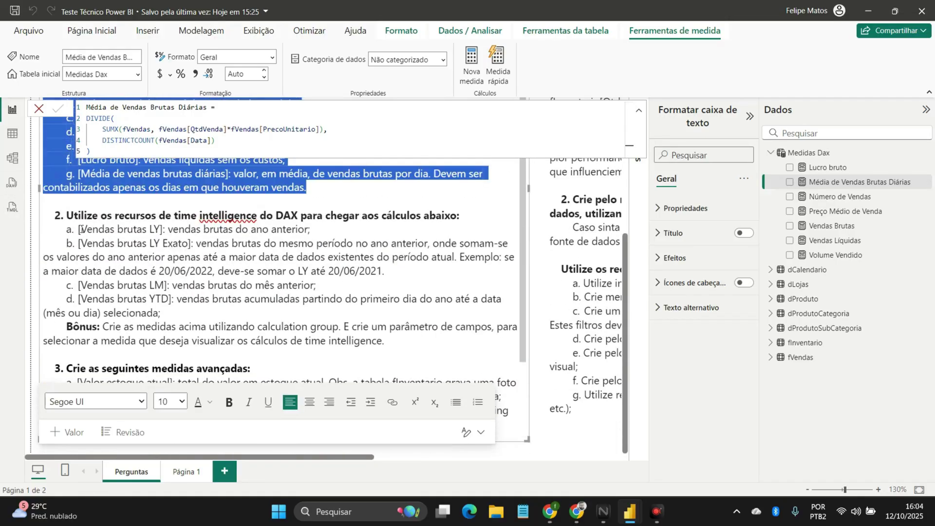
{"action": "left_click_drag", "start_coordinate": [56, 215], "coordinate": [289, 216]}
{"action": "left_click", "coordinate": [239, 208]}
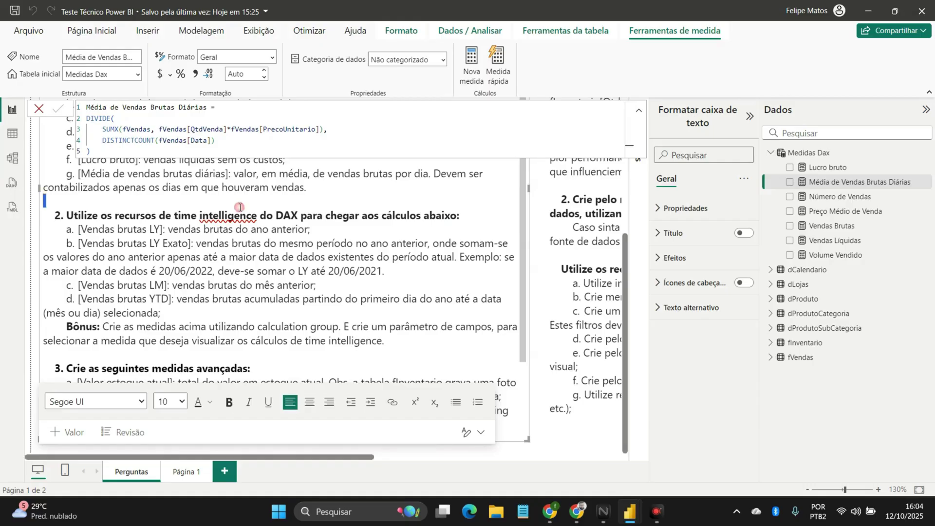
{"action": "triple_click", "coordinate": [239, 214]}
{"action": "left_click_drag", "start_coordinate": [385, 347], "coordinate": [45, 219]}
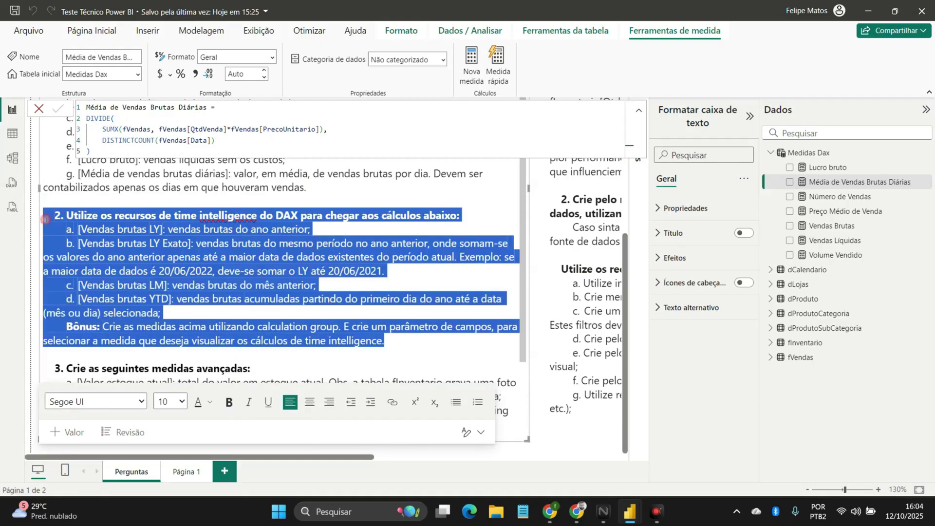